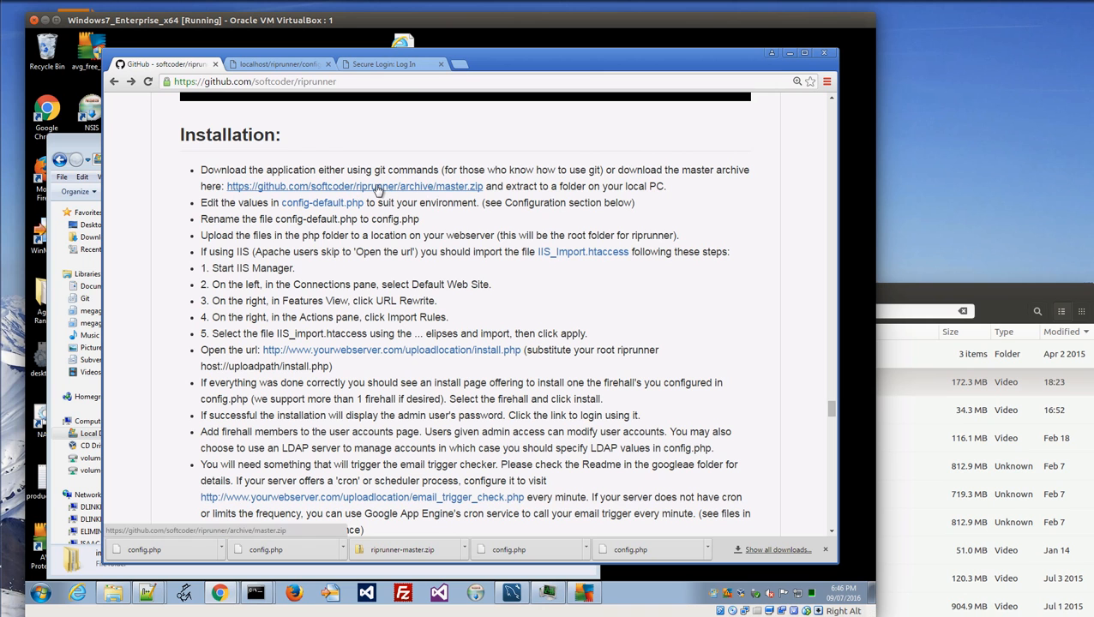
Download the RipRunner master.zip archive and save it to the Desktop.
click(377, 189)
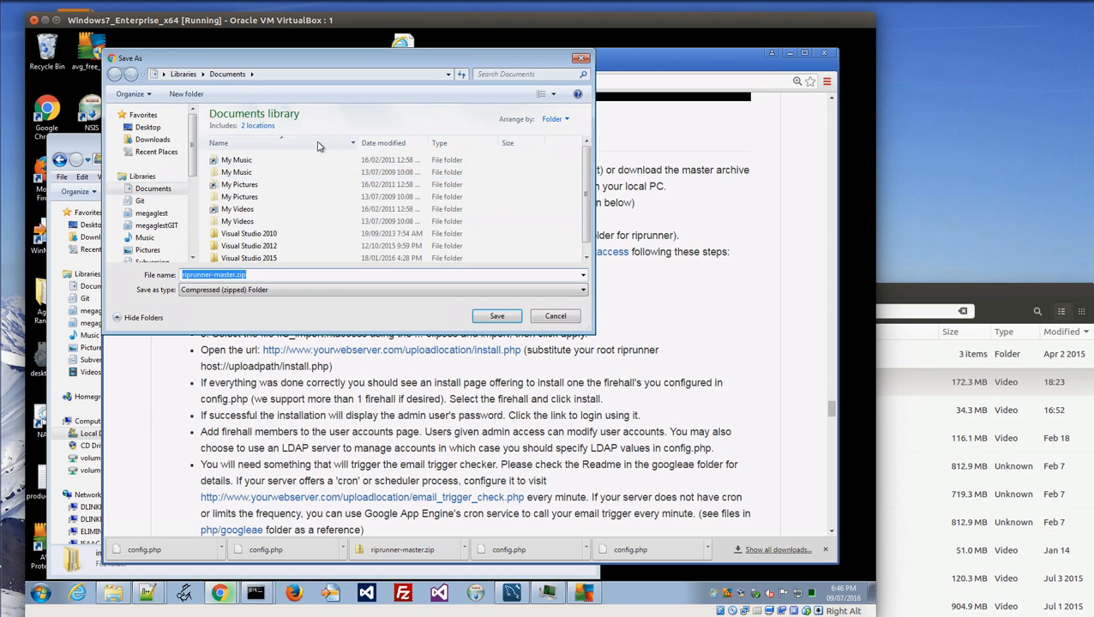
click(148, 128)
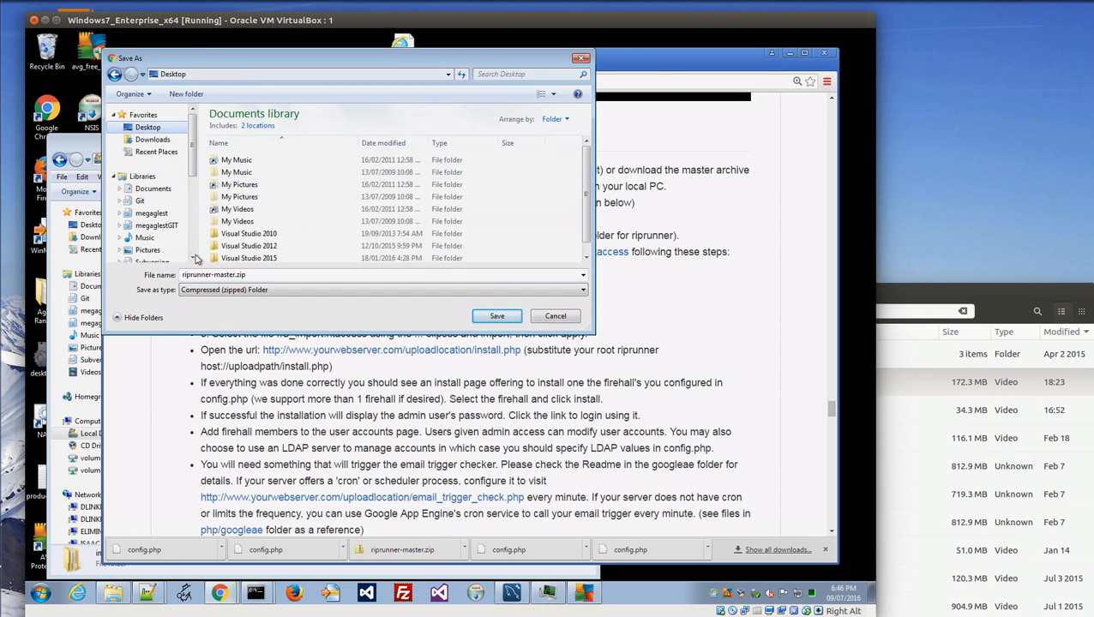
click(496, 315)
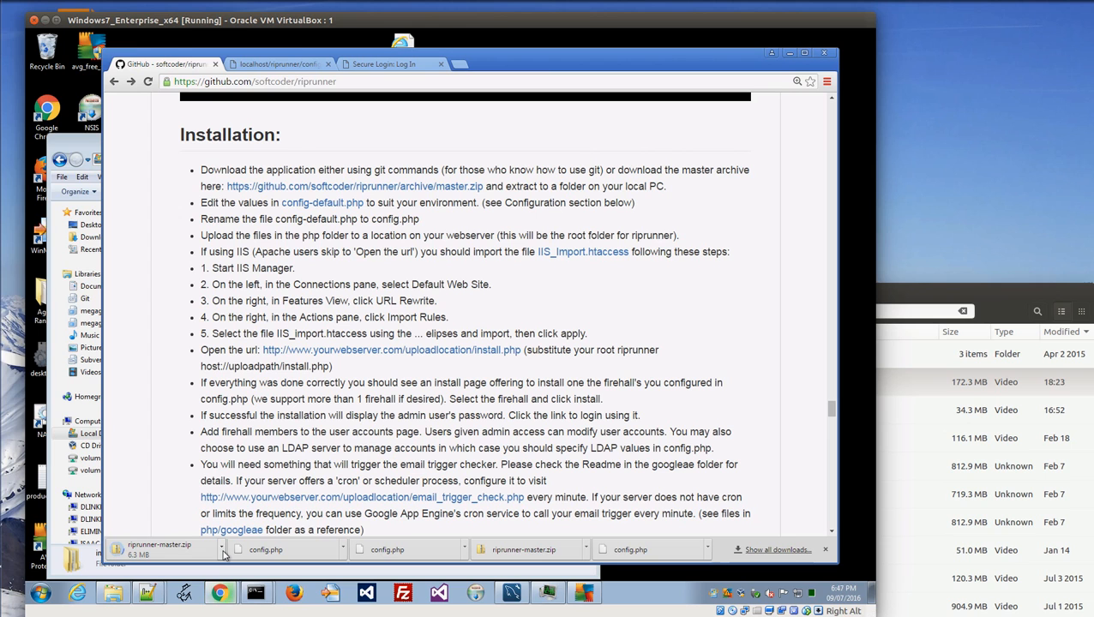
Show the finished riprunner-master.zip download in its Desktop folder.
click(223, 553)
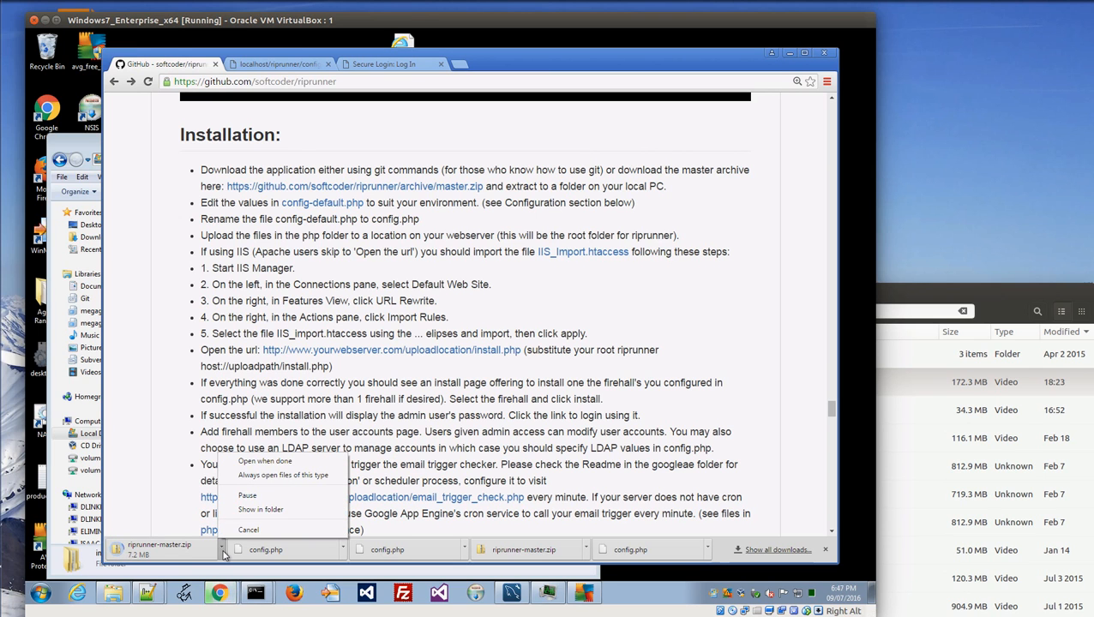
click(167, 507)
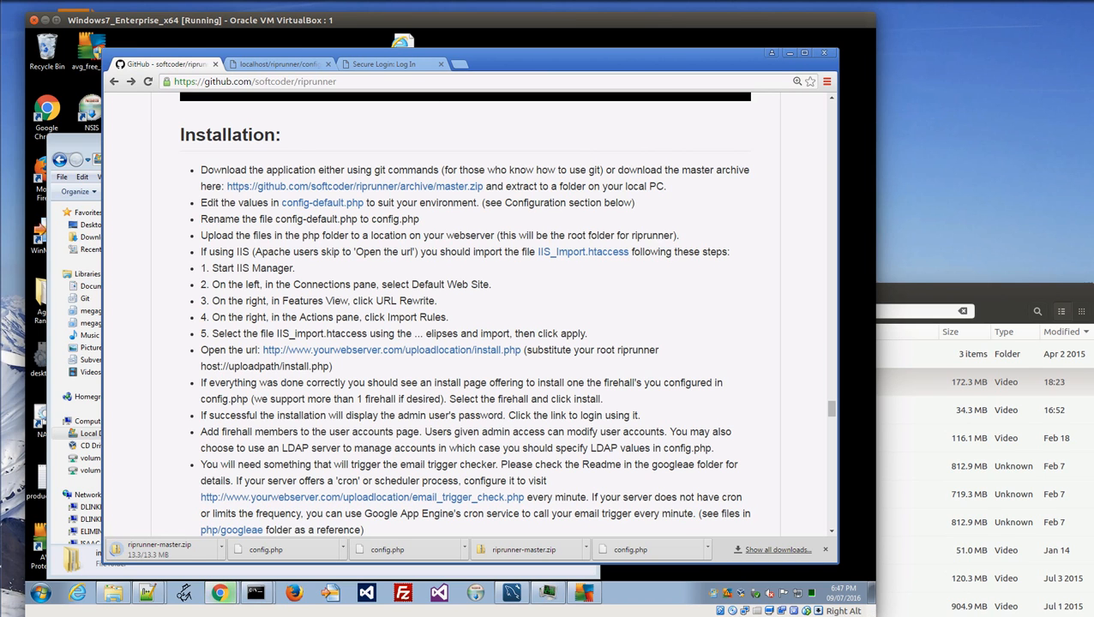
click(221, 549)
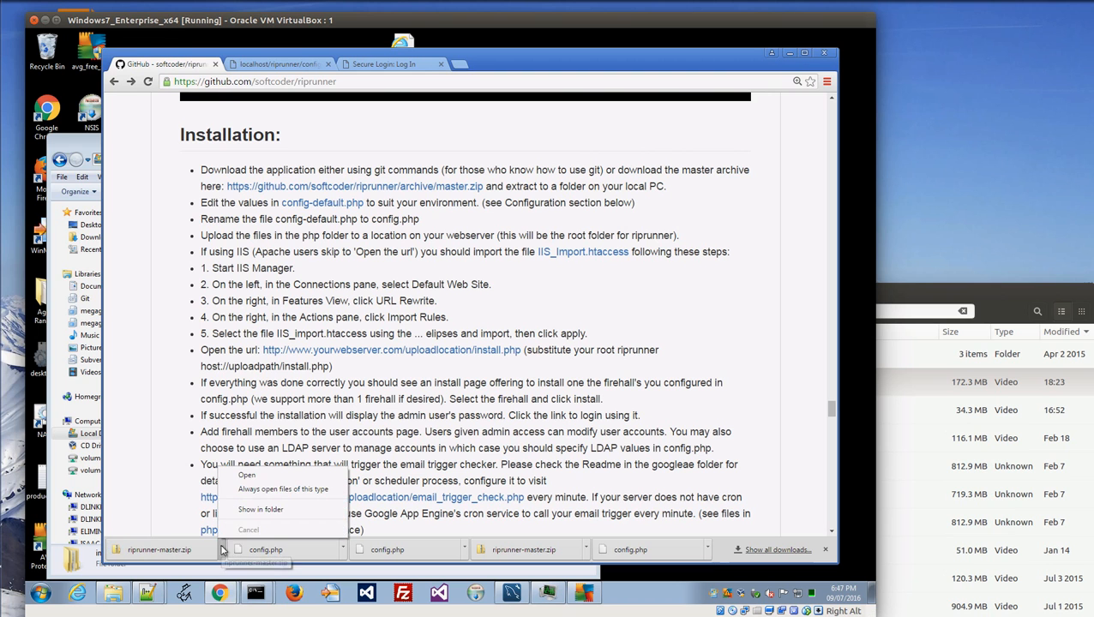
click(260, 509)
drag(421, 137, 516, 57)
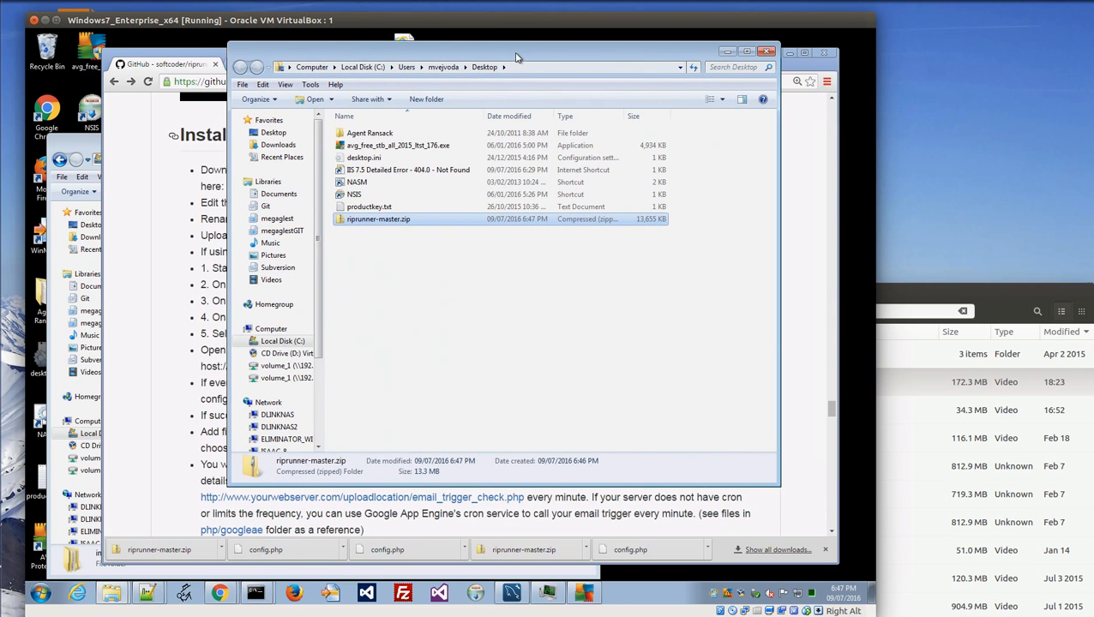
Extract riprunner-master.zip with 7-Zip into a riprunner-master folder.
right_click(371, 223)
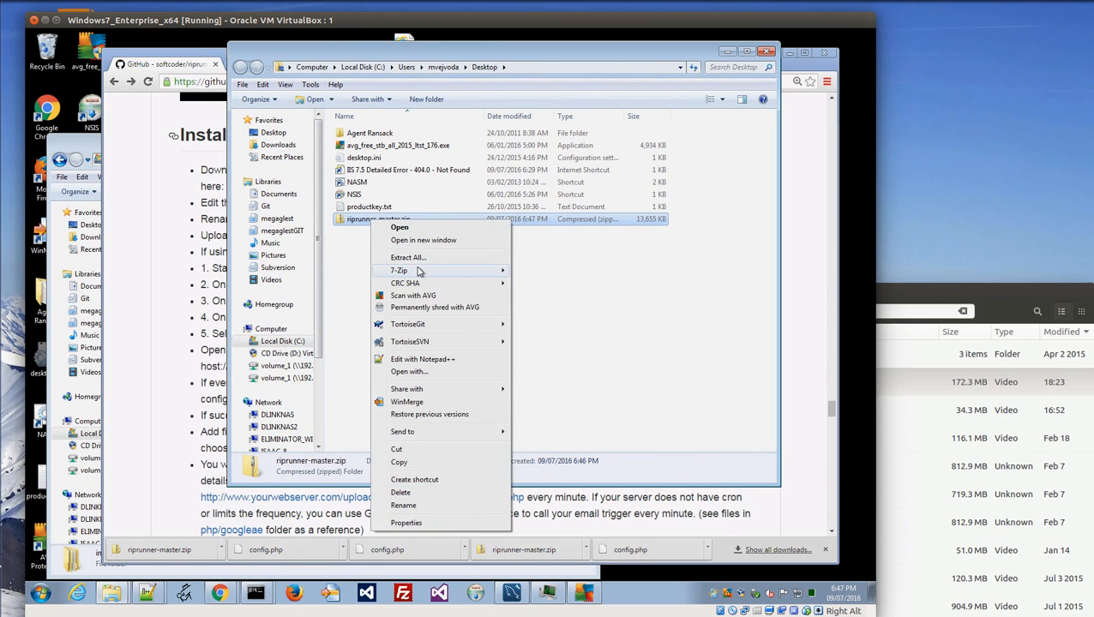
mouse_move(419, 271)
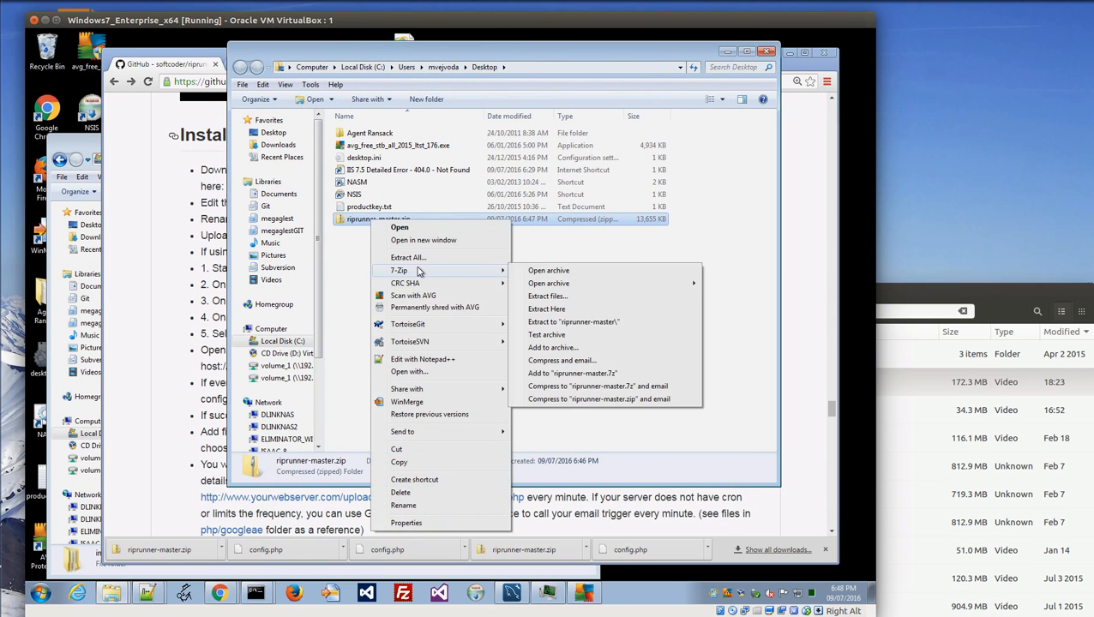
click(582, 323)
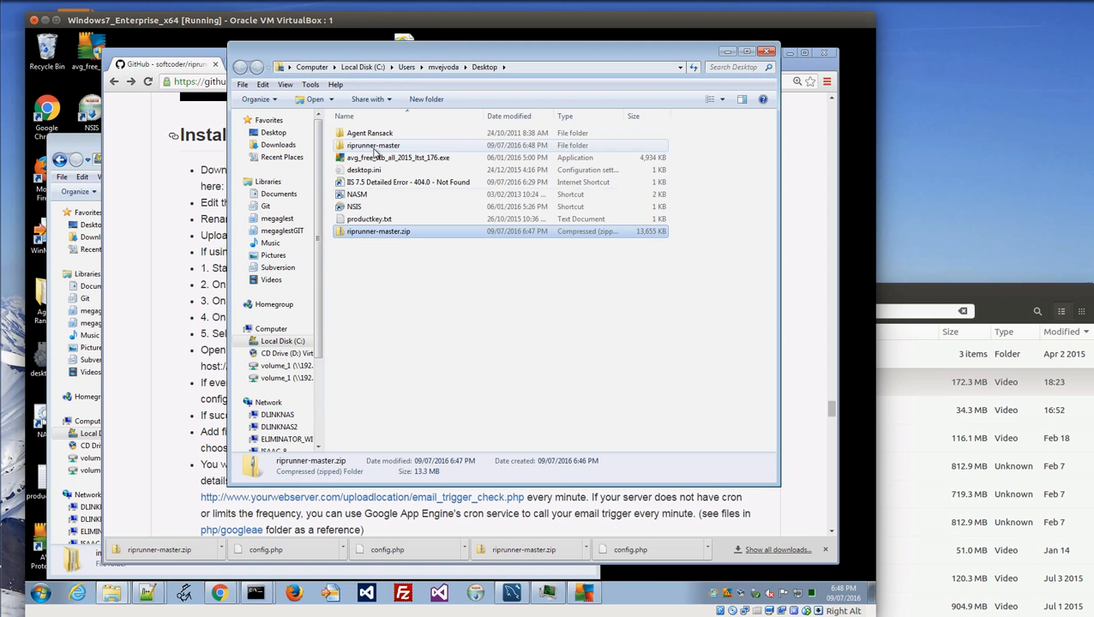
Rename the extracted riprunner-master folder to svvfd.
click(390, 146)
click(391, 147)
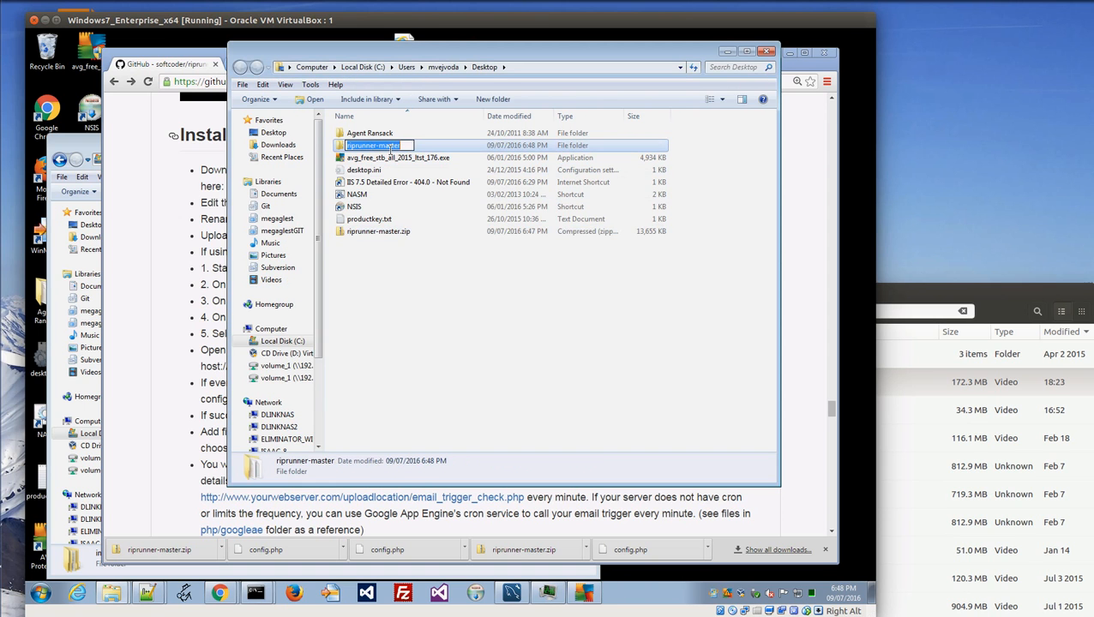
text(svv)
text(fd)
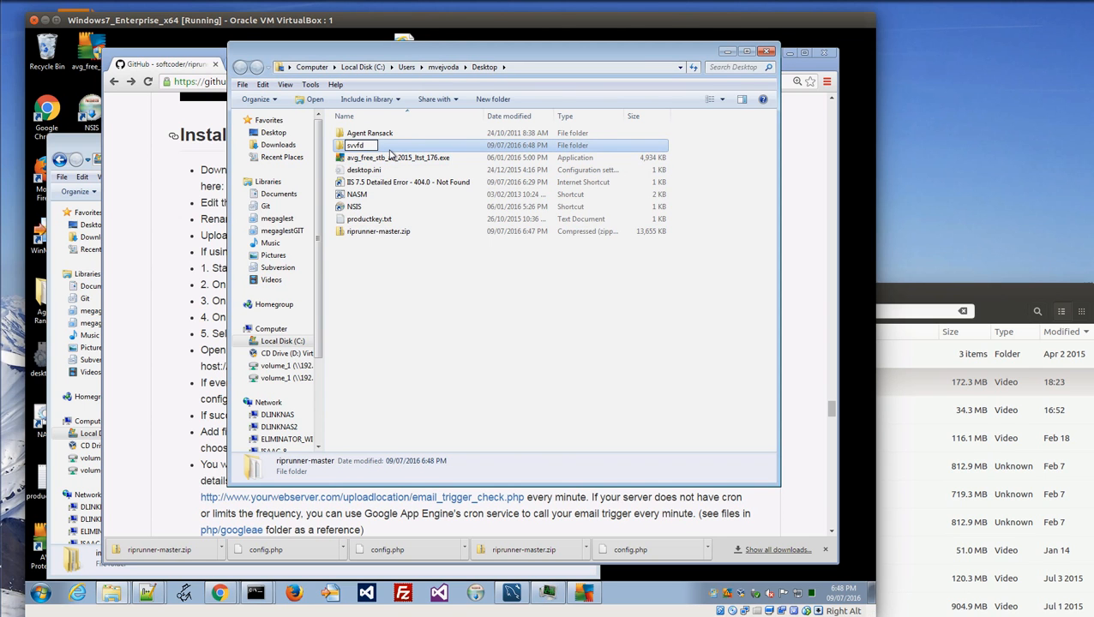
key(Return)
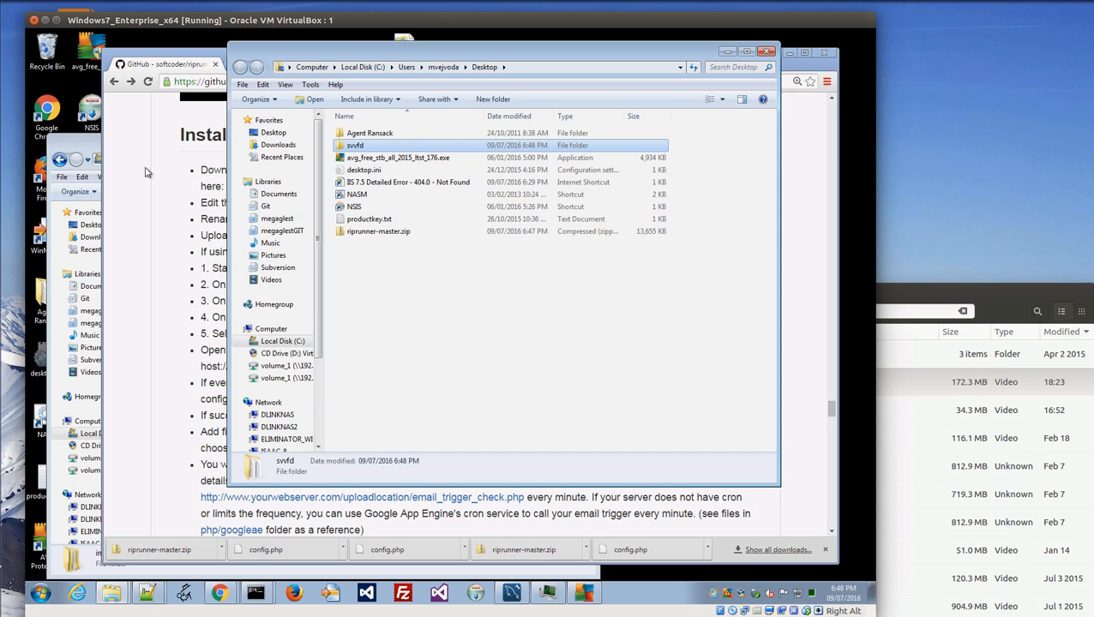
drag(612, 55, 790, 66)
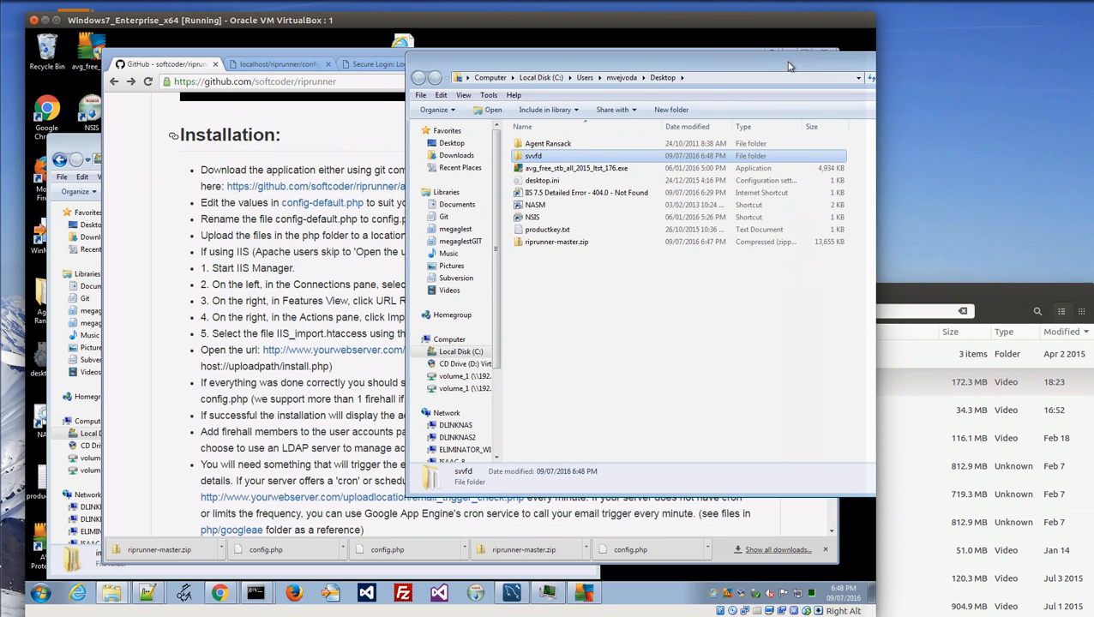
Open the C:\inetpub\wwwroot folder in Windows Explorer.
click(107, 154)
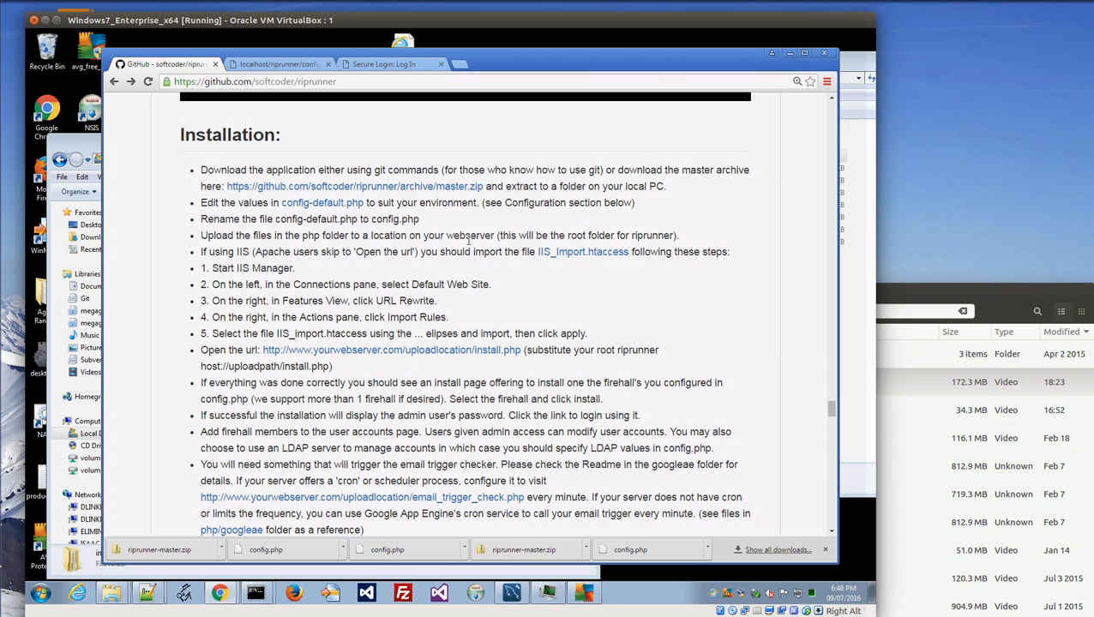
click(82, 147)
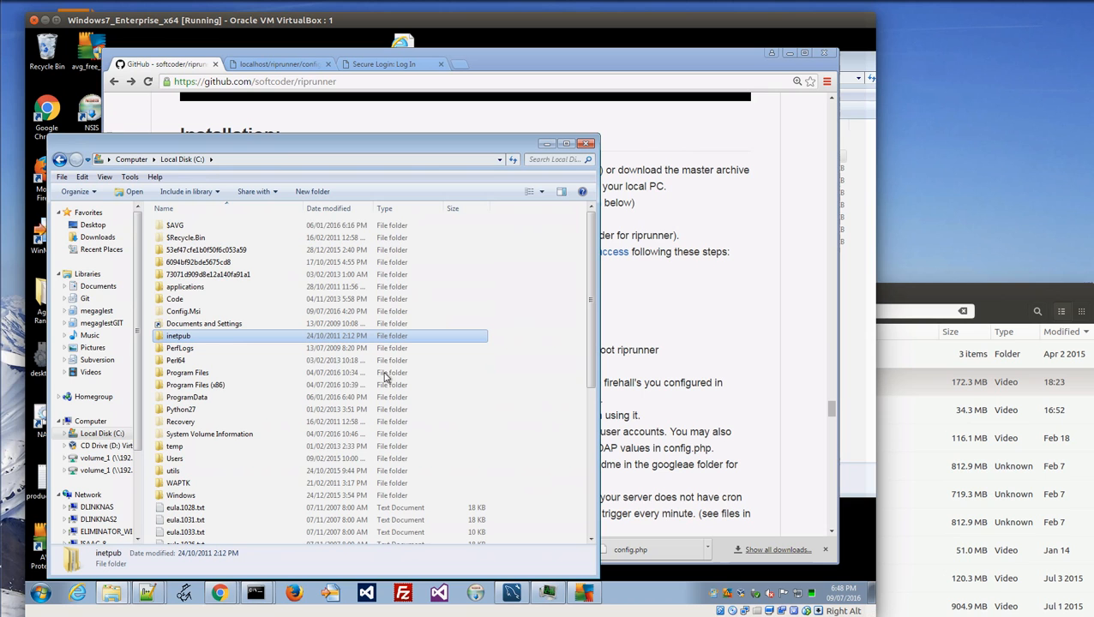
double_click(183, 339)
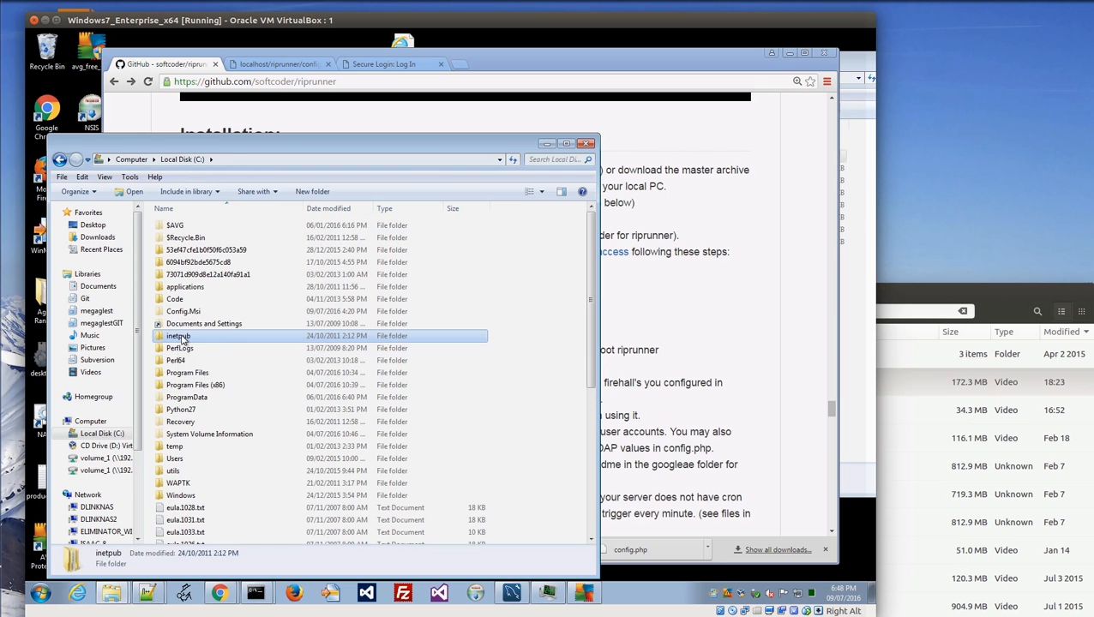
double_click(183, 274)
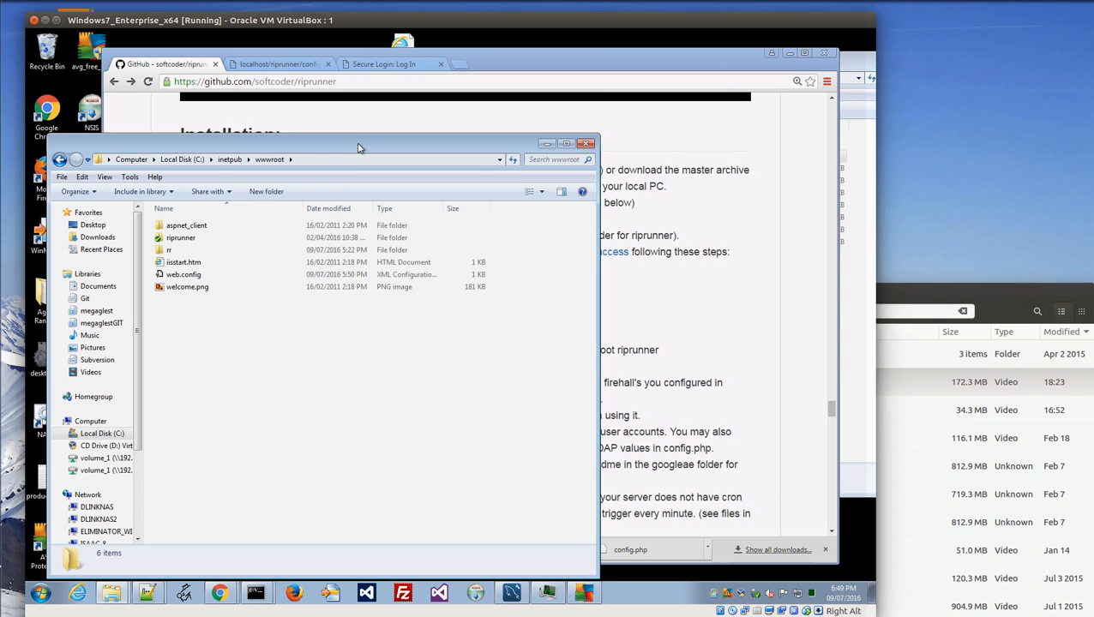
drag(359, 147, 344, 148)
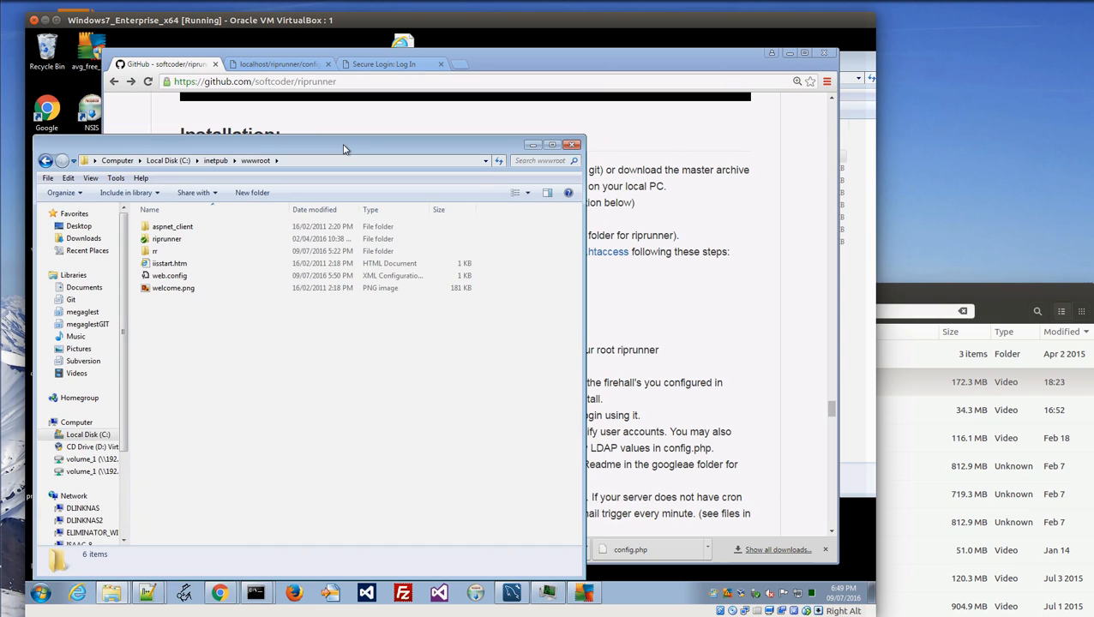
Copy the svvfd folder from the Desktop into wwwroot, granting administrator permission.
click(850, 62)
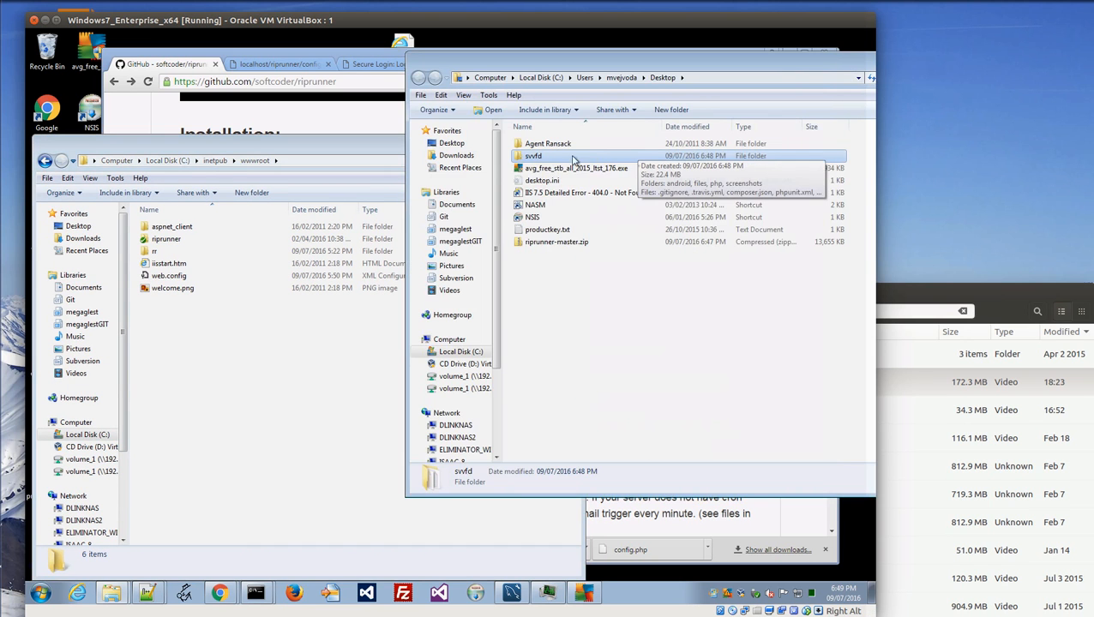
drag(537, 159, 271, 419)
click(316, 452)
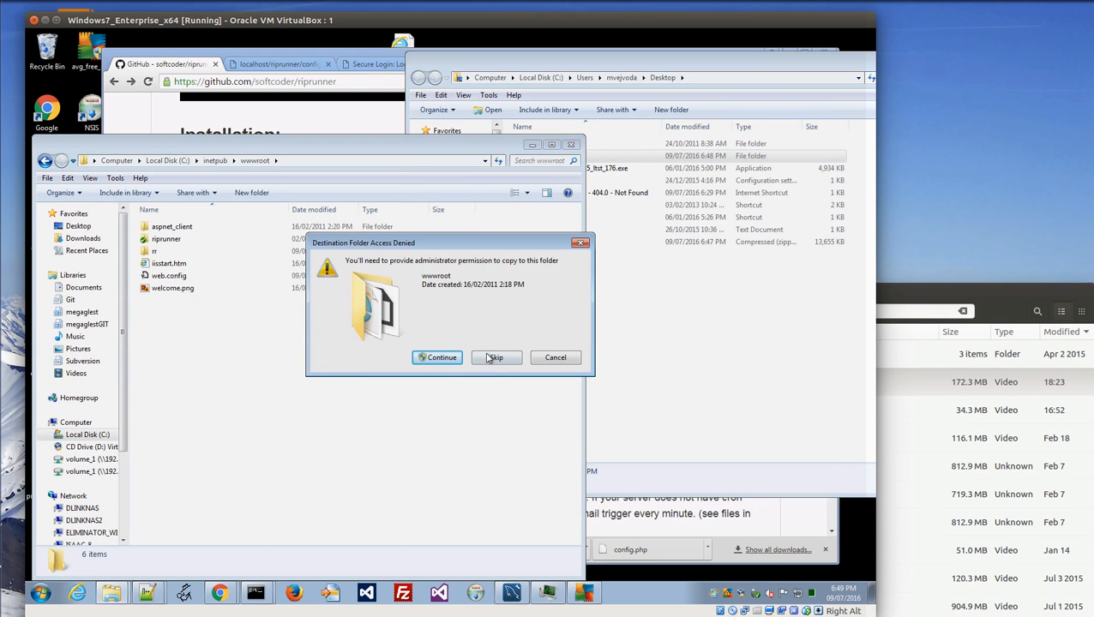
click(439, 358)
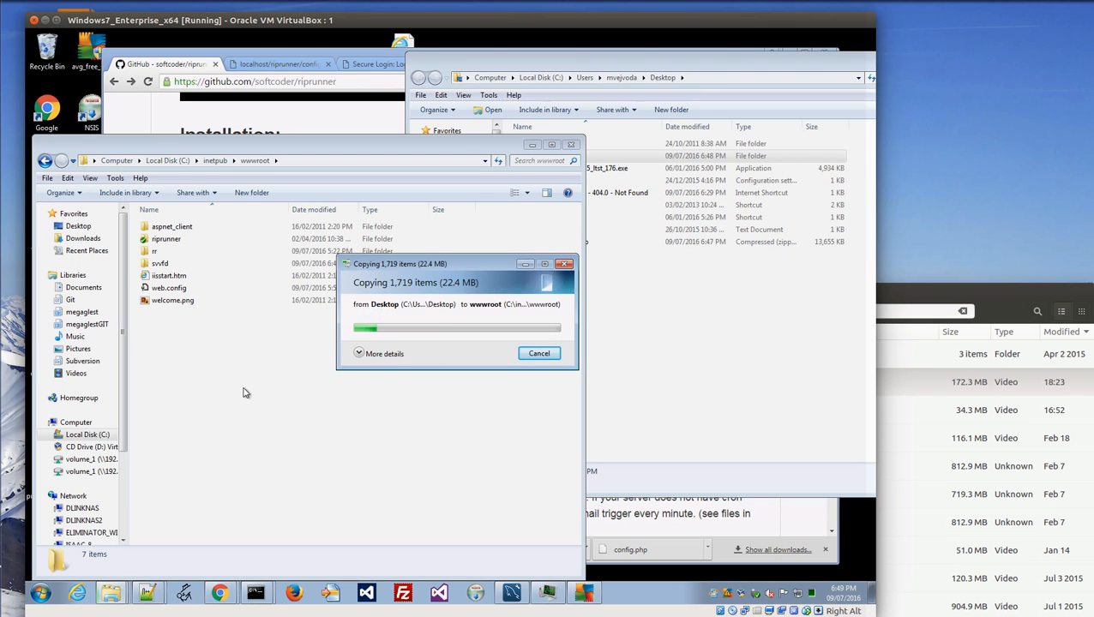
drag(446, 285, 299, 346)
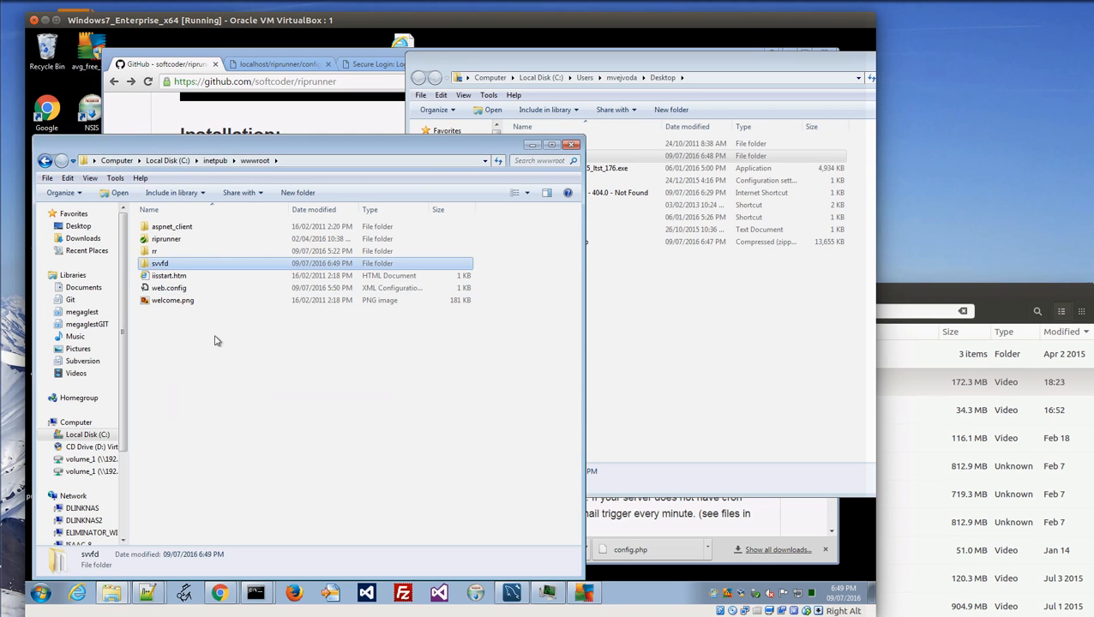
Review the Administrators and Users permissions on the svvfd folder's Security tab.
right_click(158, 266)
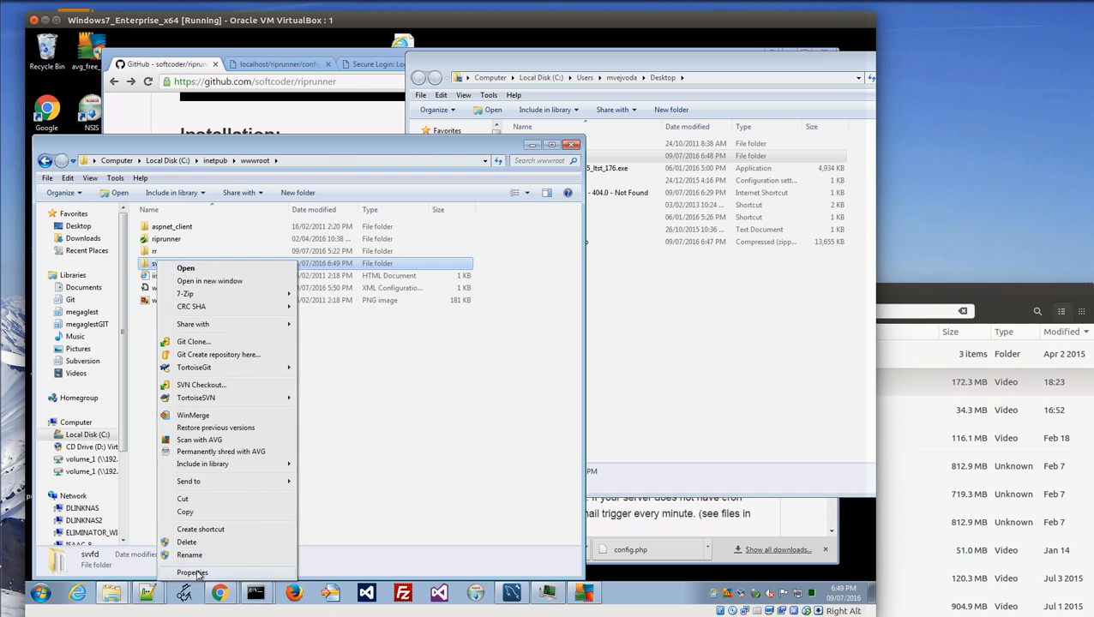
click(194, 573)
click(238, 293)
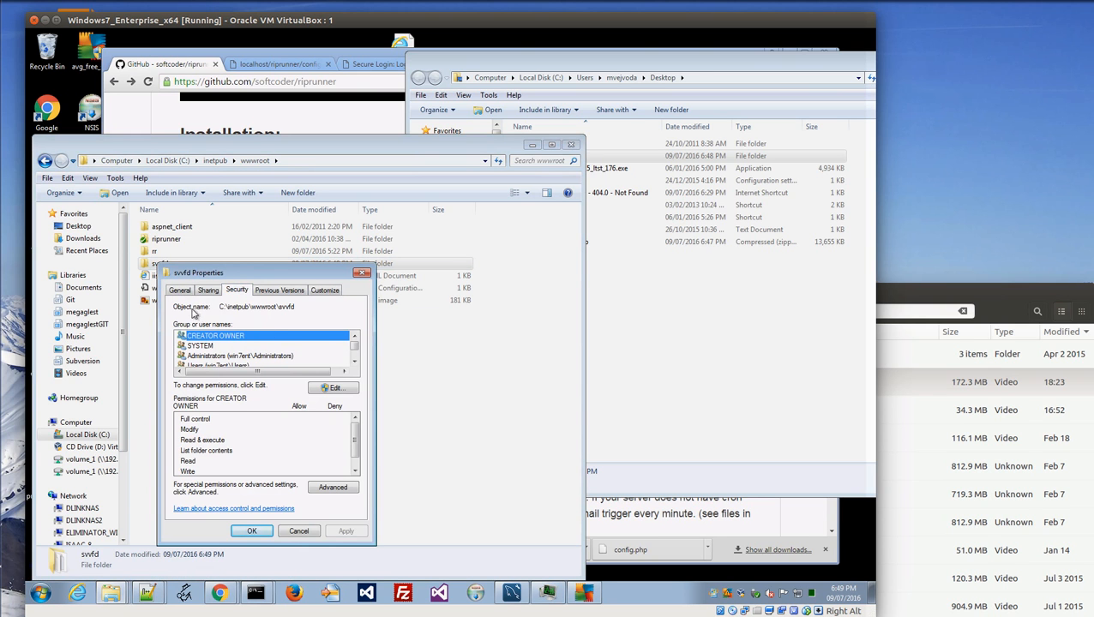
click(247, 356)
scroll(247, 359, down, 1)
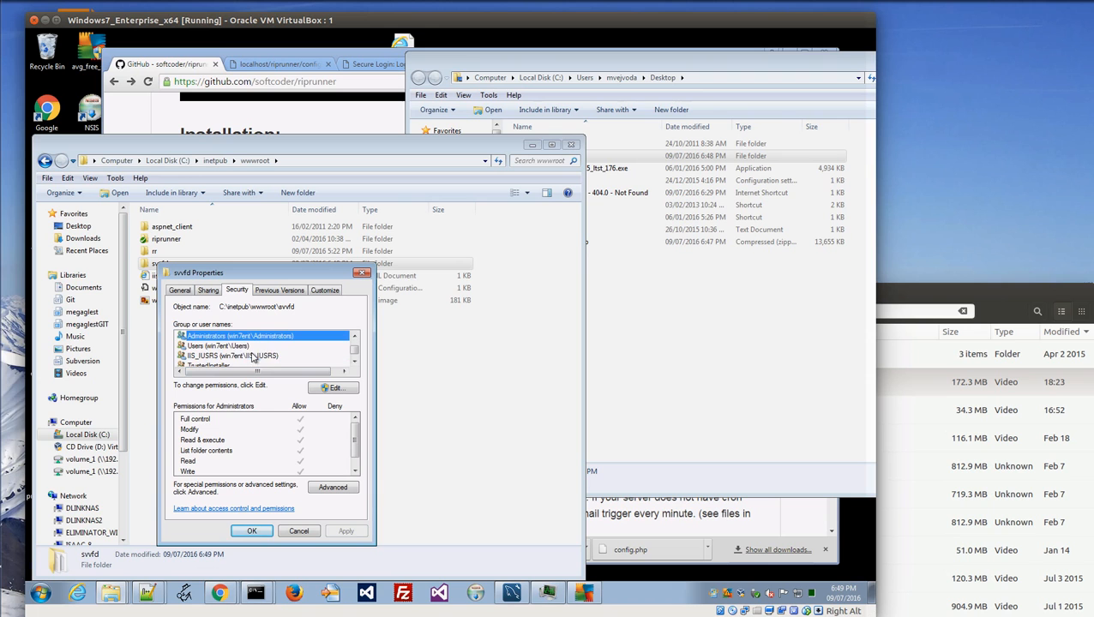
click(227, 346)
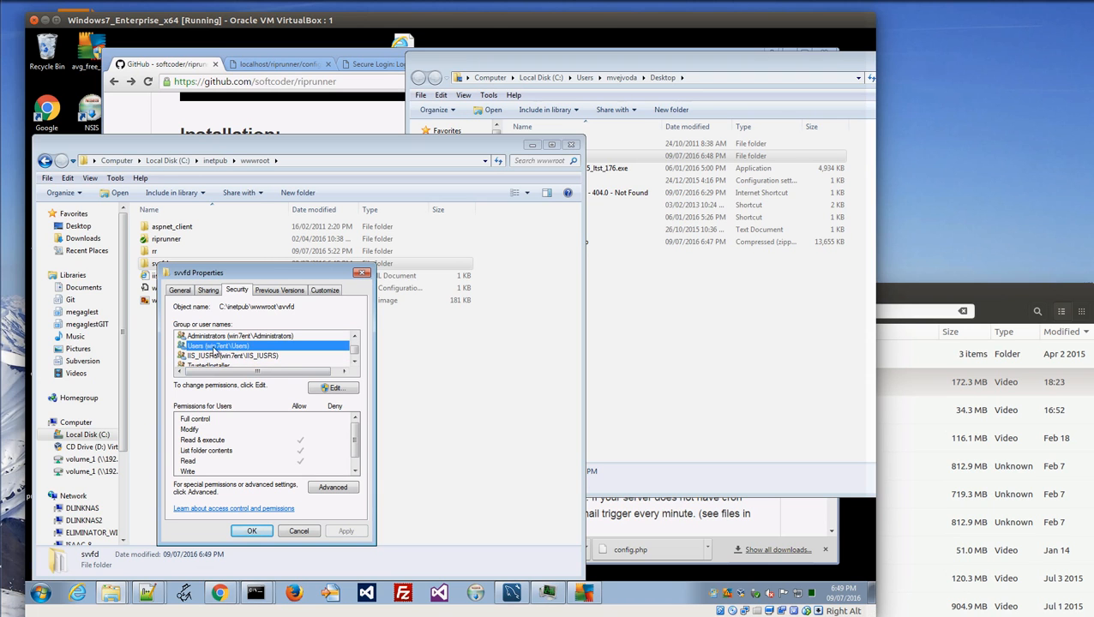
Allow Modify access on the svvfd folder, apply it, and close the properties.
click(334, 387)
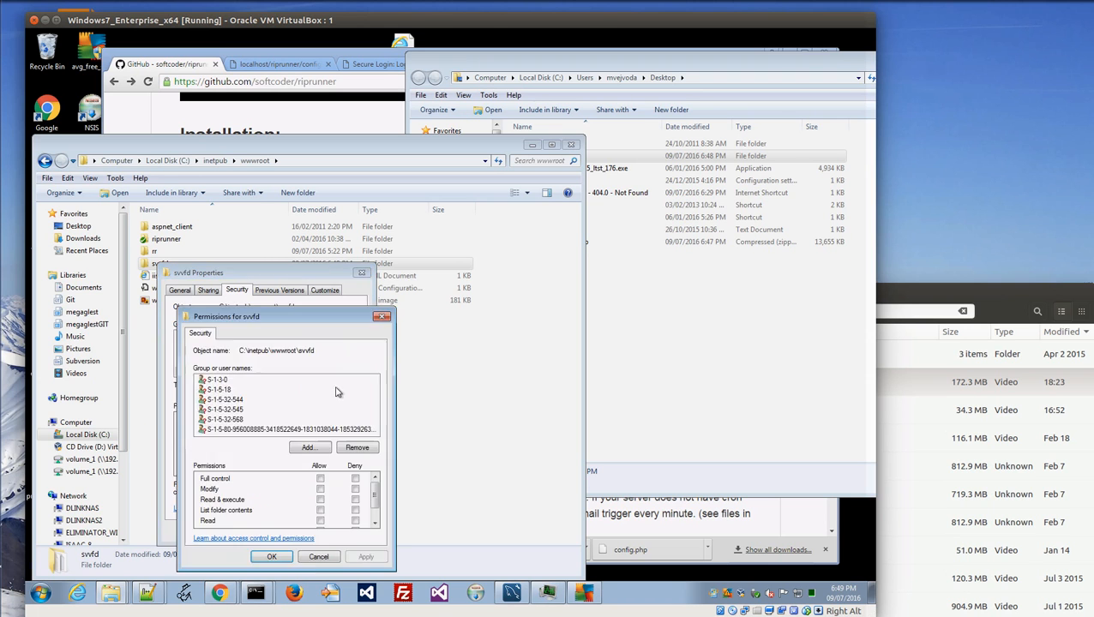
click(321, 490)
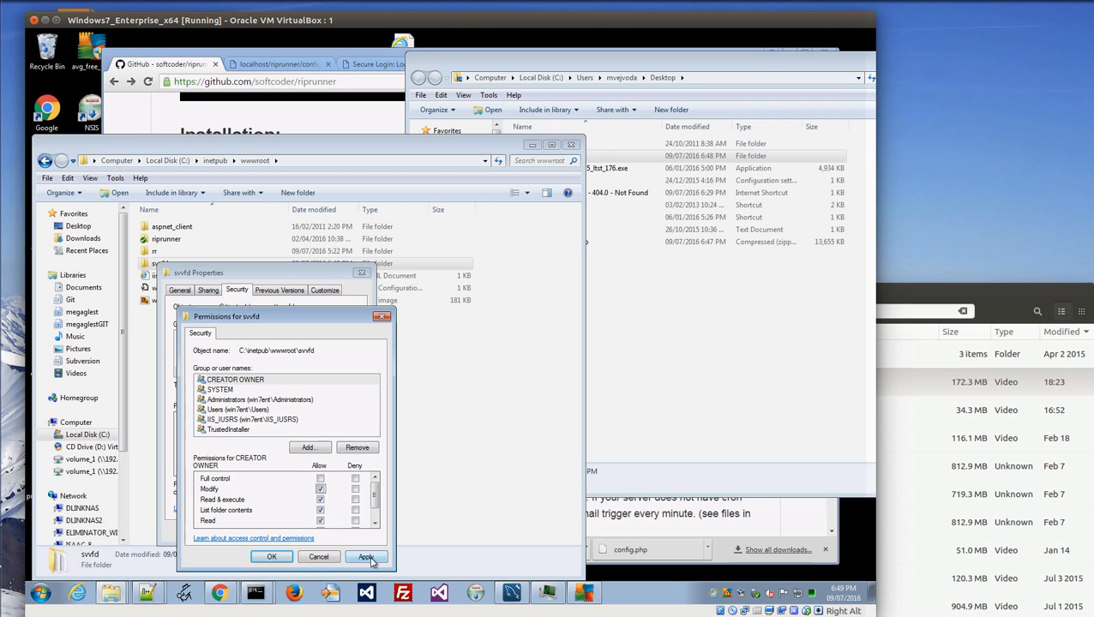
click(367, 557)
click(273, 557)
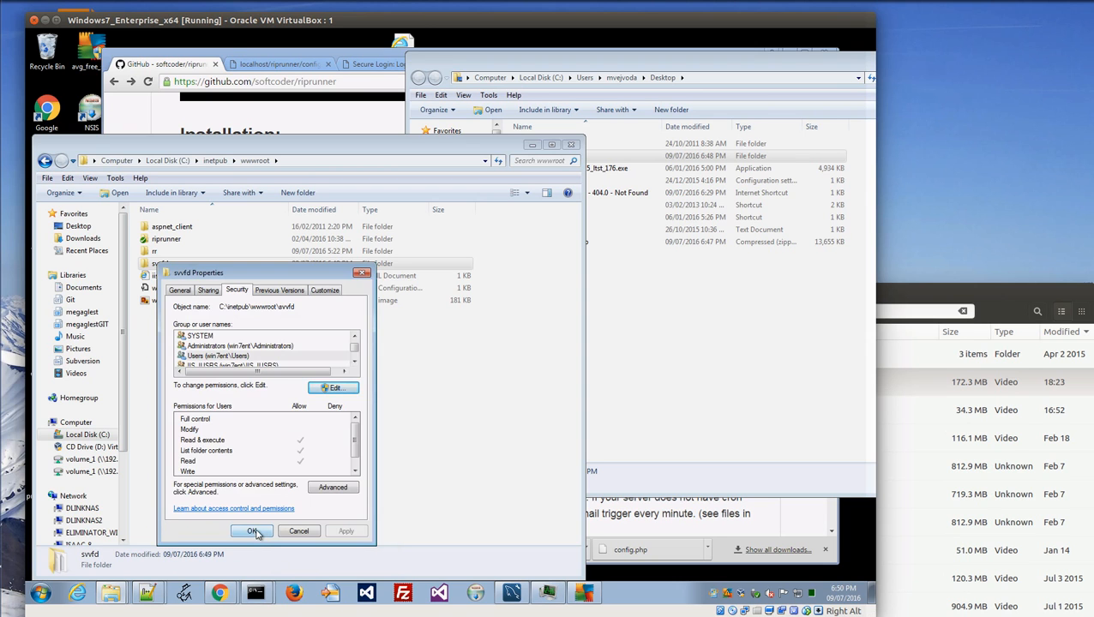
click(254, 532)
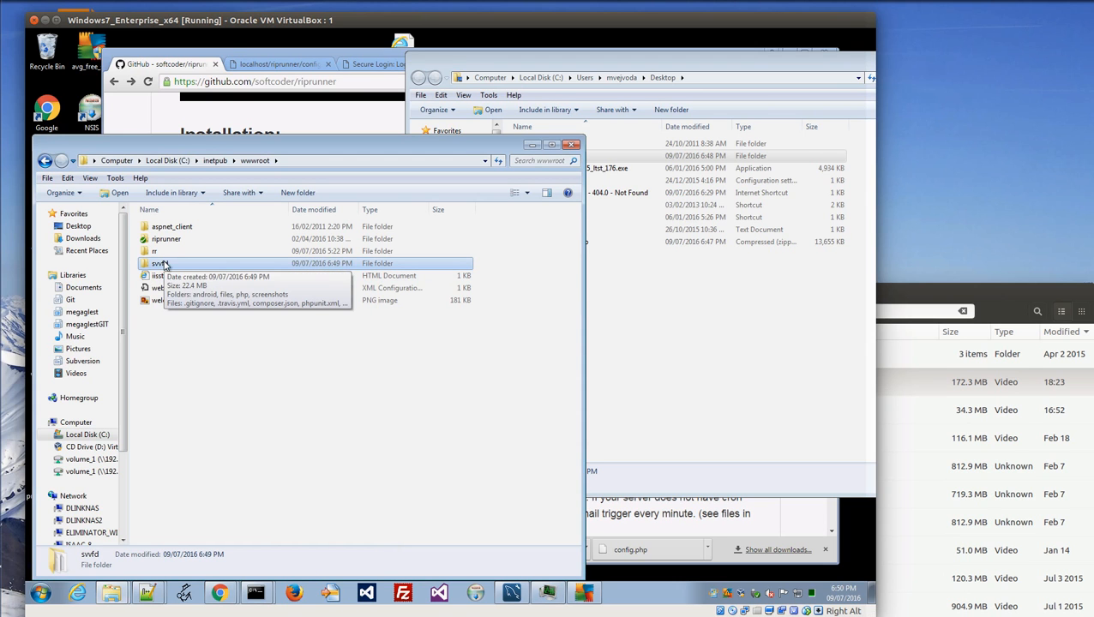
Open svvfd and create a new test folder named sf inside it.
double_click(164, 264)
right_click(162, 387)
mouse_move(201, 364)
click(325, 358)
text(sf)
key(Return)
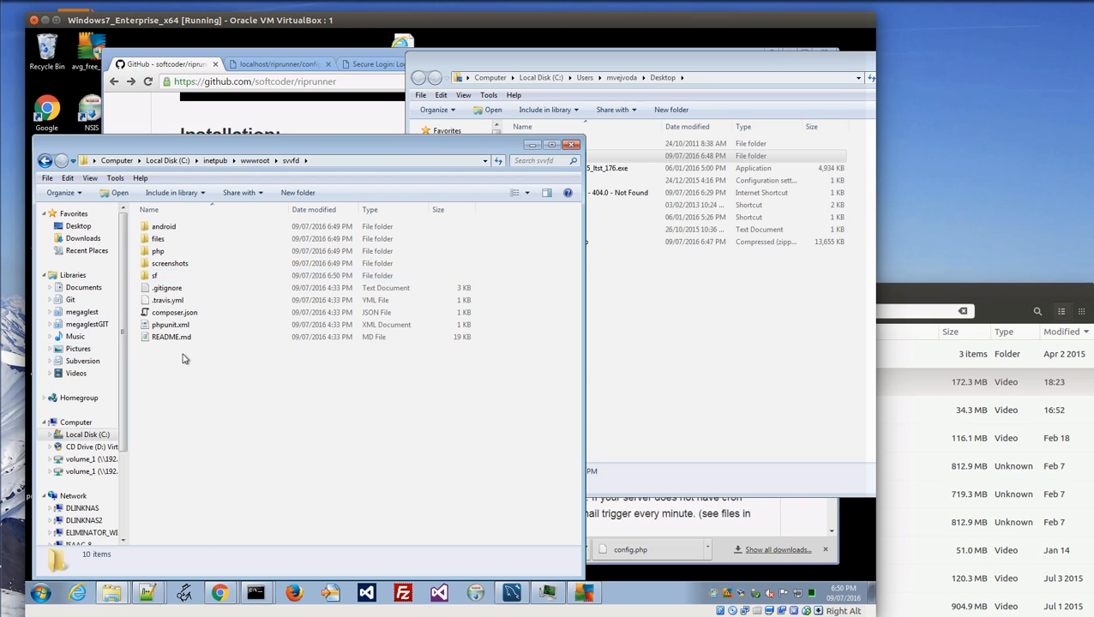
Delete the sf folder, continuing past the access warning, and return to the GitHub instructions.
click(153, 277)
key(Delete)
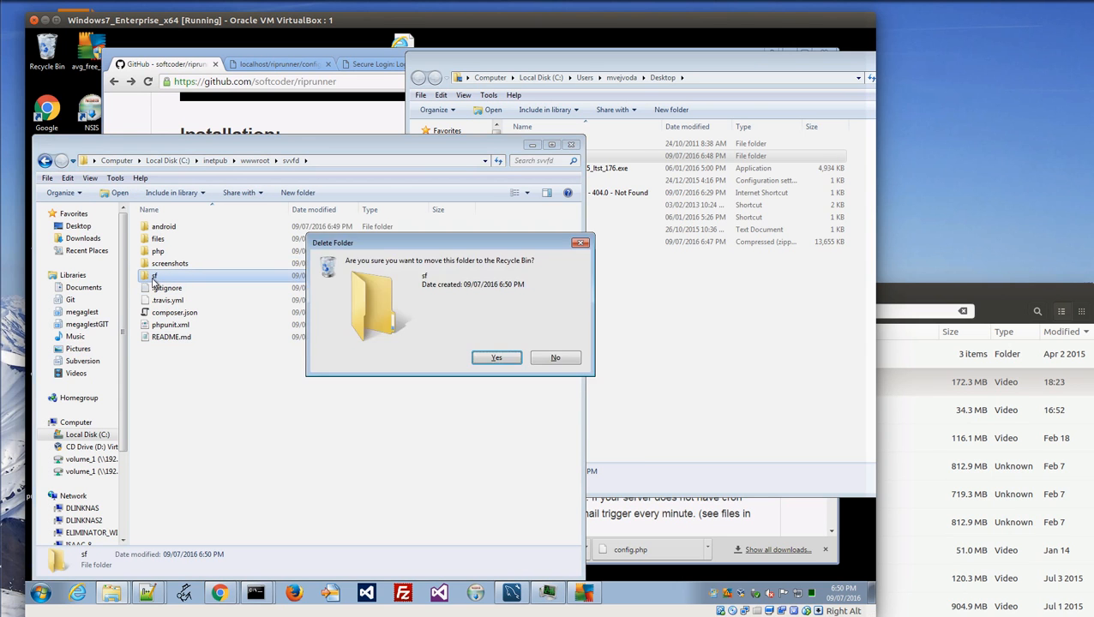
key(Return)
click(448, 358)
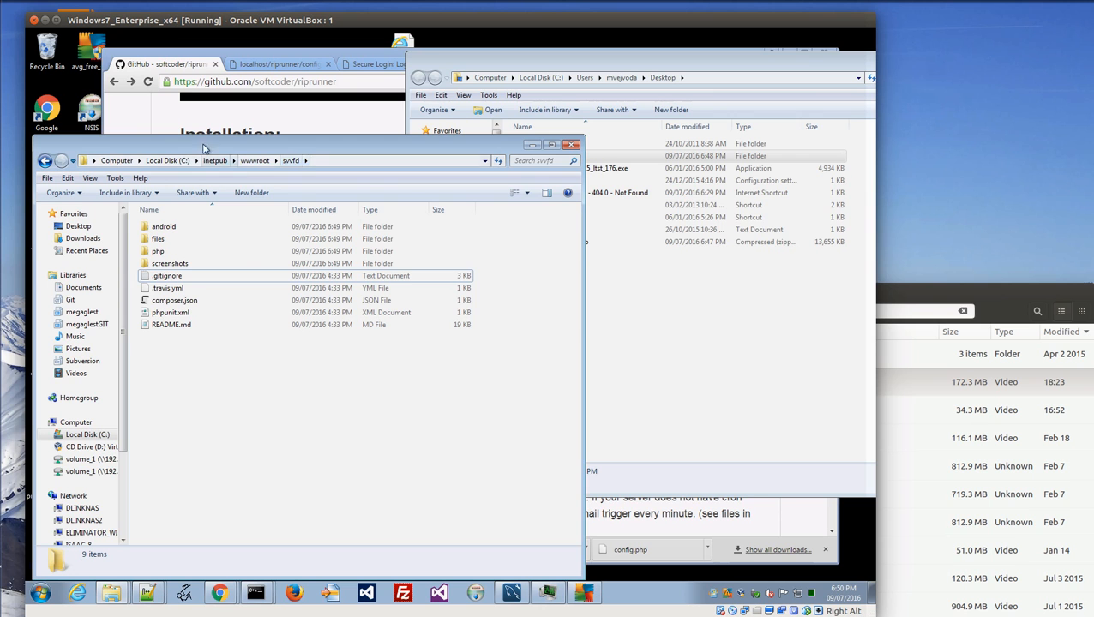
click(145, 122)
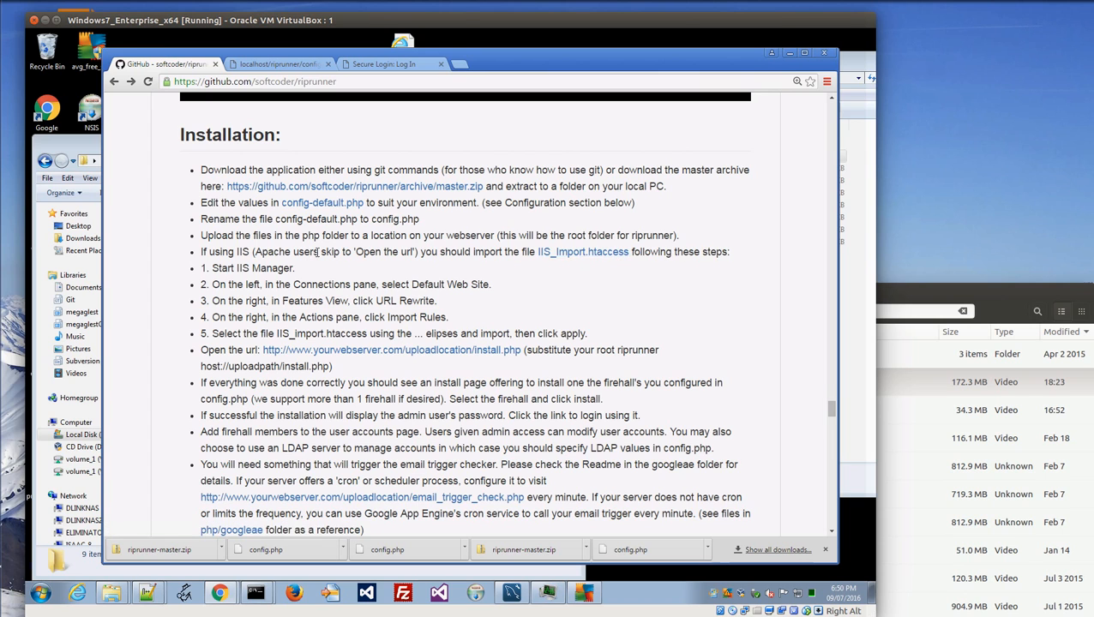
Launch IIS Manager by searching 'iis' from the Start menu.
scroll(318, 251, down, 4)
scroll(318, 251, up, 1)
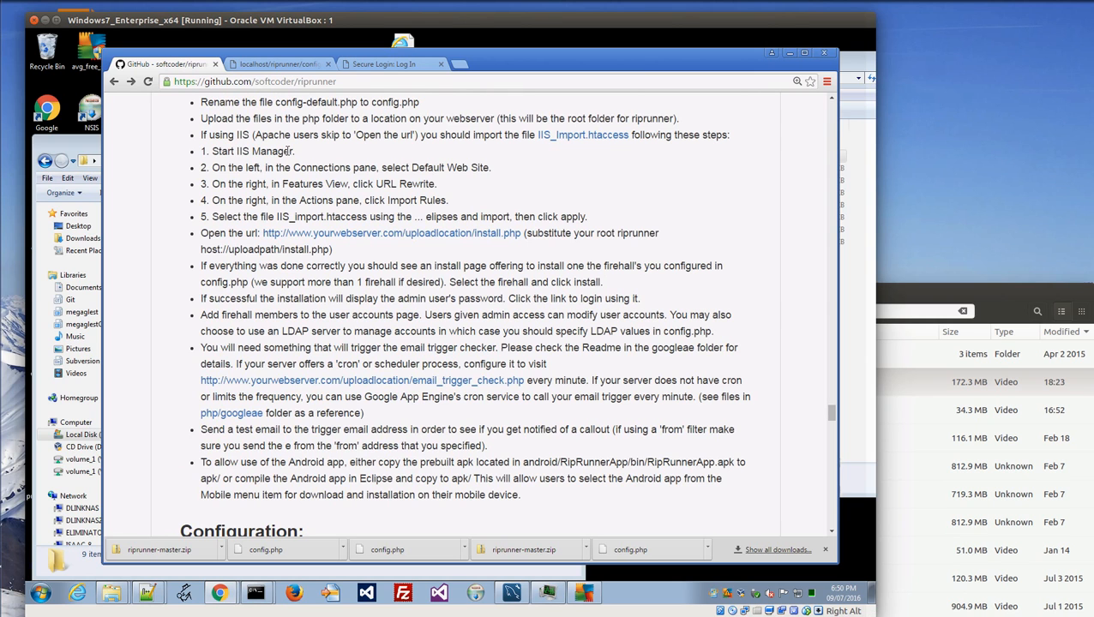
click(40, 593)
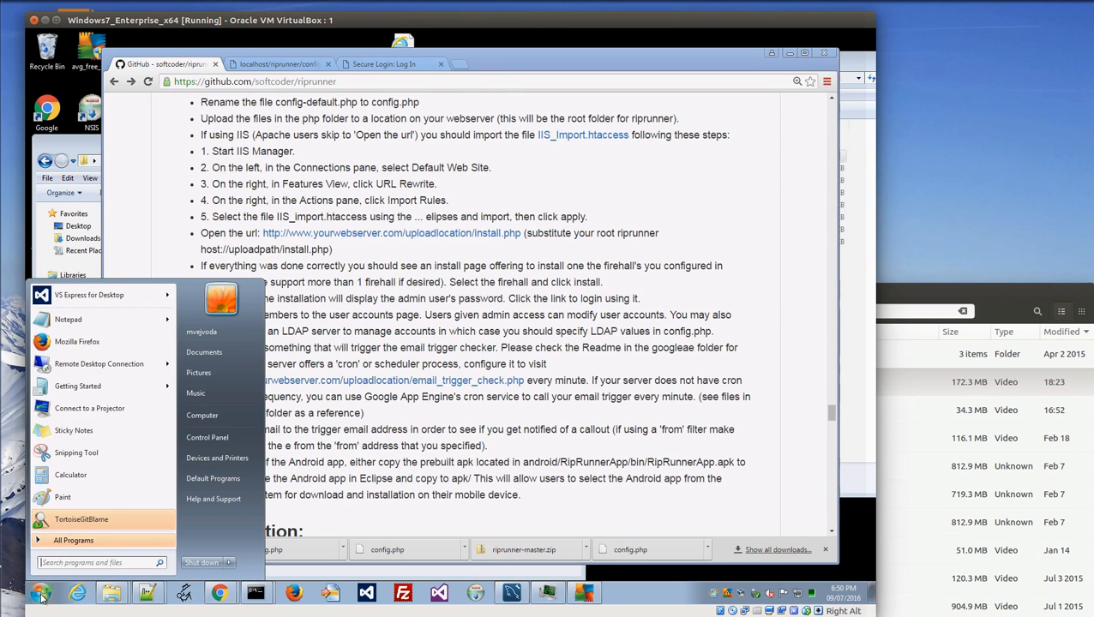
text(iis)
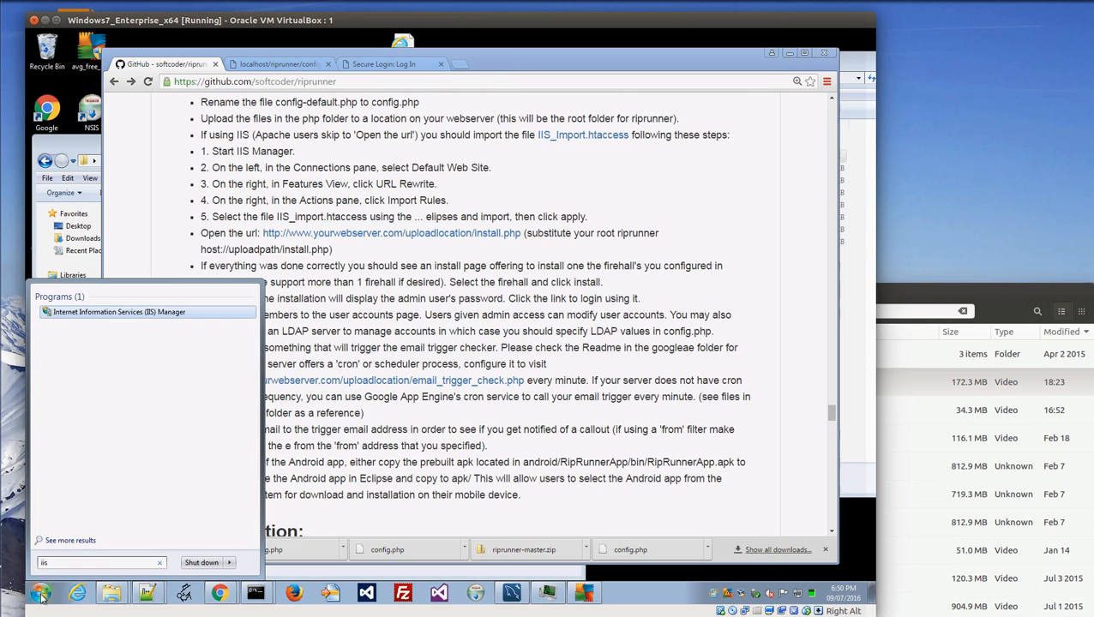
click(111, 317)
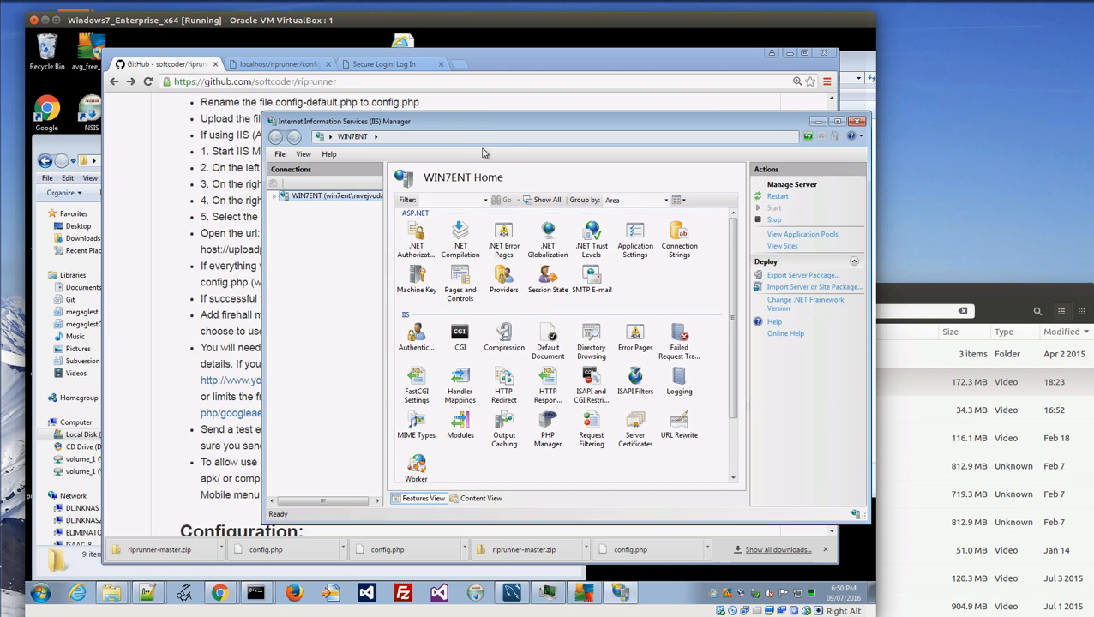
drag(500, 122, 490, 168)
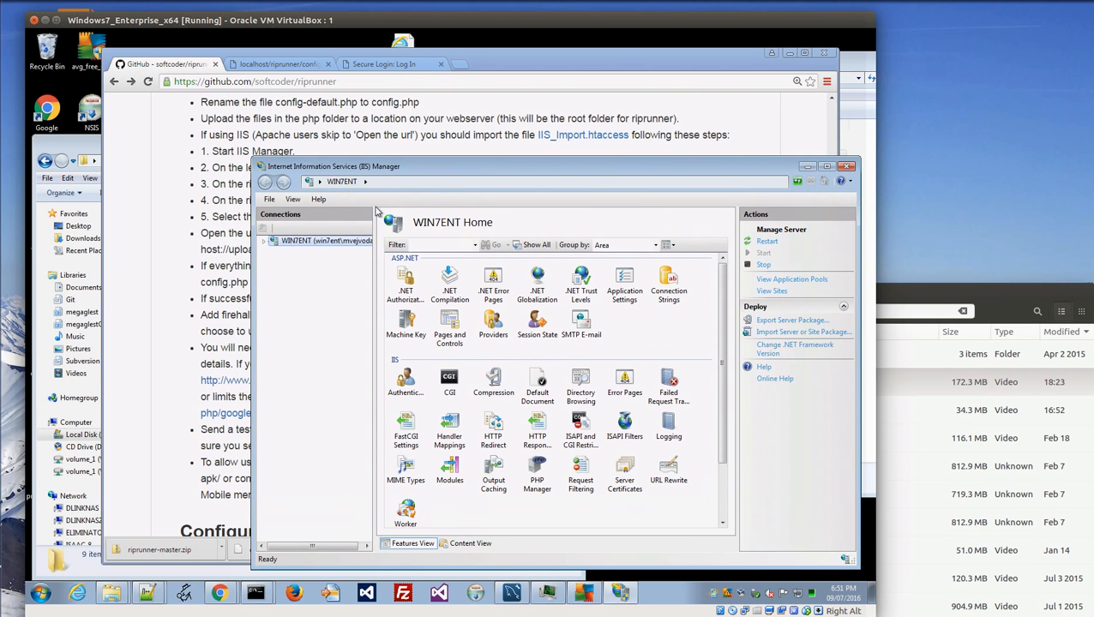
drag(274, 47, 237, 44)
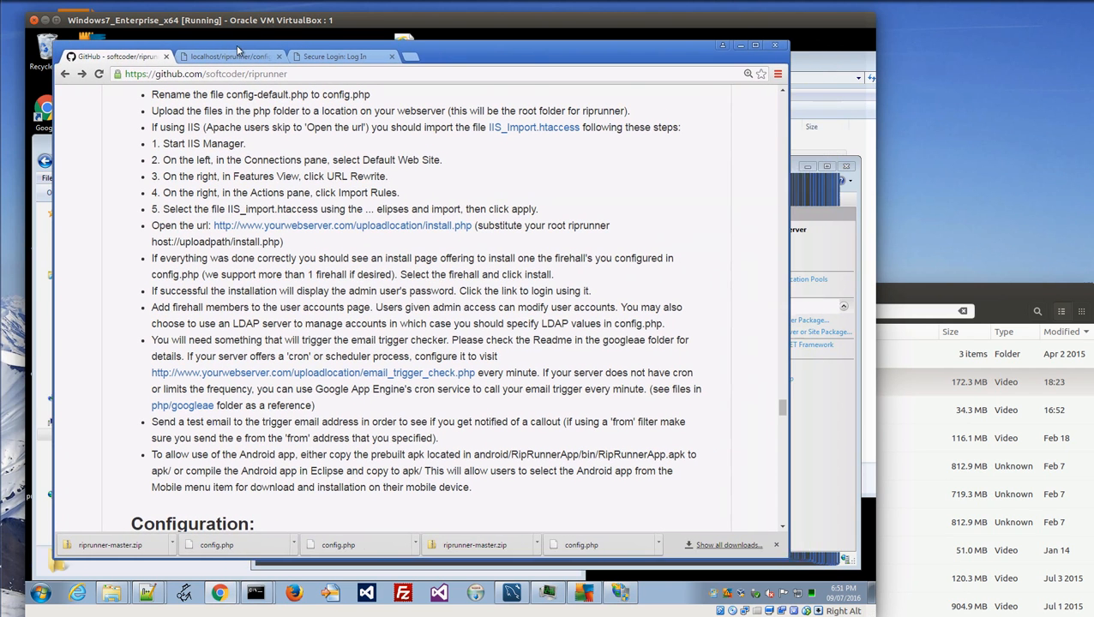
click(830, 247)
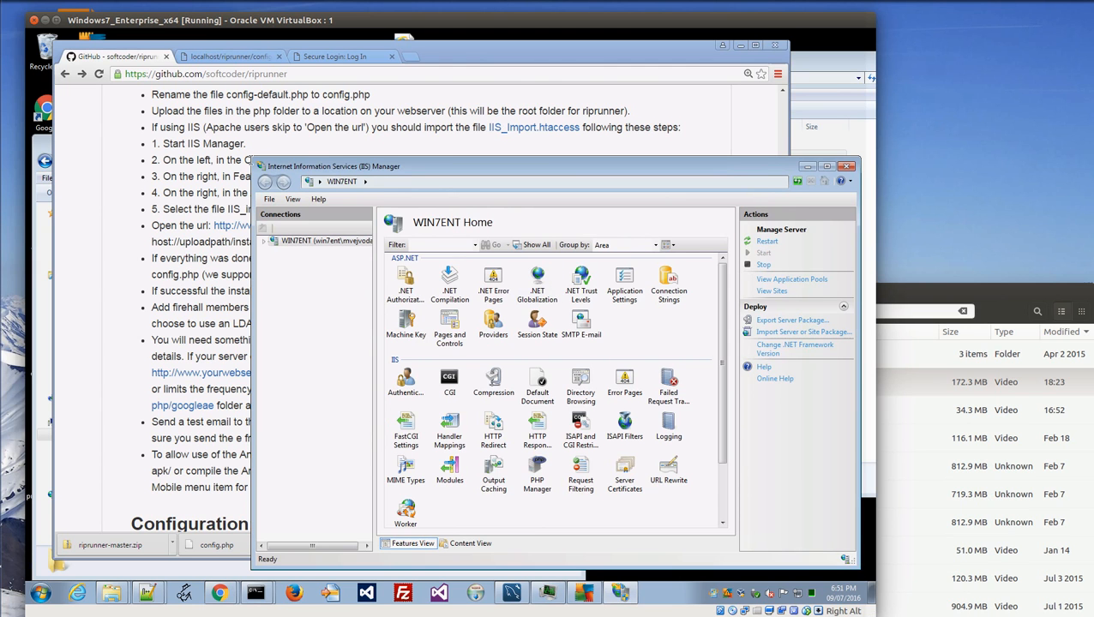
drag(251, 158, 231, 233)
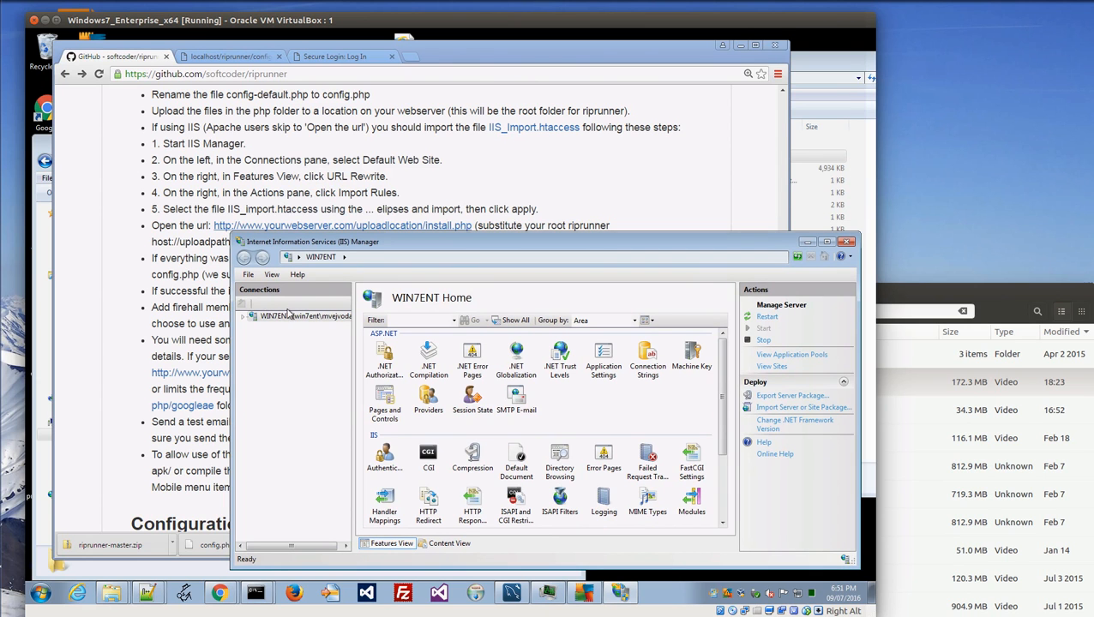
Expand WIN7ENT > Sites > Default Web Site and select the svvfd folder.
drag(351, 317, 400, 318)
click(244, 317)
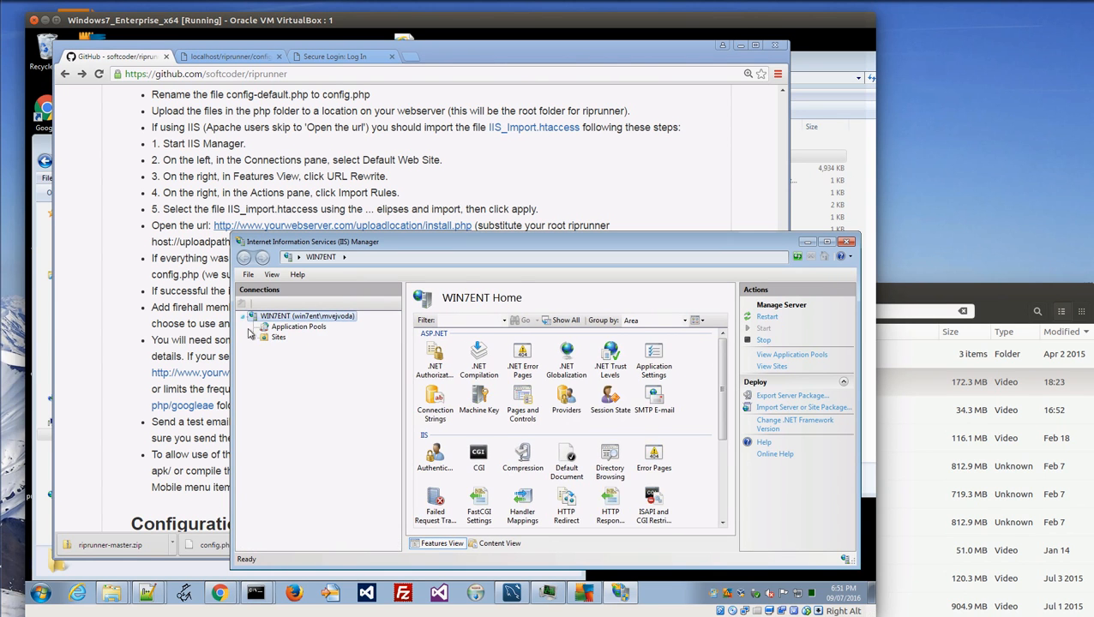
click(254, 337)
click(287, 349)
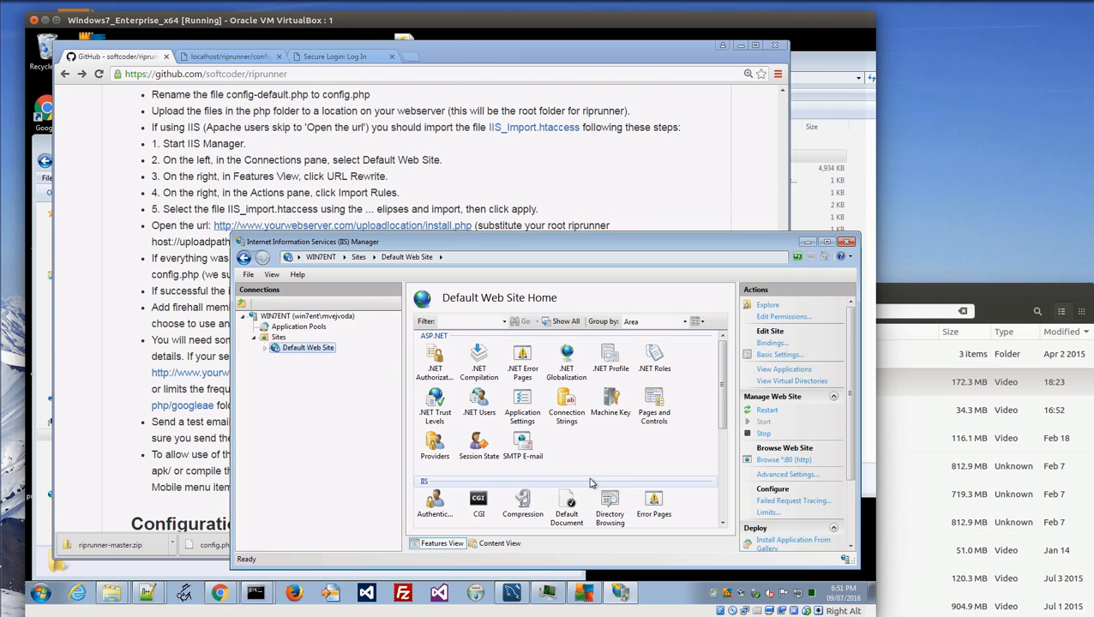
click(651, 408)
scroll(637, 429, down, 3)
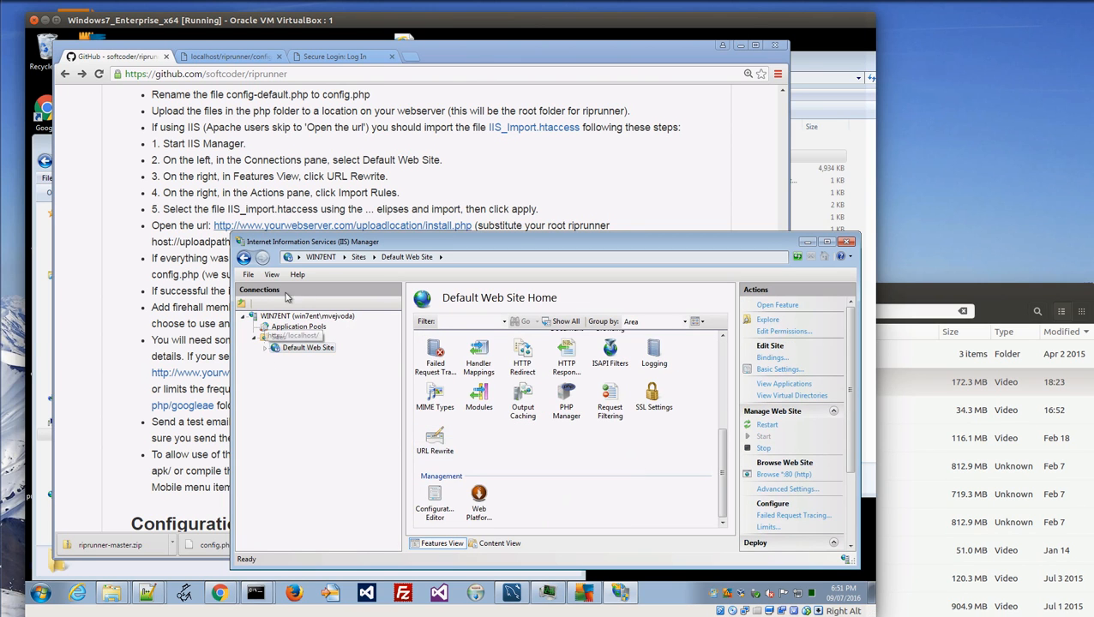
click(265, 349)
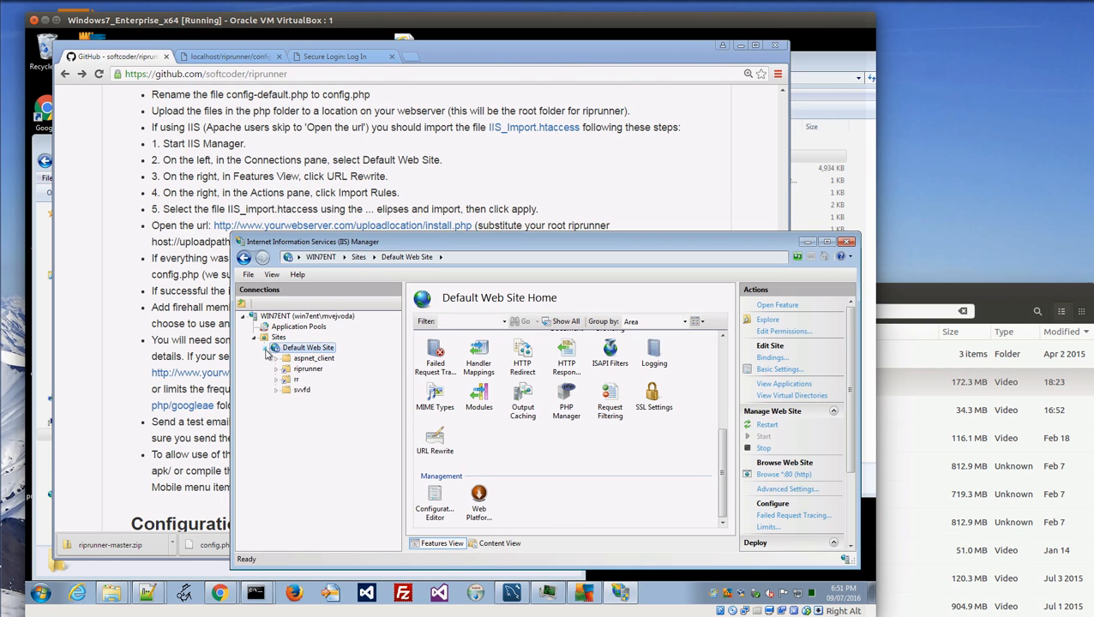
click(301, 391)
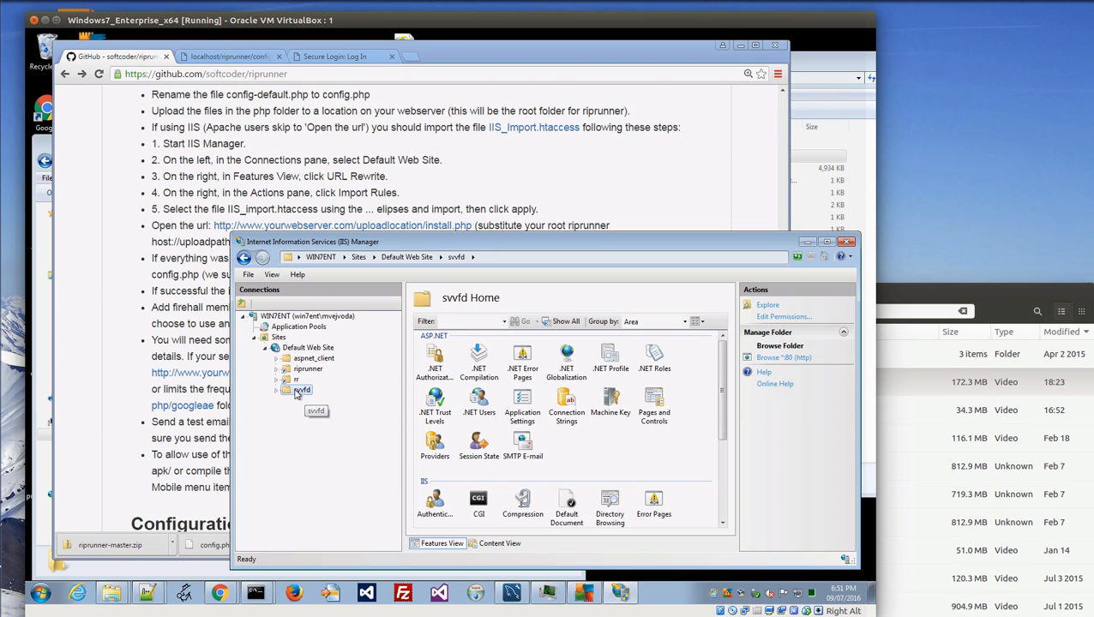
right_click(294, 392)
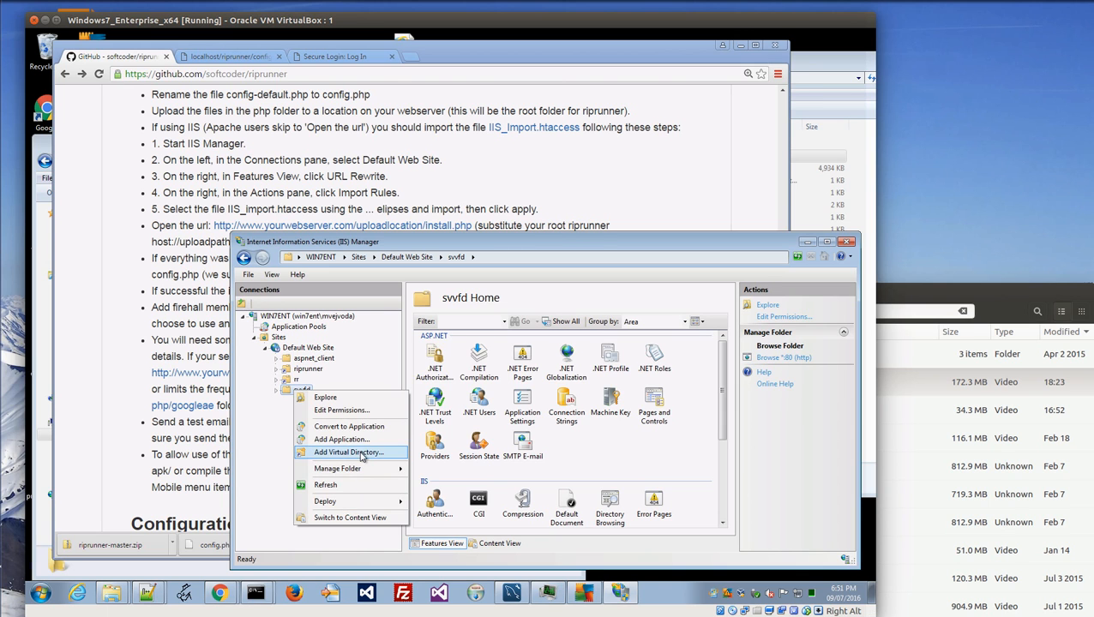
click(361, 454)
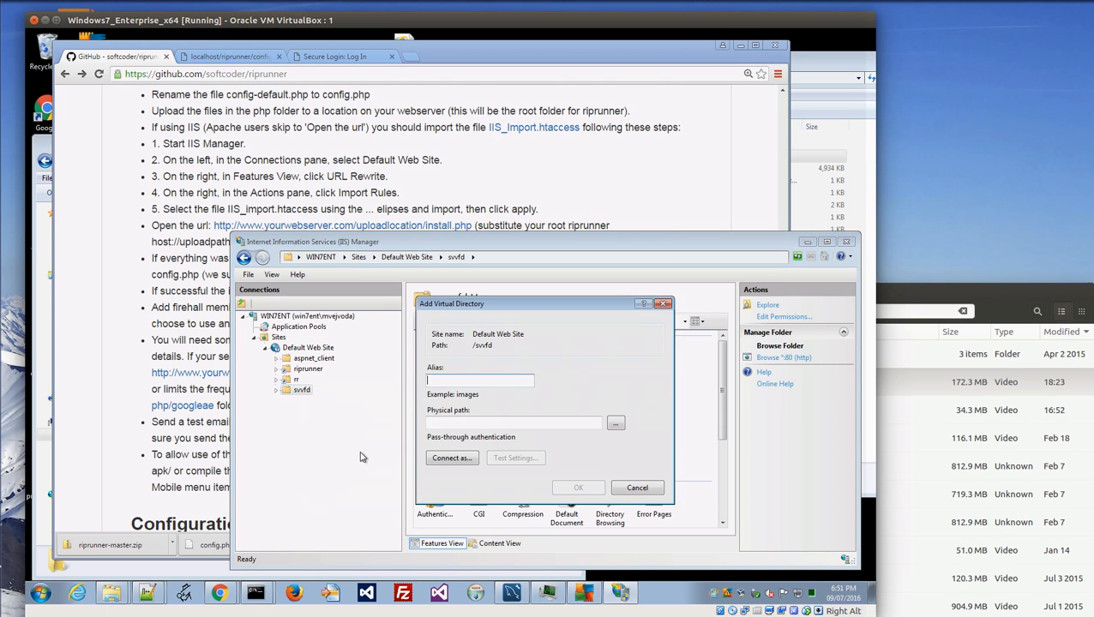
click(616, 422)
double_click(418, 329)
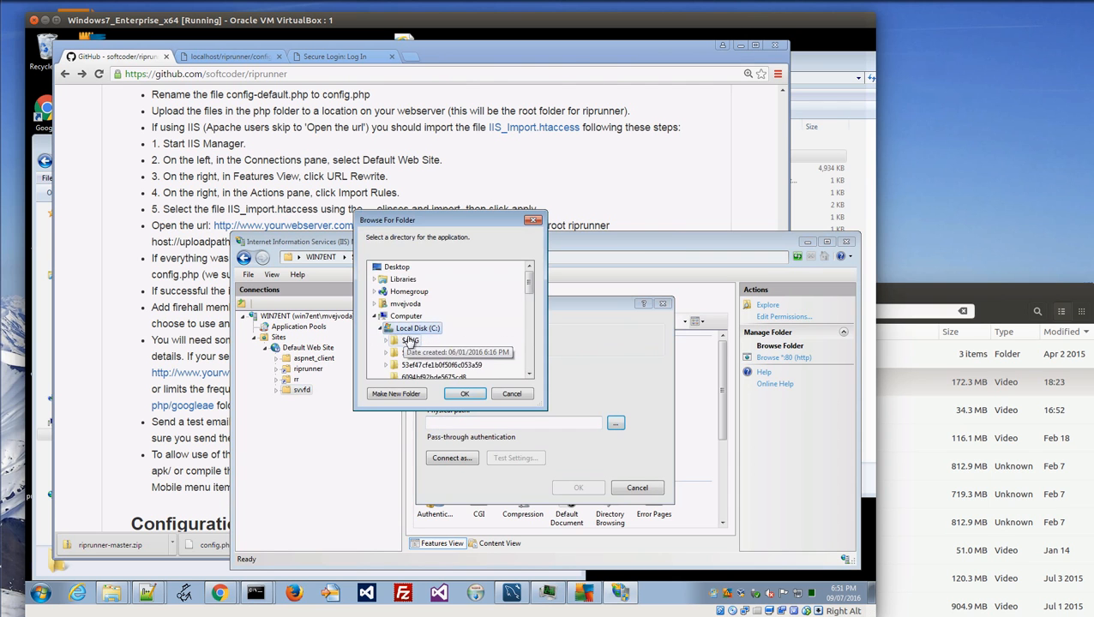
scroll(444, 322, down, 1)
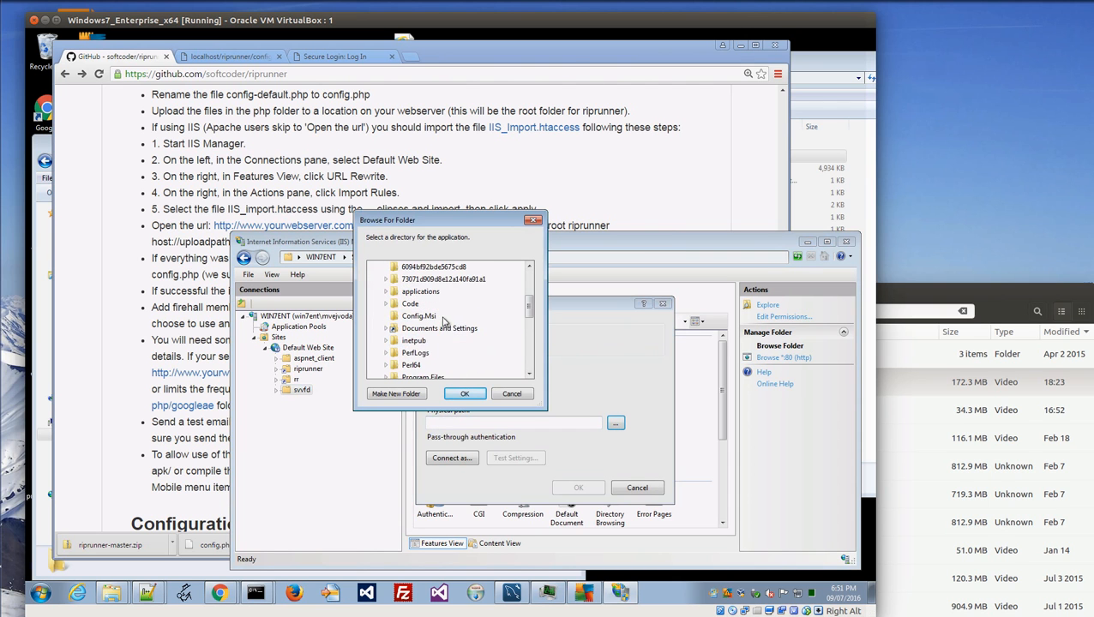
click(388, 341)
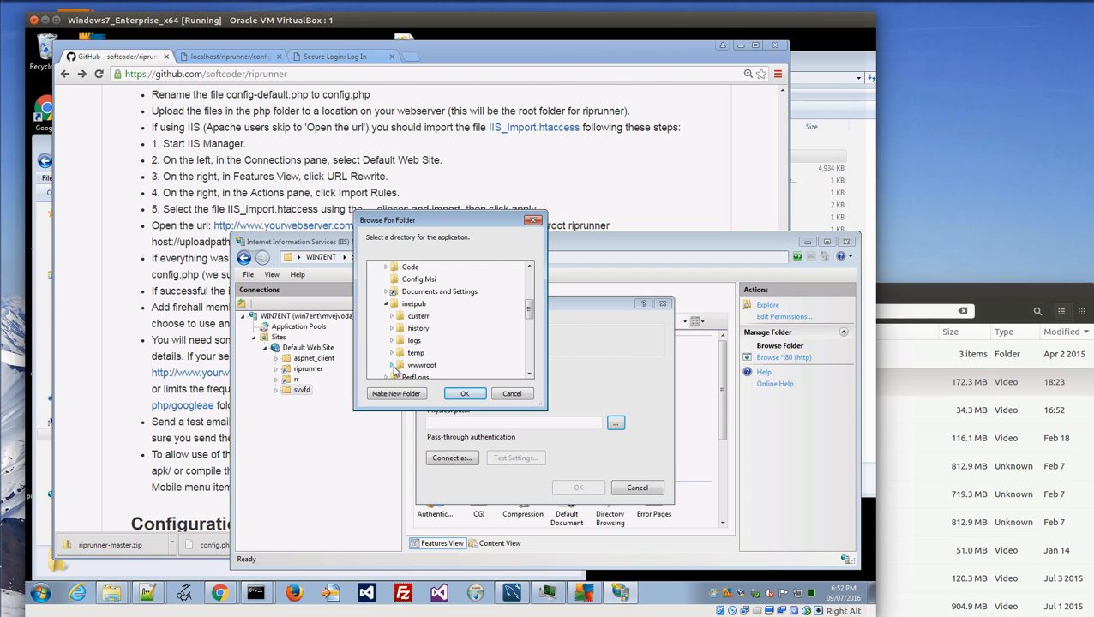
click(392, 367)
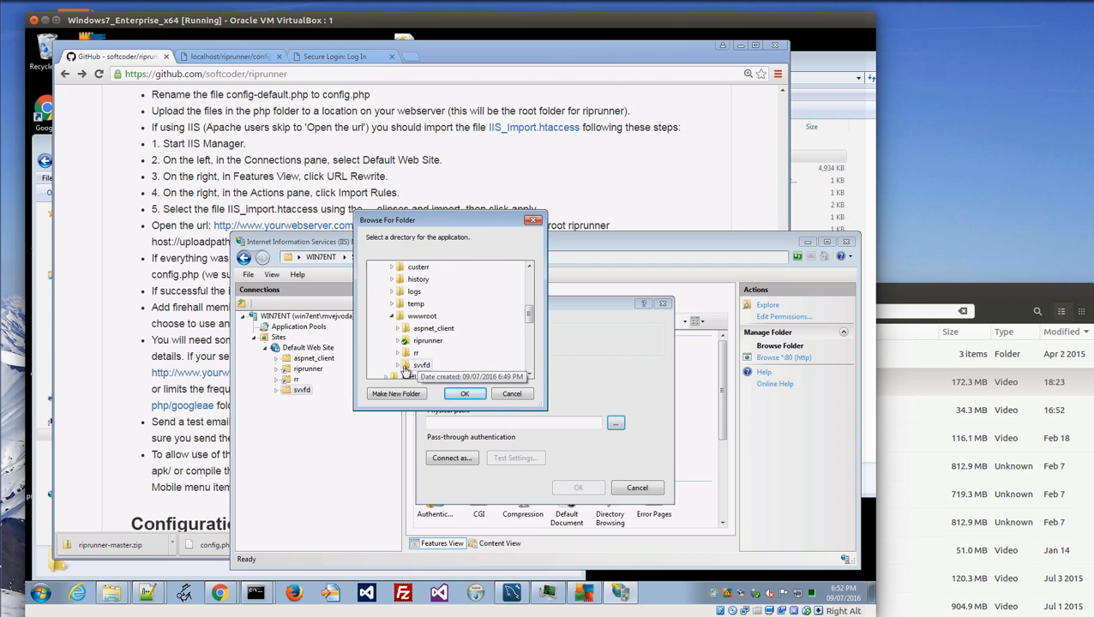
click(397, 366)
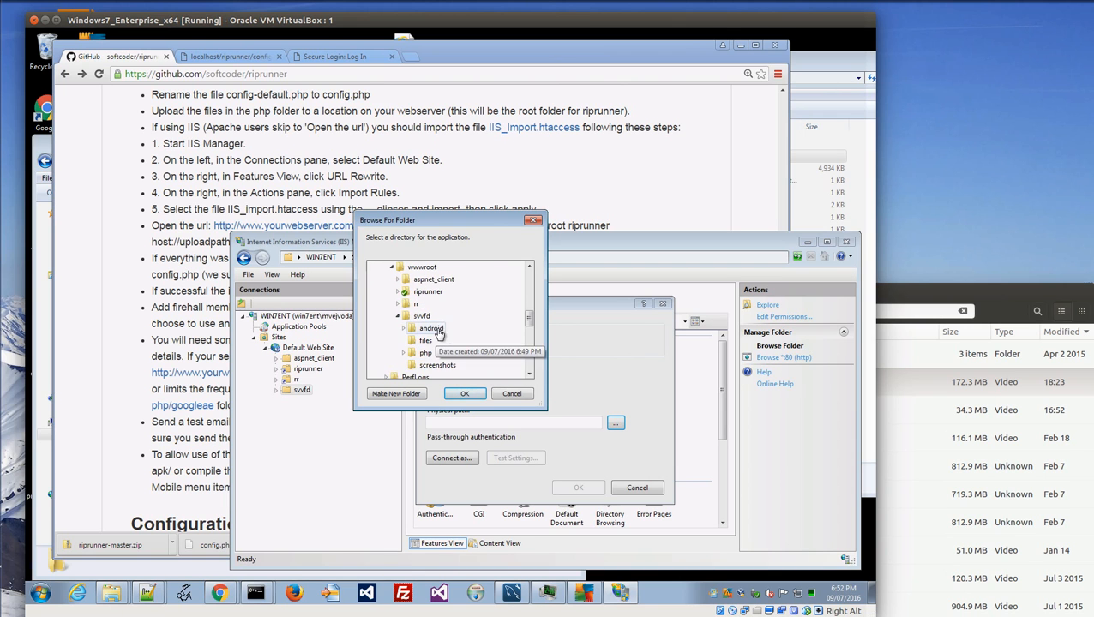
click(425, 354)
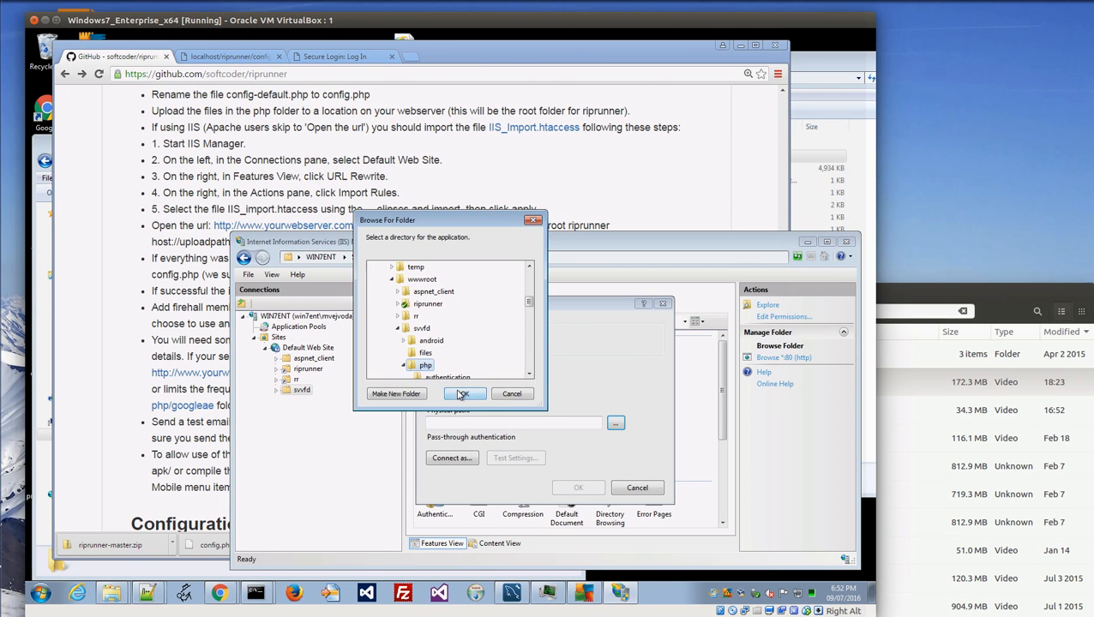
click(462, 394)
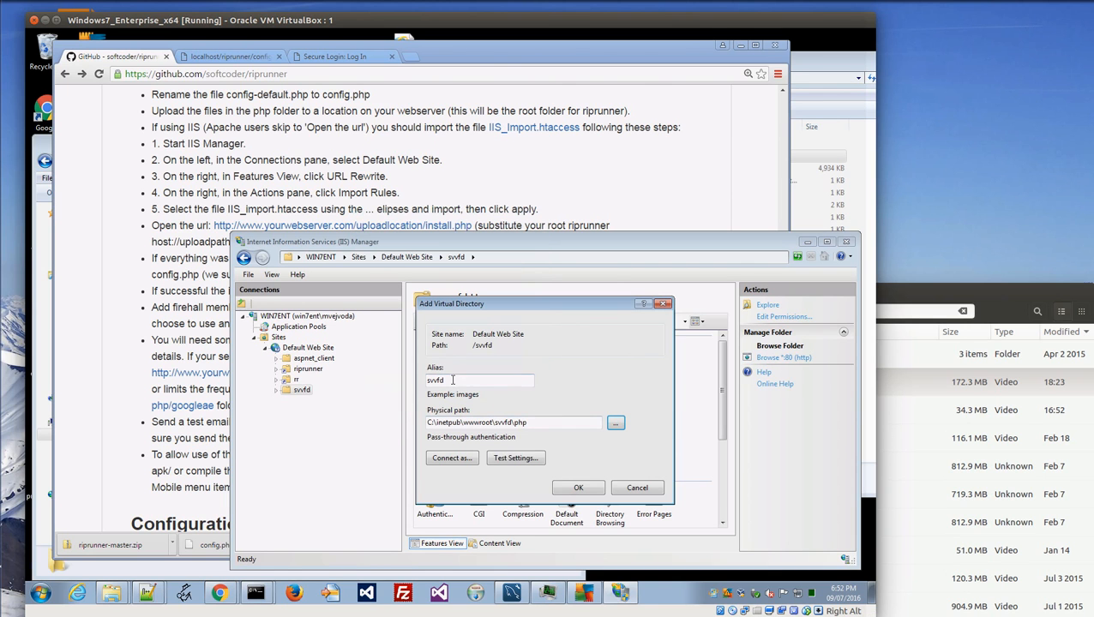
click(576, 488)
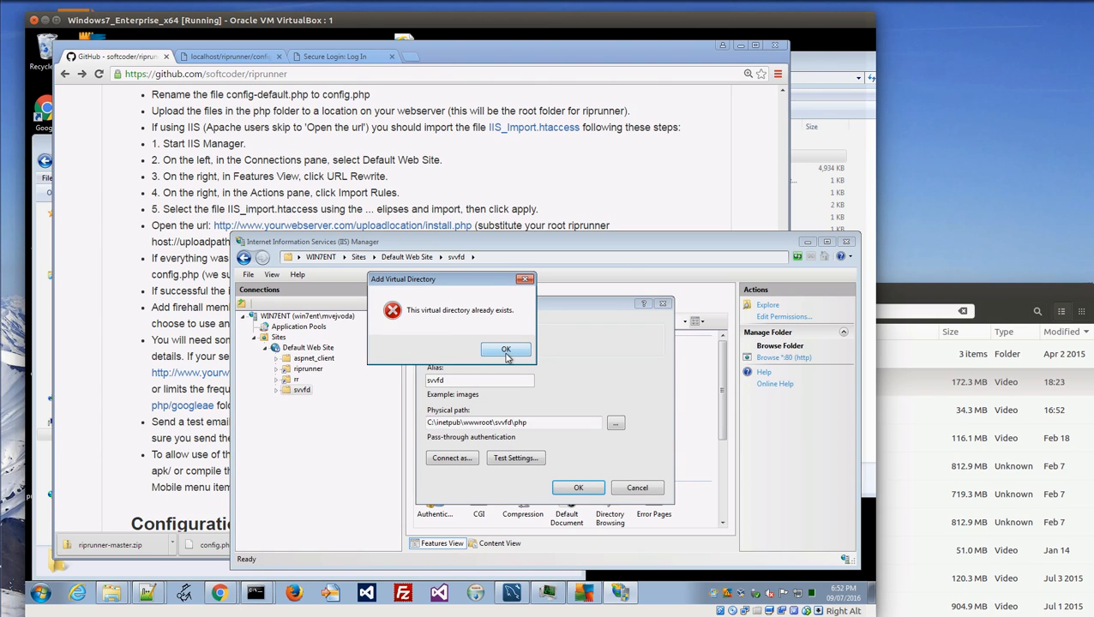
click(505, 350)
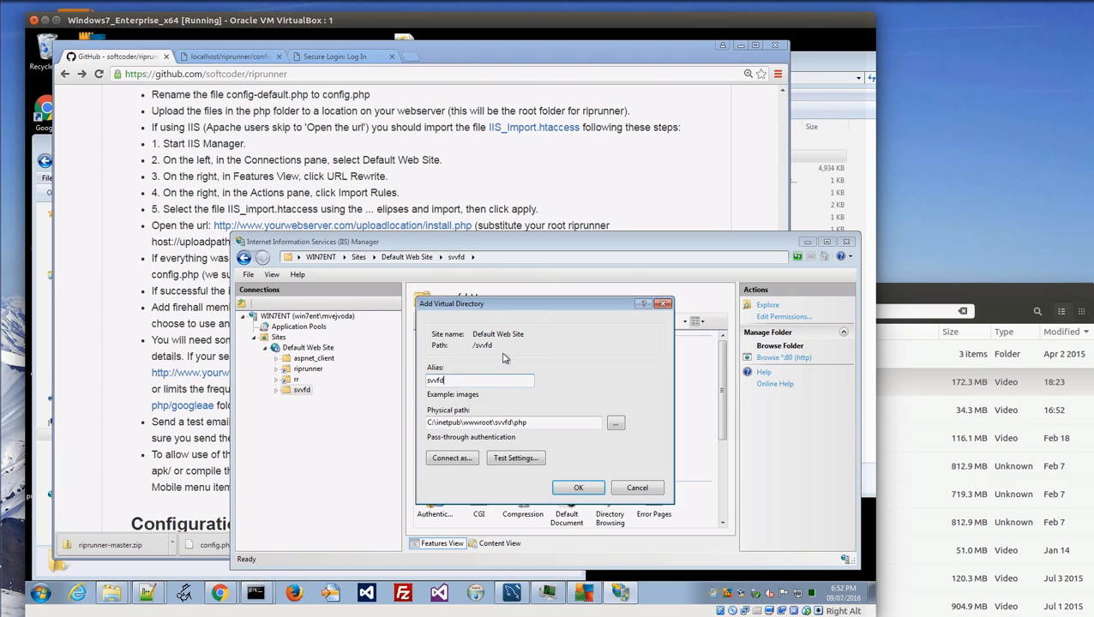
click(637, 487)
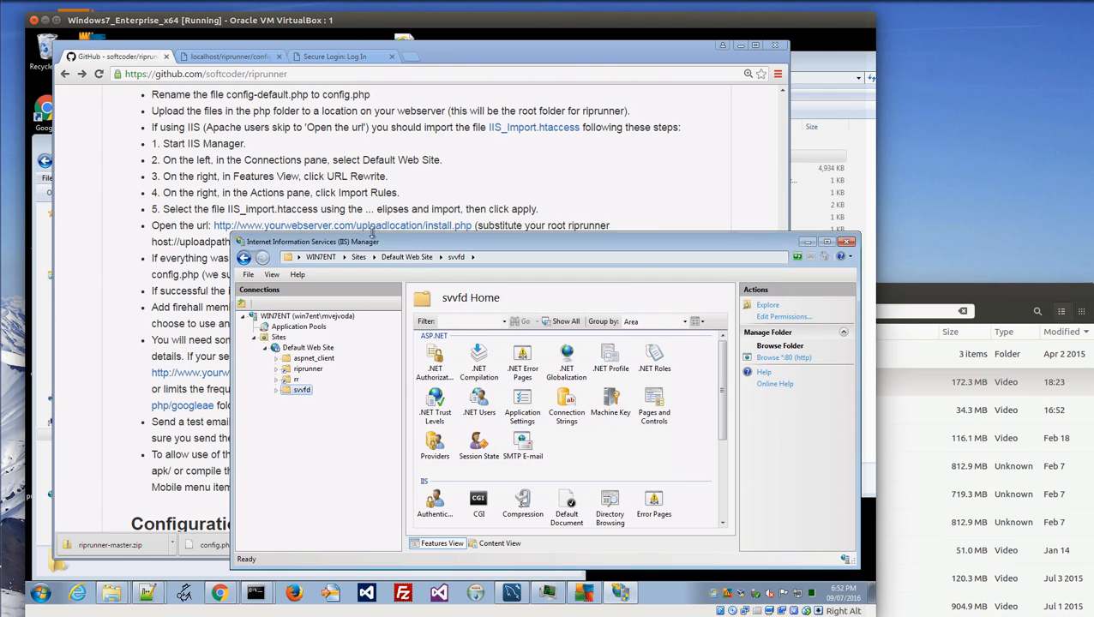
Restart Default Web Site.
right_click(295, 348)
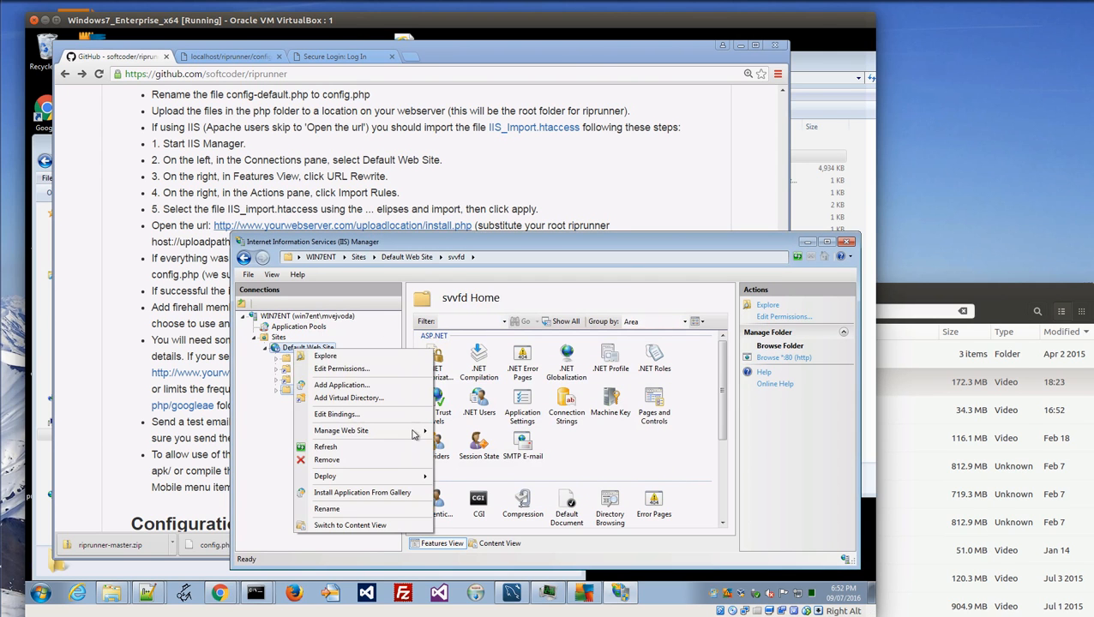
mouse_move(379, 431)
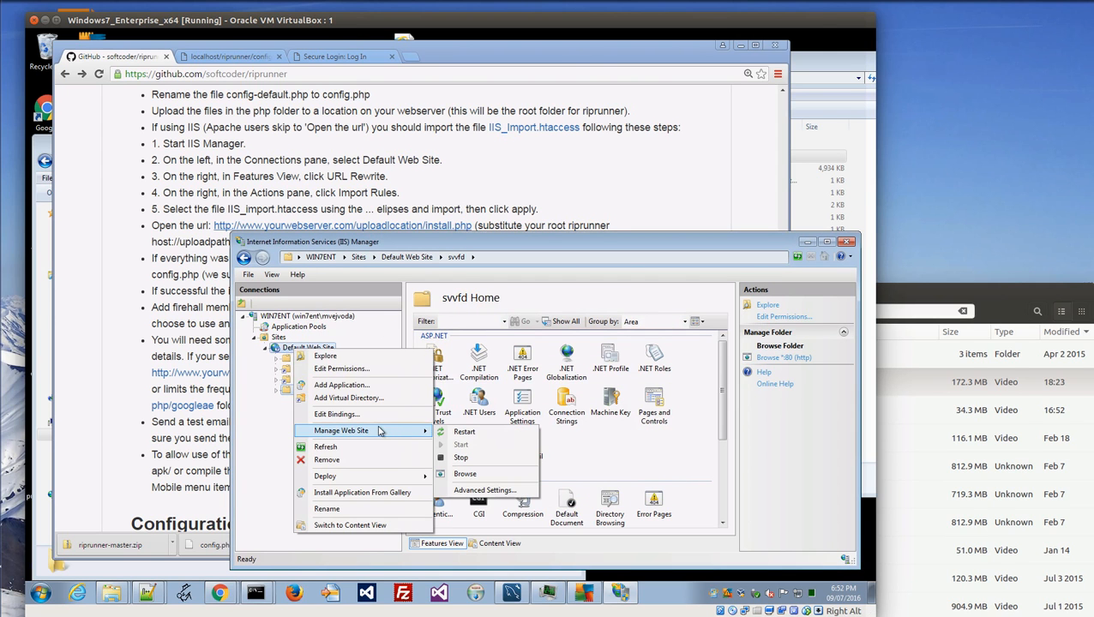
click(466, 432)
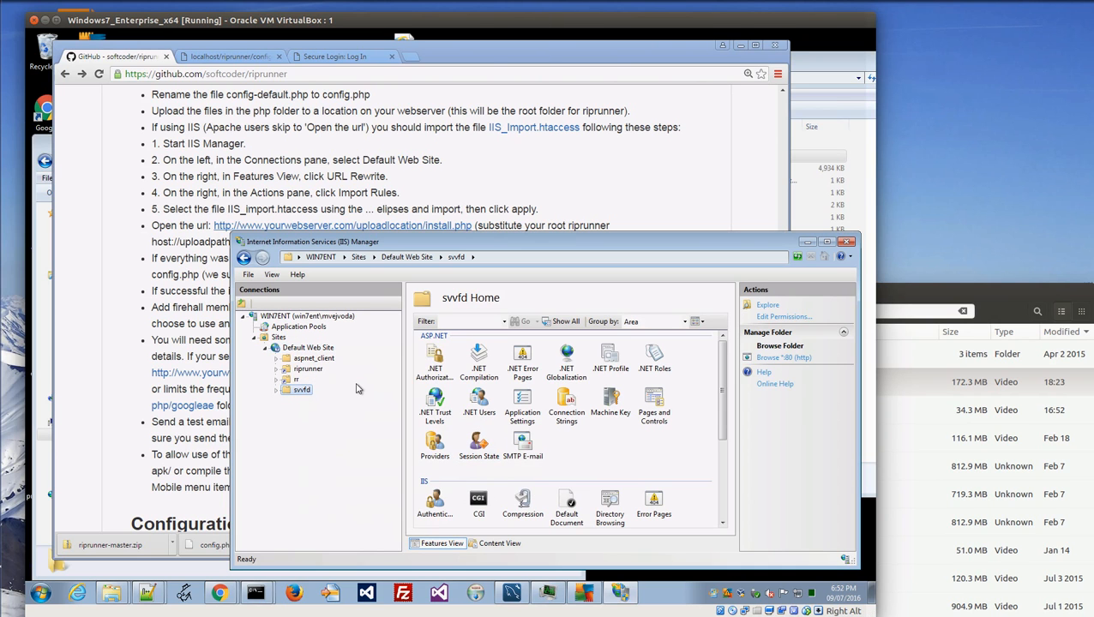
Begin adding a virtual directory with alias svvfd under the svvfd folder.
right_click(289, 388)
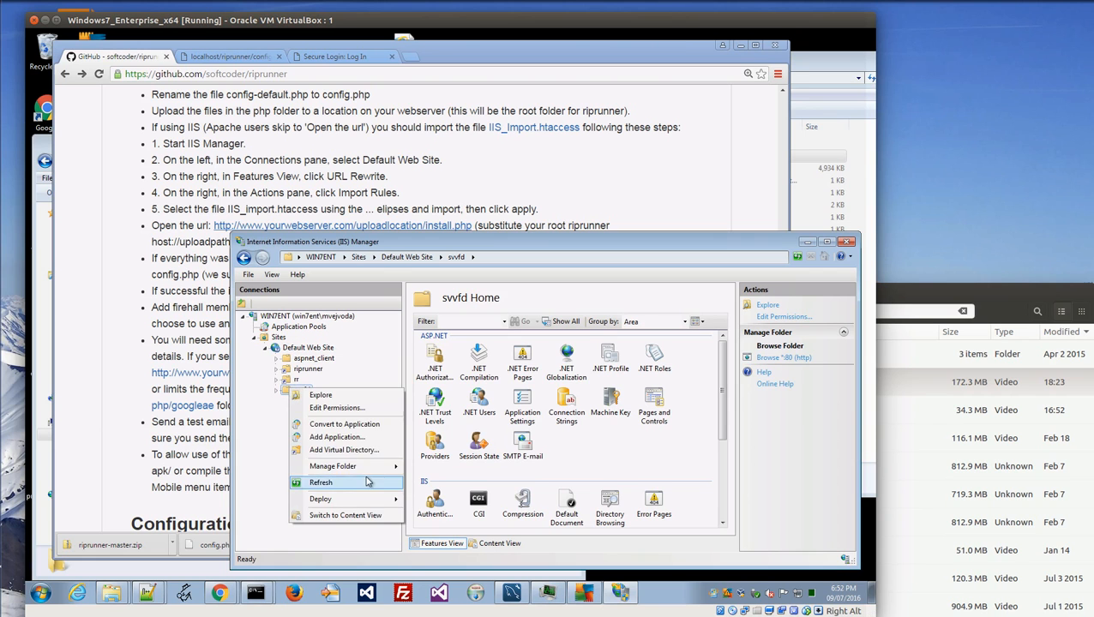
click(369, 450)
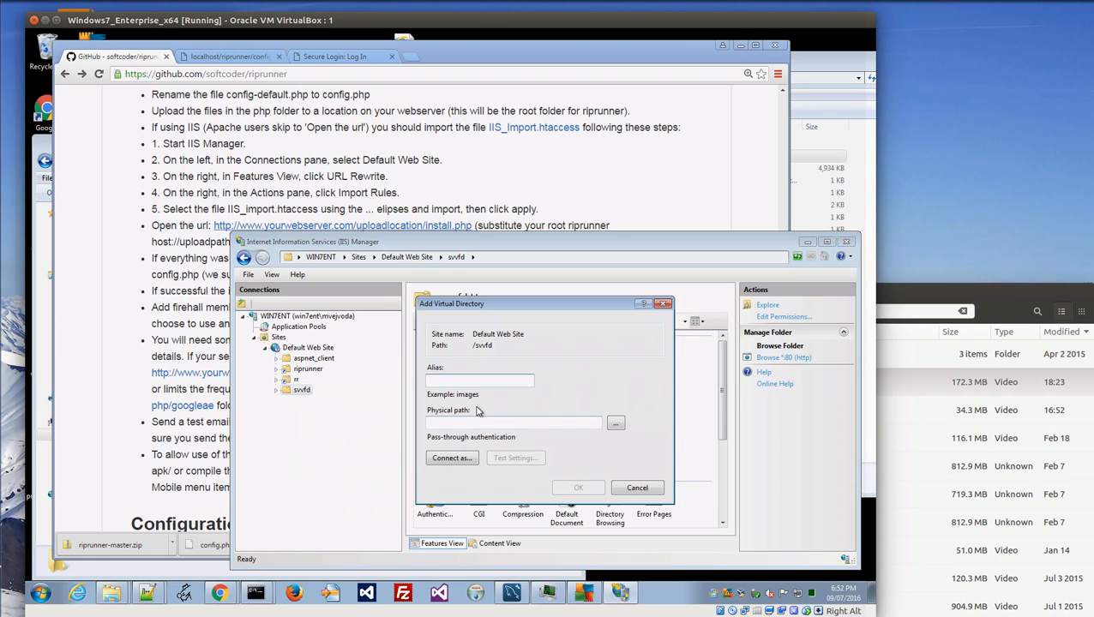
text(svvfd)
click(616, 423)
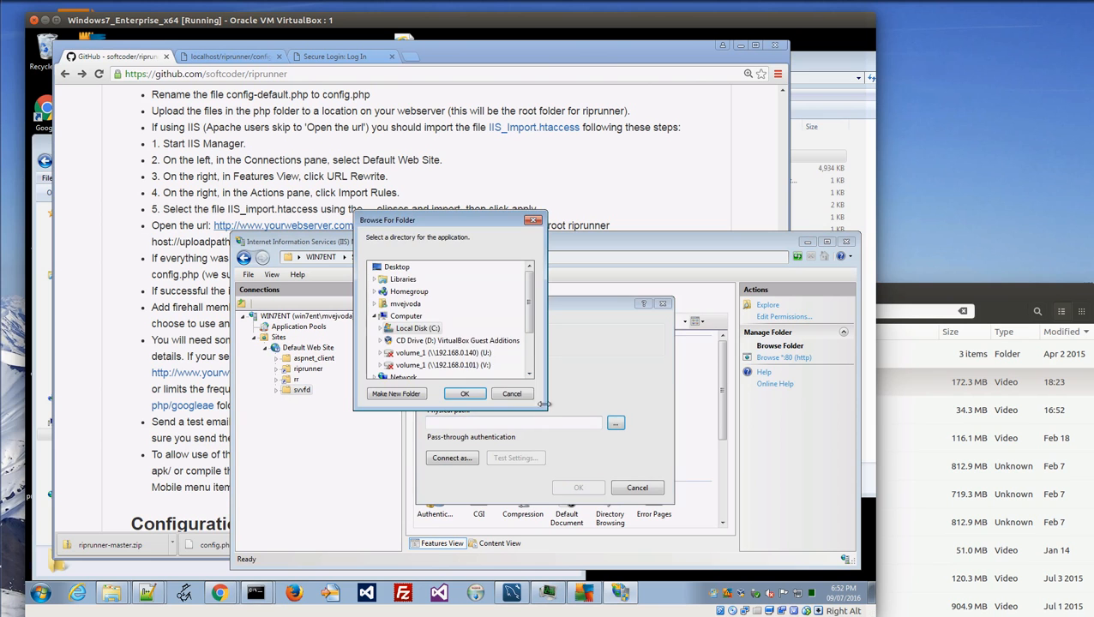
click(383, 331)
scroll(388, 329, down, 3)
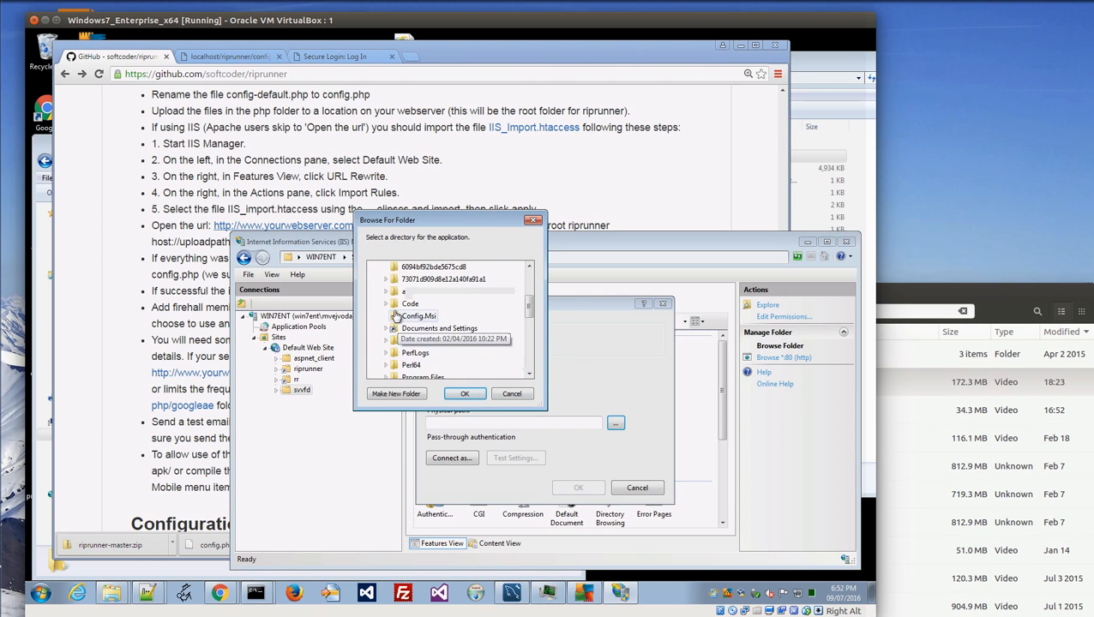
scroll(390, 324, up, 3)
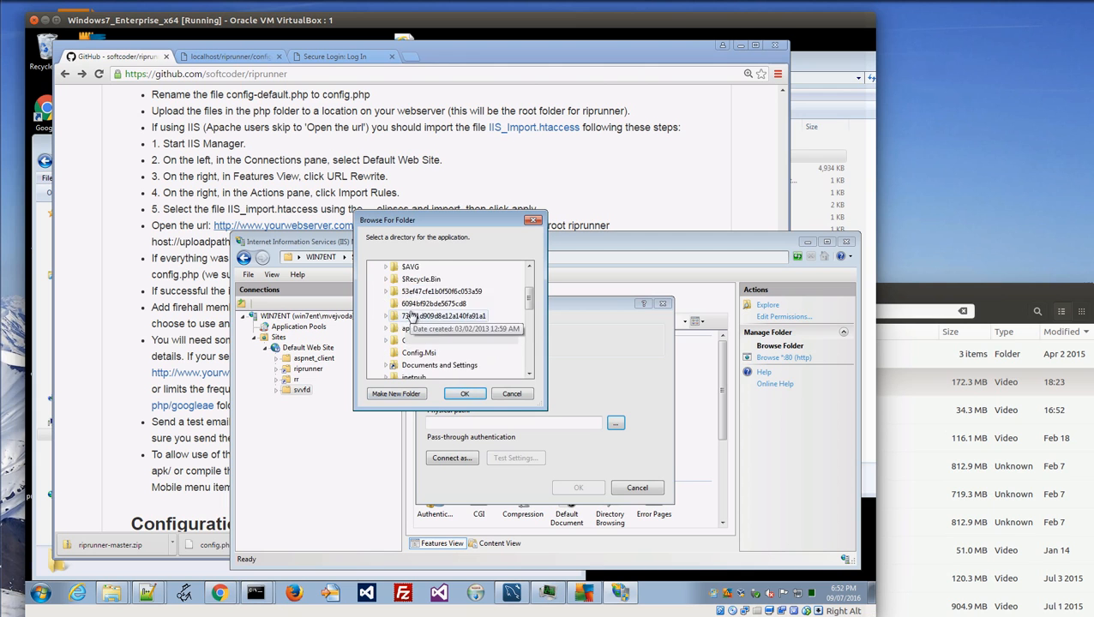
scroll(394, 343, down, 2)
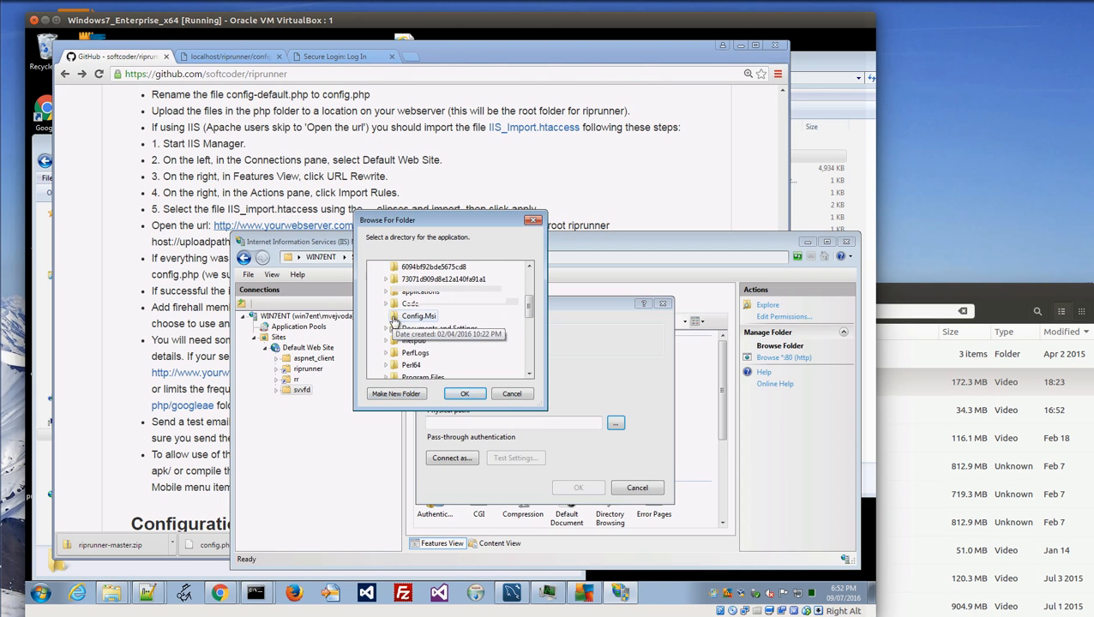
Set its physical path to C:\inetpub\wwwroot\svvfd\php and submit, dismissing the already-exists error.
click(386, 340)
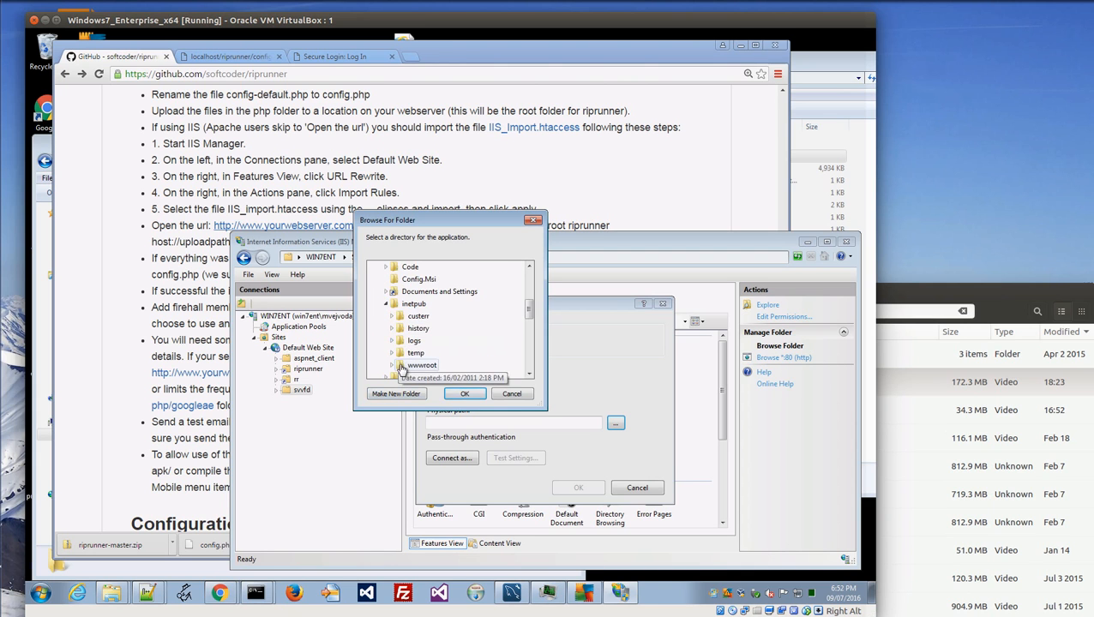
click(391, 366)
click(423, 368)
scroll(424, 360, down, 1)
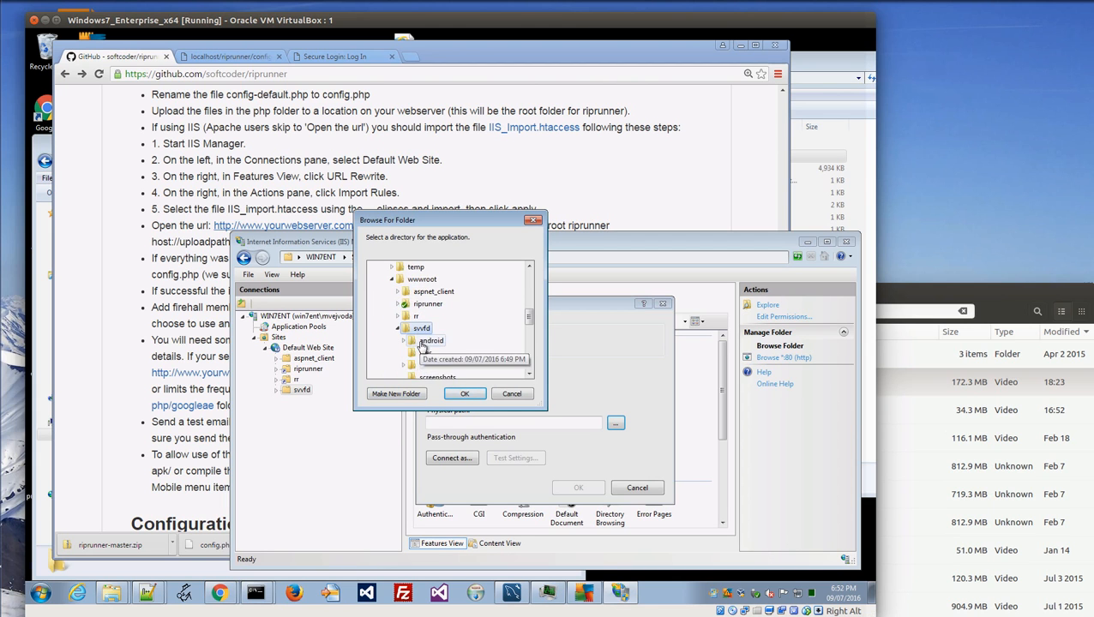
click(425, 366)
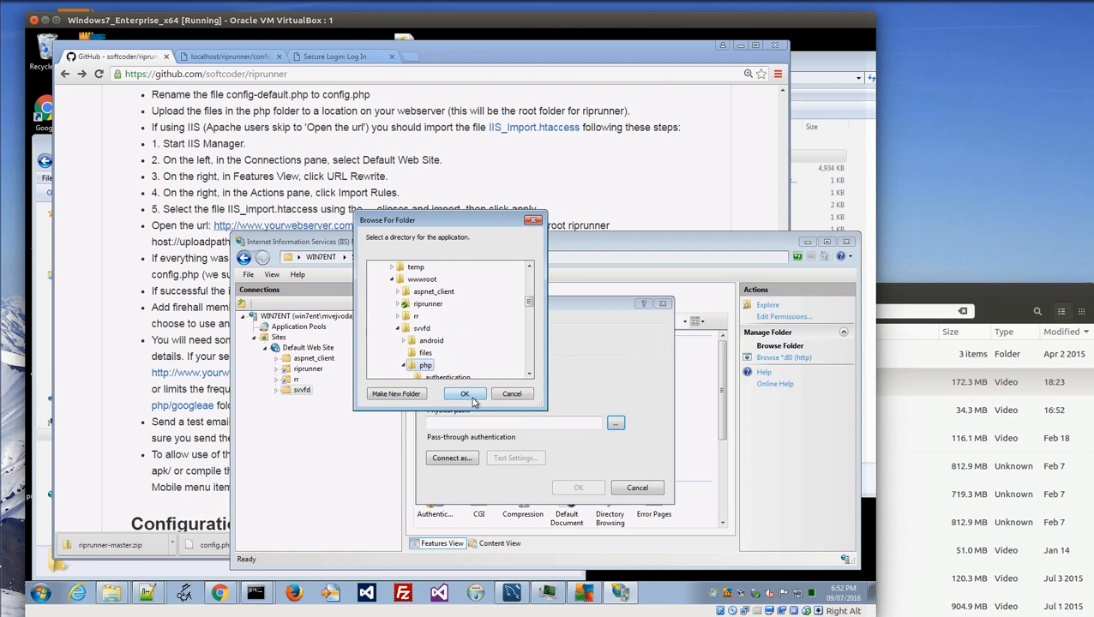
click(464, 394)
click(578, 487)
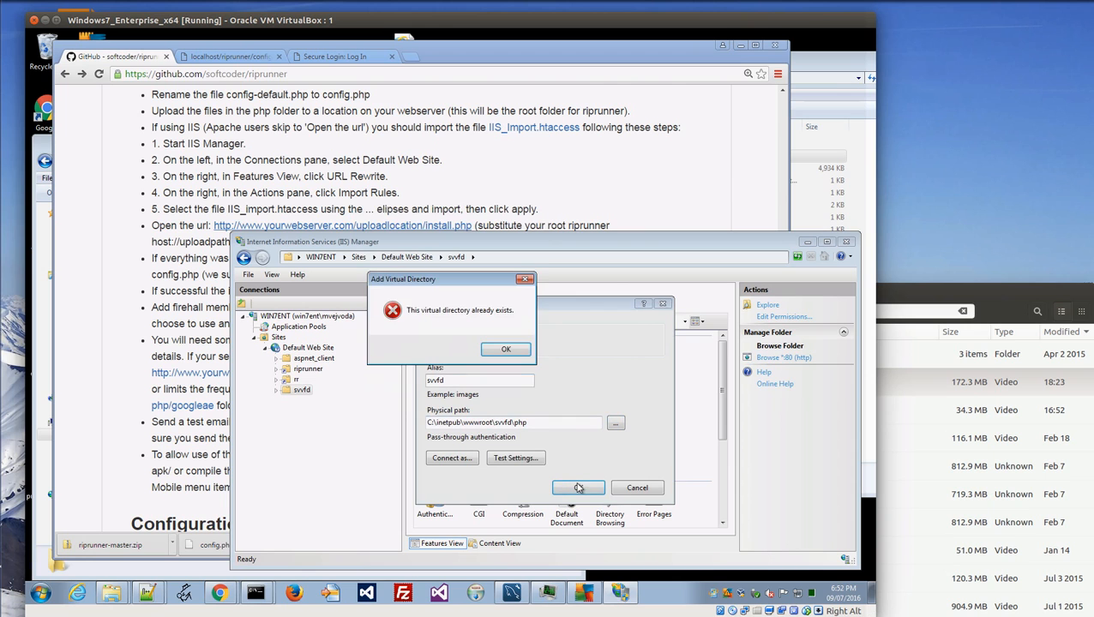
click(505, 351)
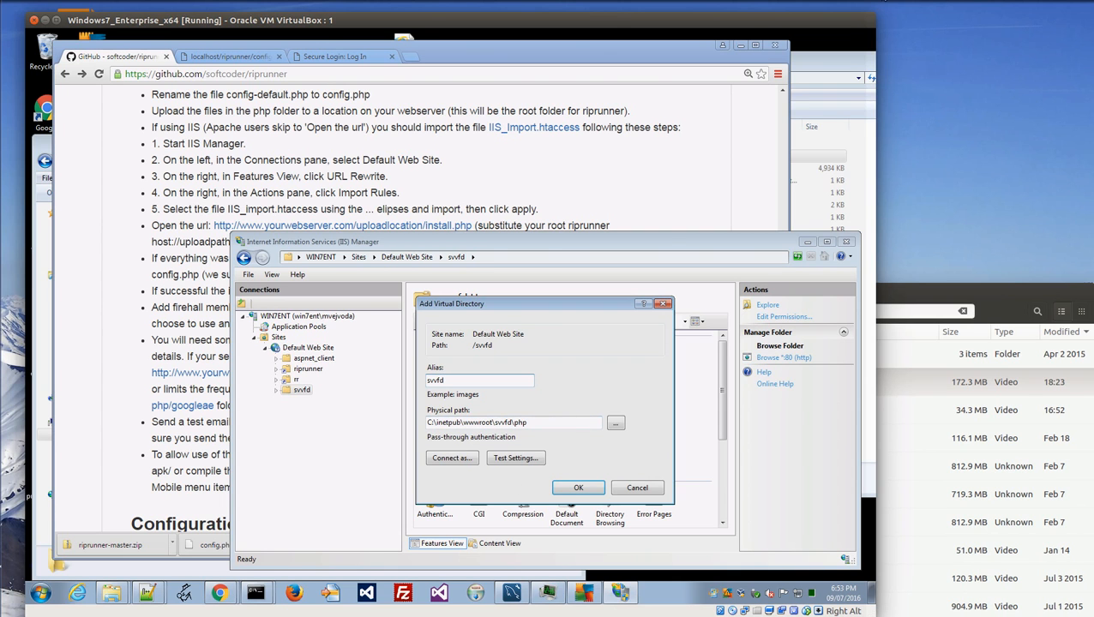
click(883, 0)
click(908, 20)
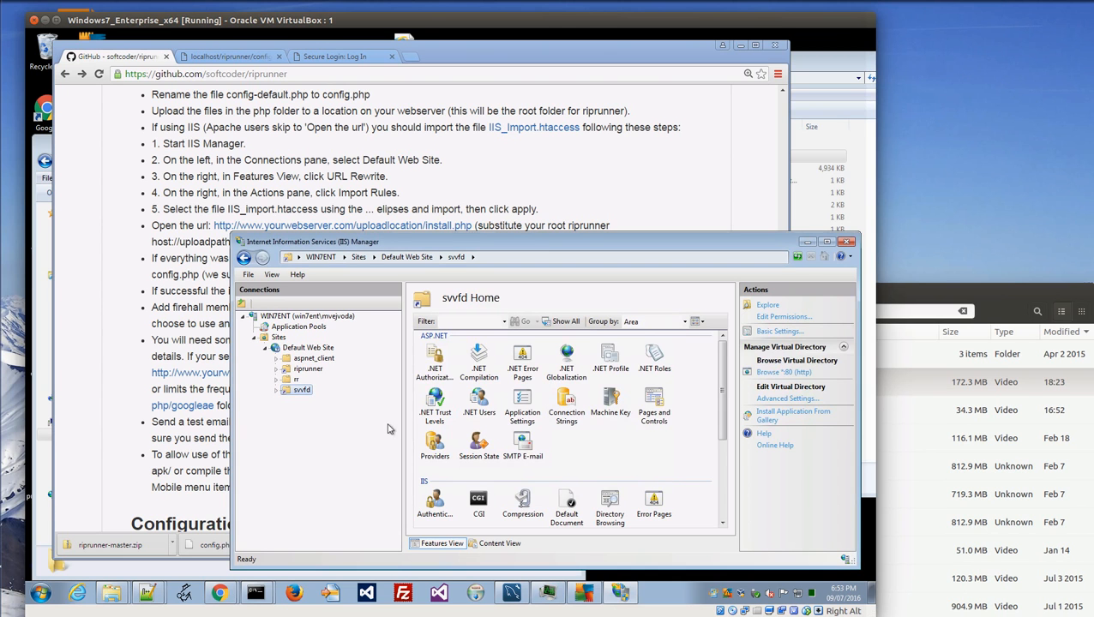
Remove the existing svvfd node from Default Web Site.
right_click(296, 396)
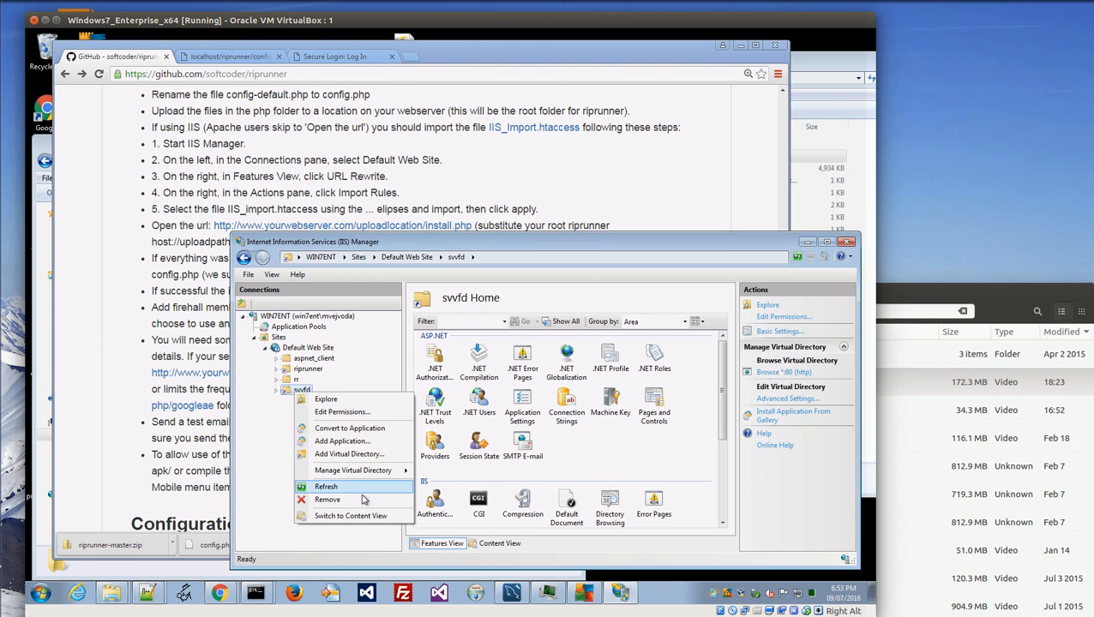
click(328, 499)
click(440, 350)
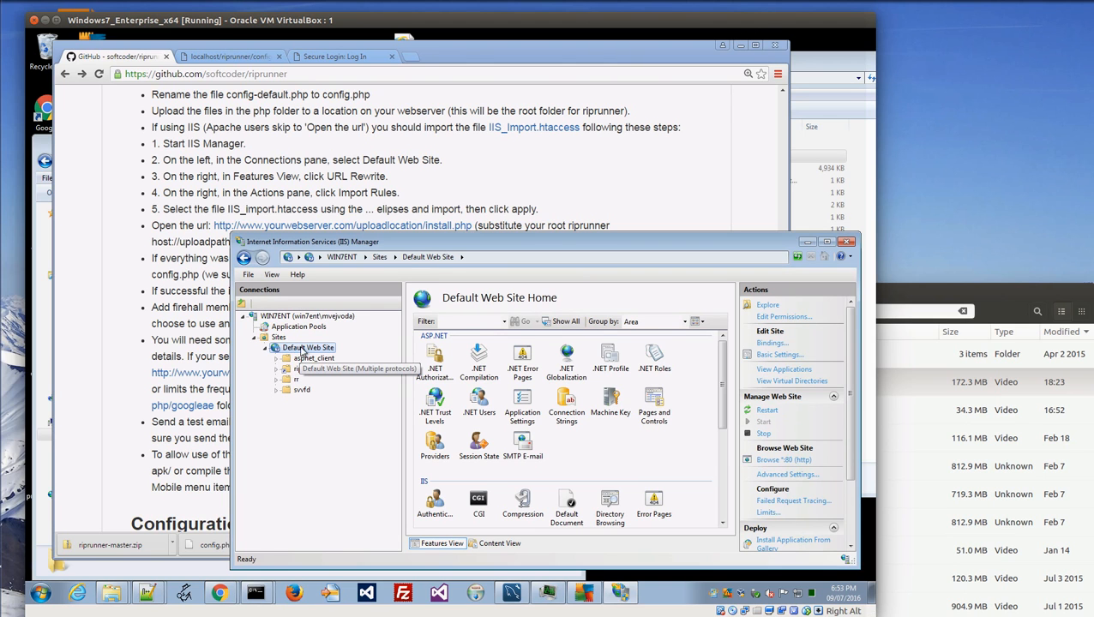
Add virtual directory svvfd to Default Web Site pointing to C:\inetpub\wwwroot\svvfd\php.
right_click(302, 351)
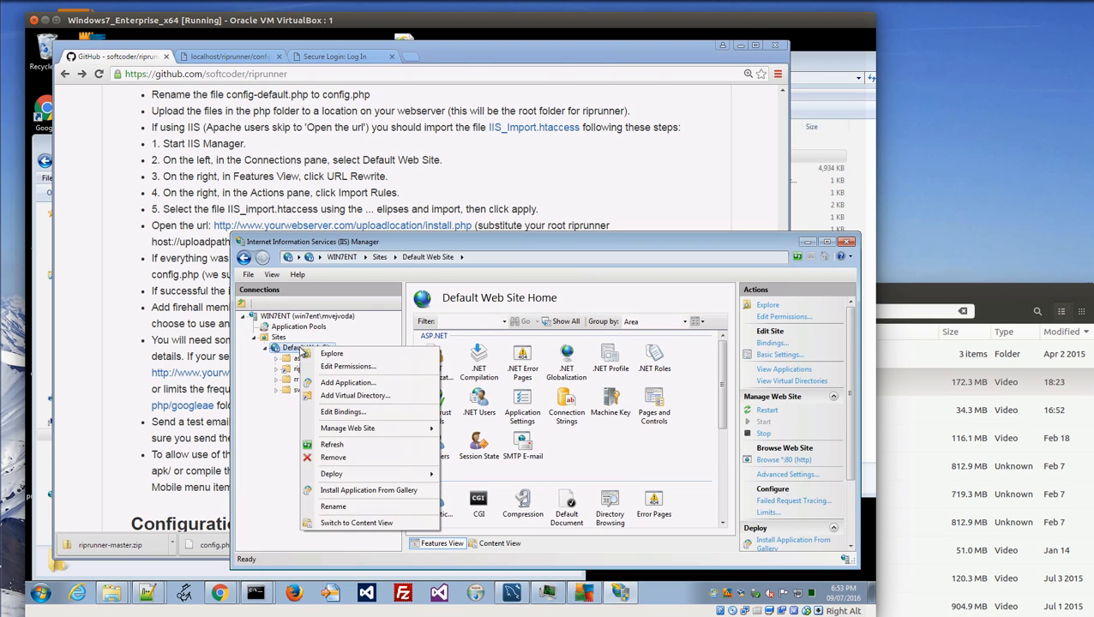
click(367, 395)
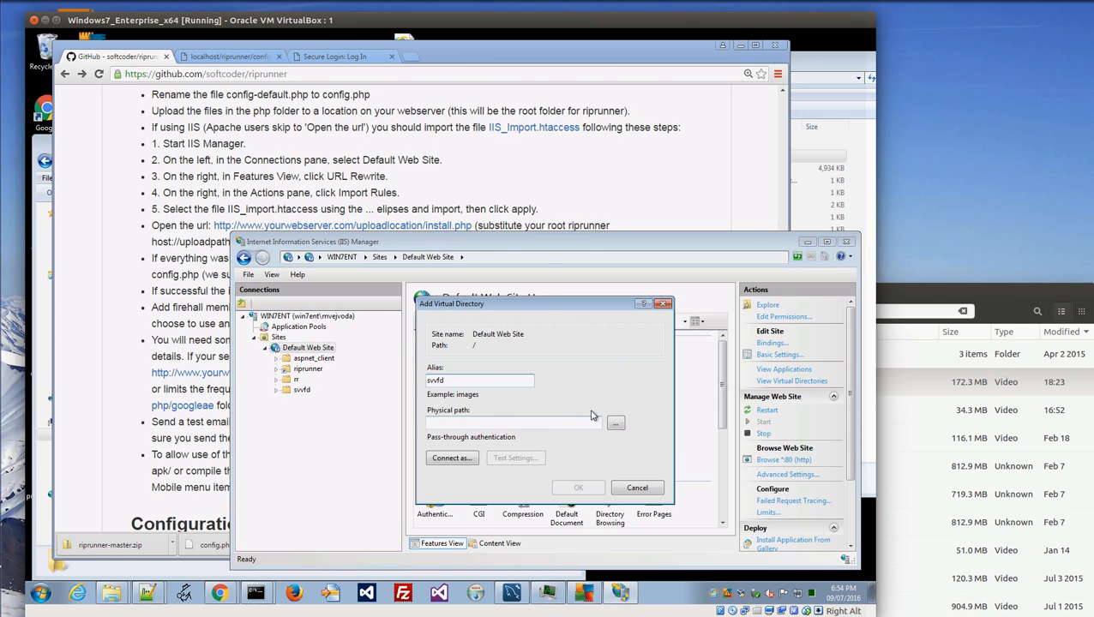
click(615, 422)
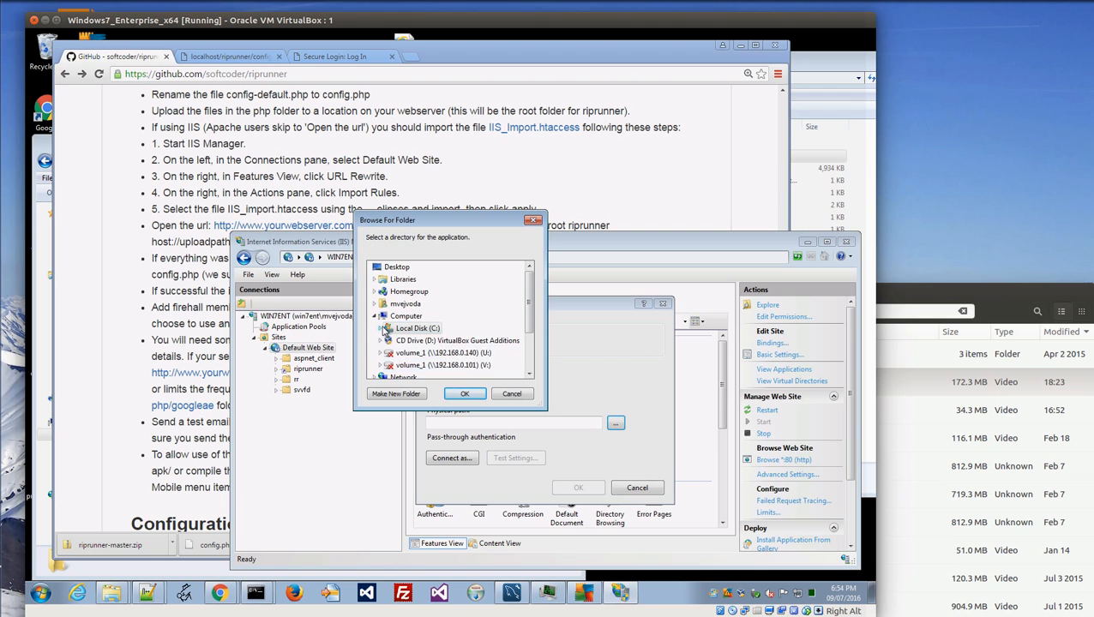
click(382, 331)
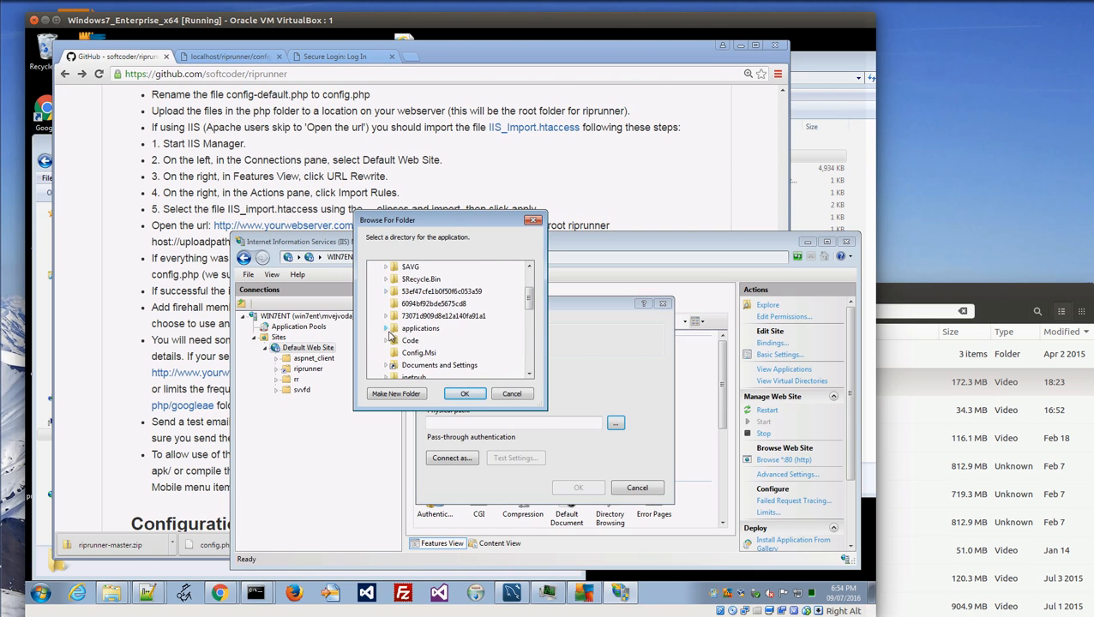
click(387, 341)
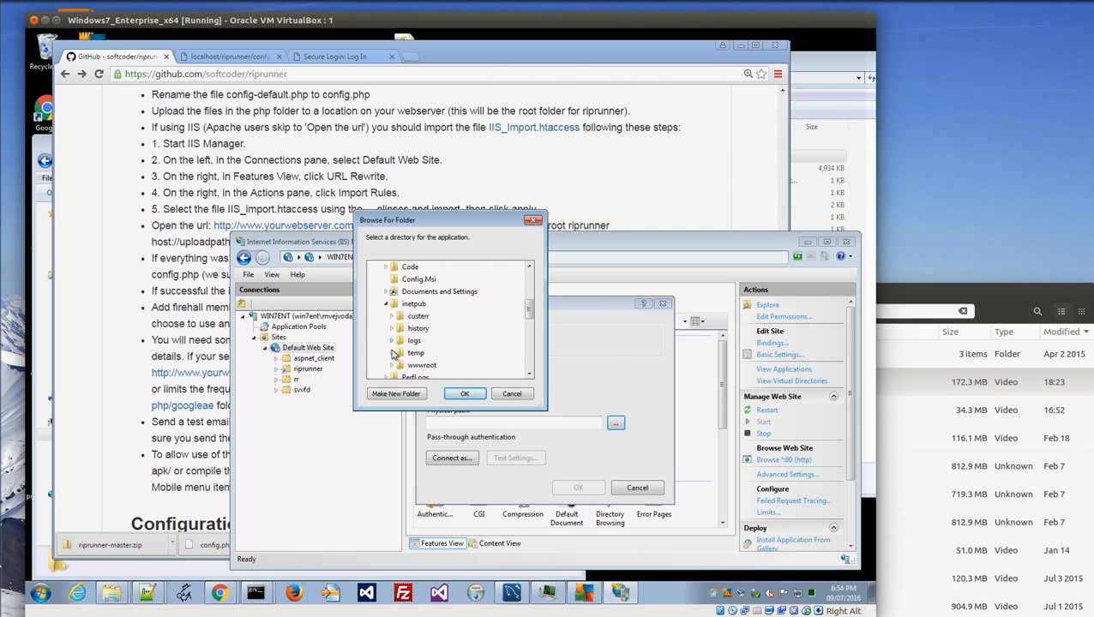
click(397, 365)
click(399, 366)
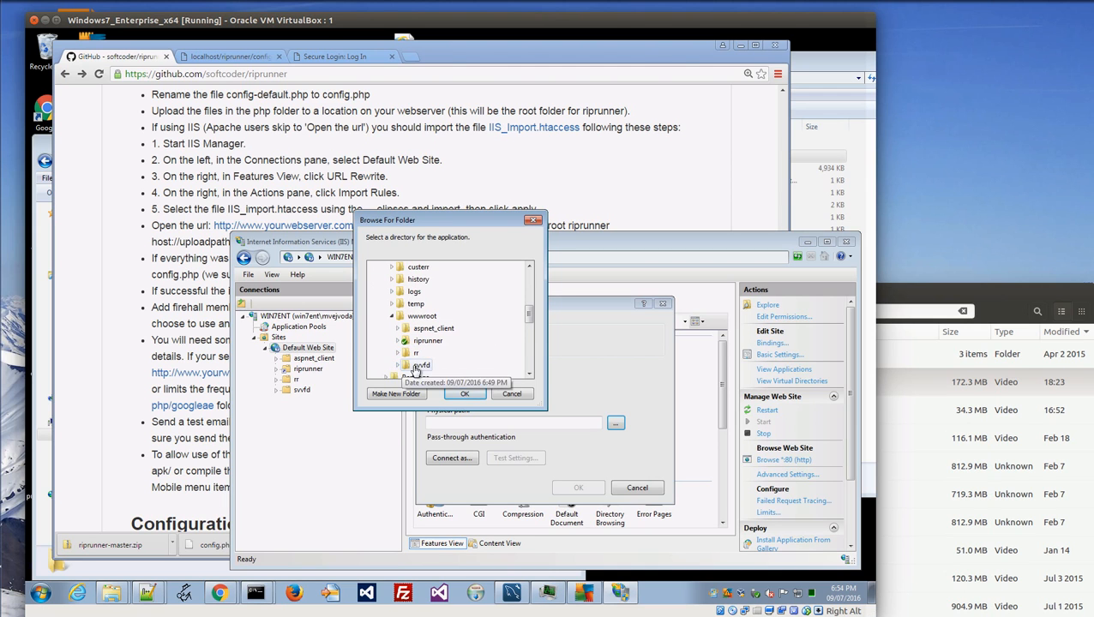
click(428, 365)
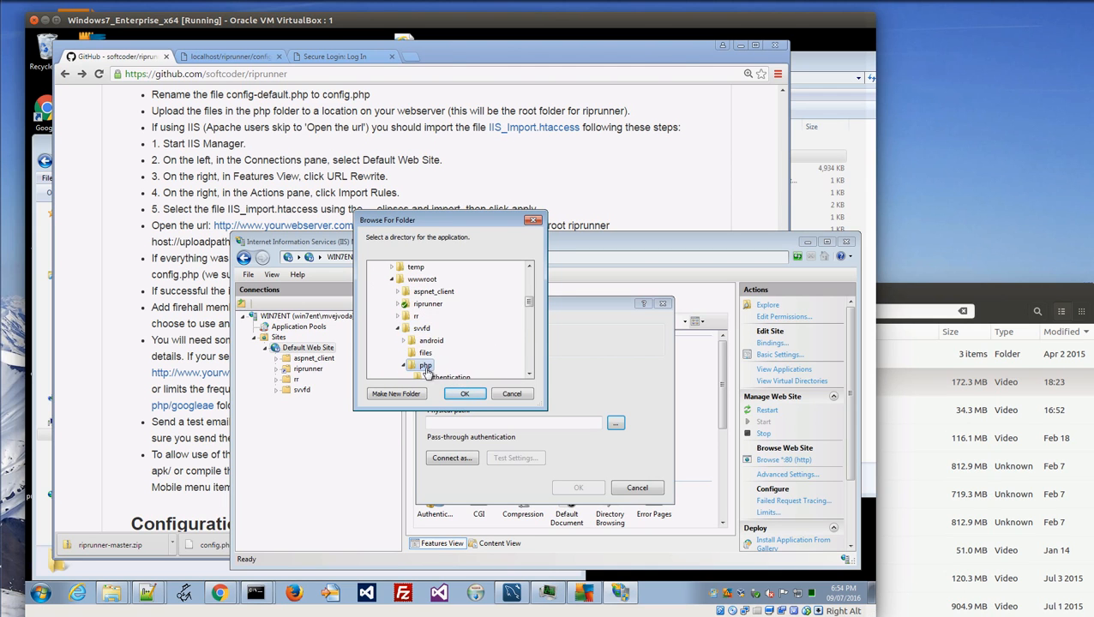
click(461, 394)
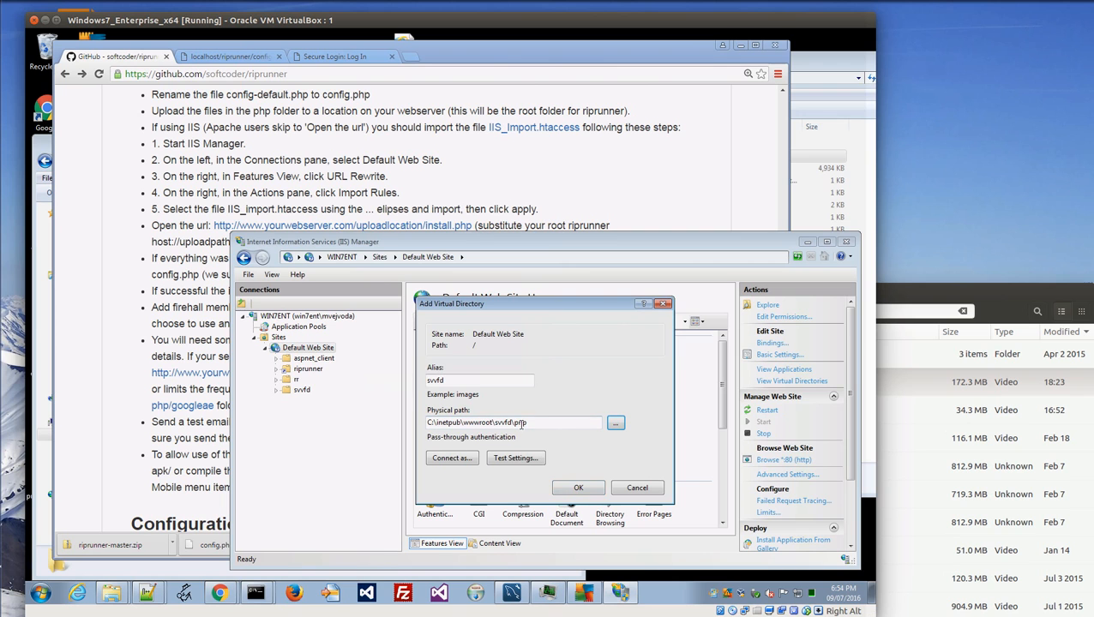
click(576, 488)
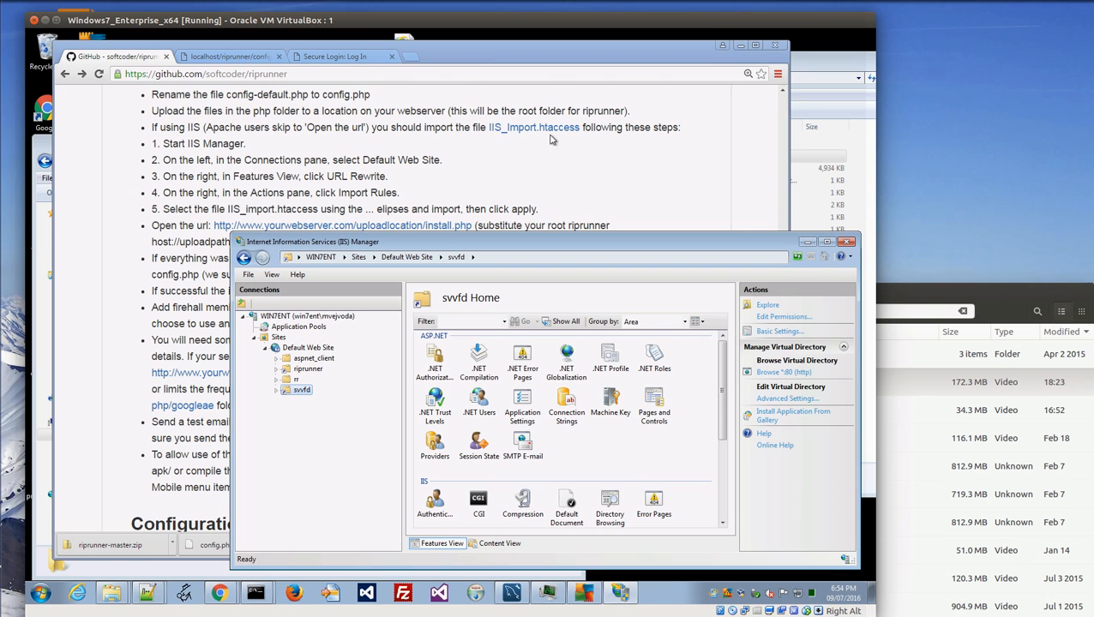
Open the URL Rewrite feature for svvfd.
click(606, 458)
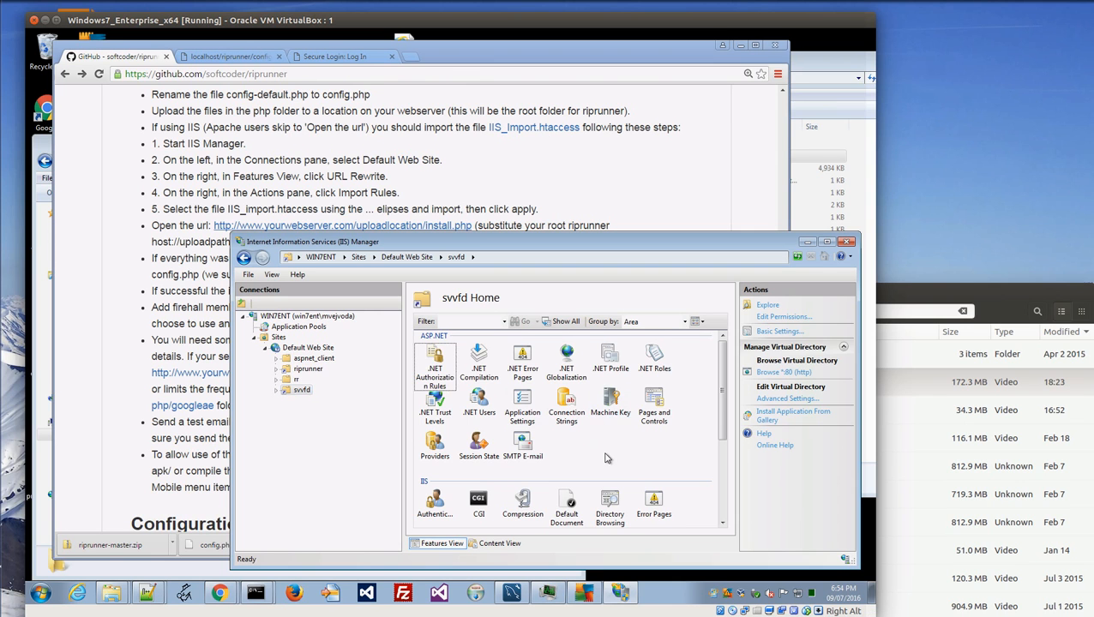
scroll(606, 458, down, 1)
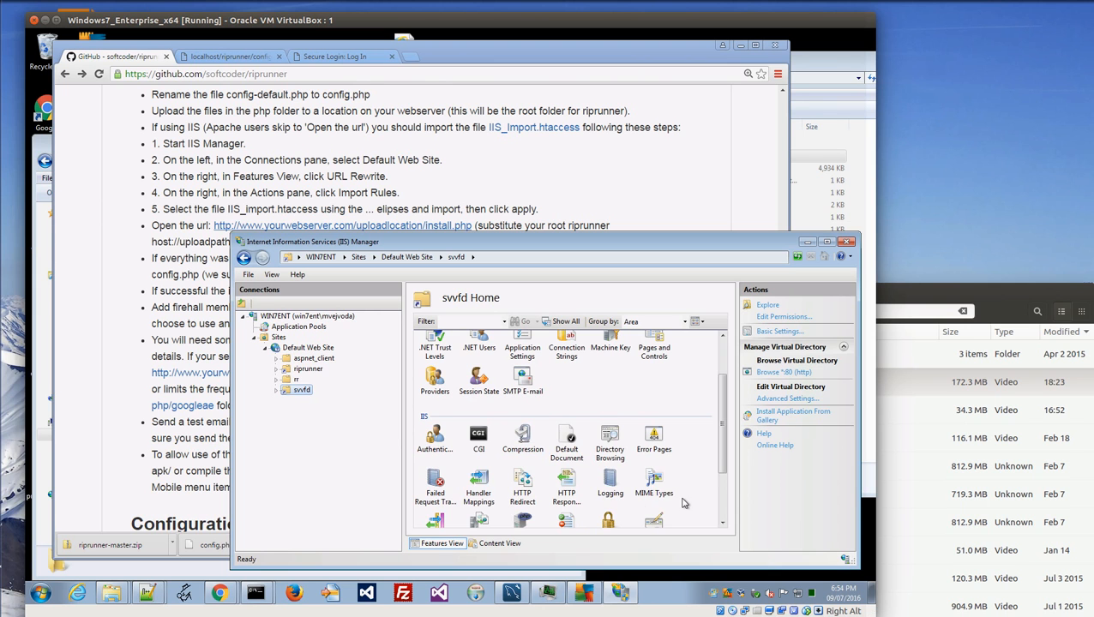
scroll(722, 463, down, 1)
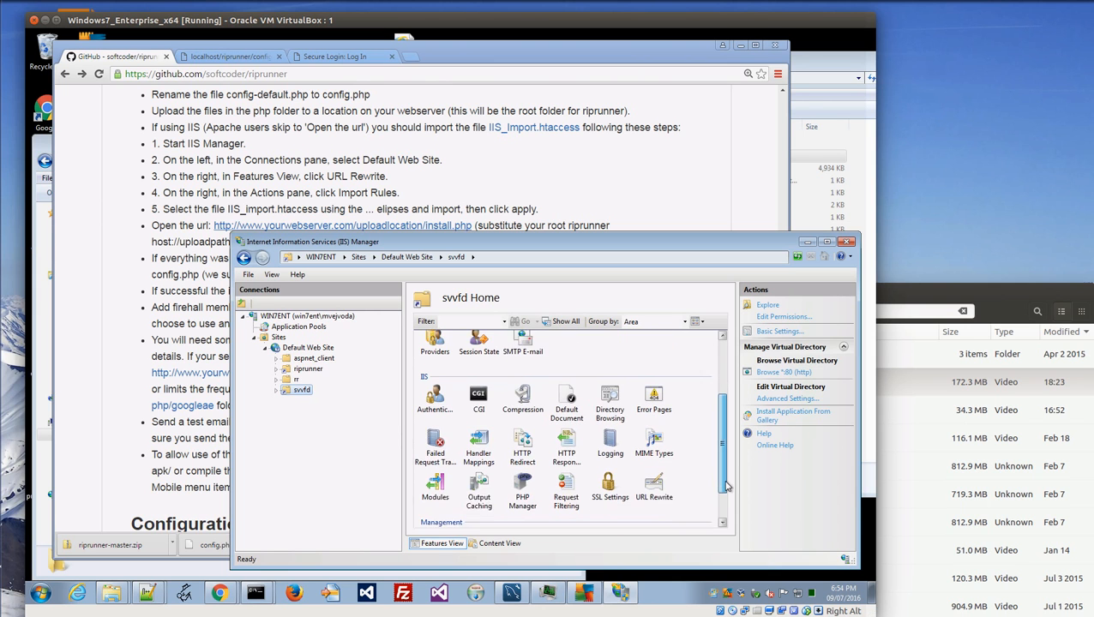
click(654, 480)
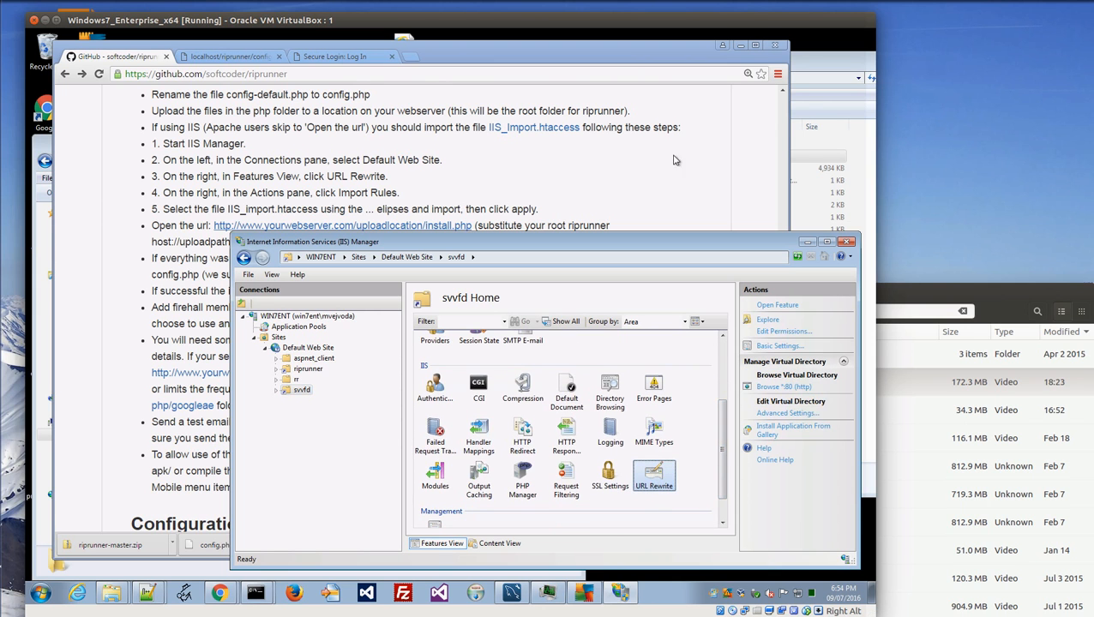
click(793, 306)
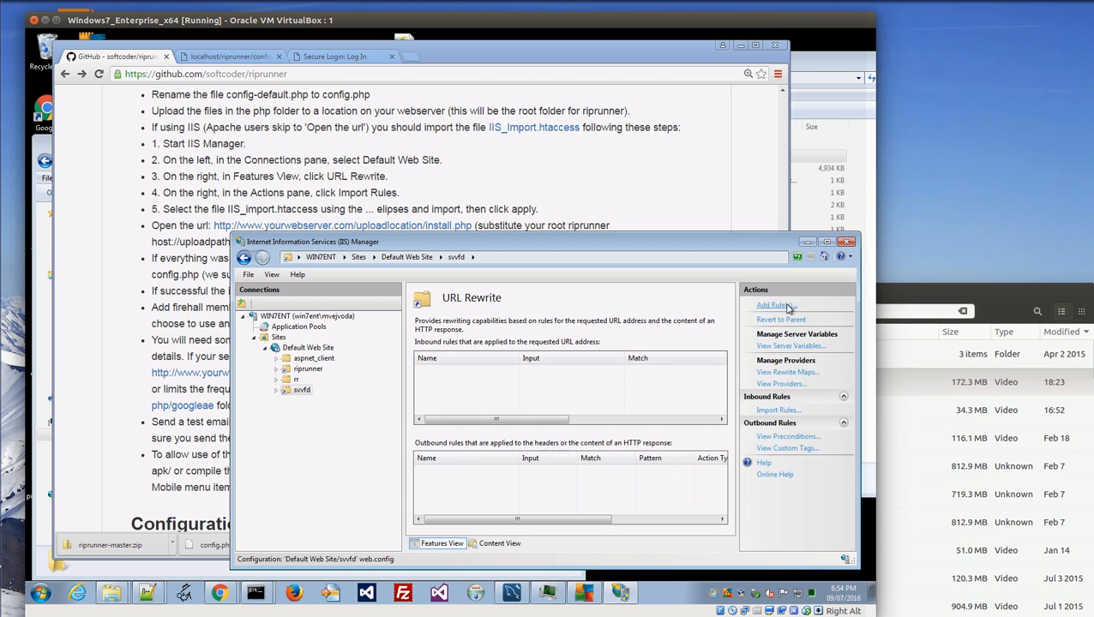
Import rewrite rules from wwwroot\svvfd\php\IIS_Import.htaccess and apply them.
click(777, 410)
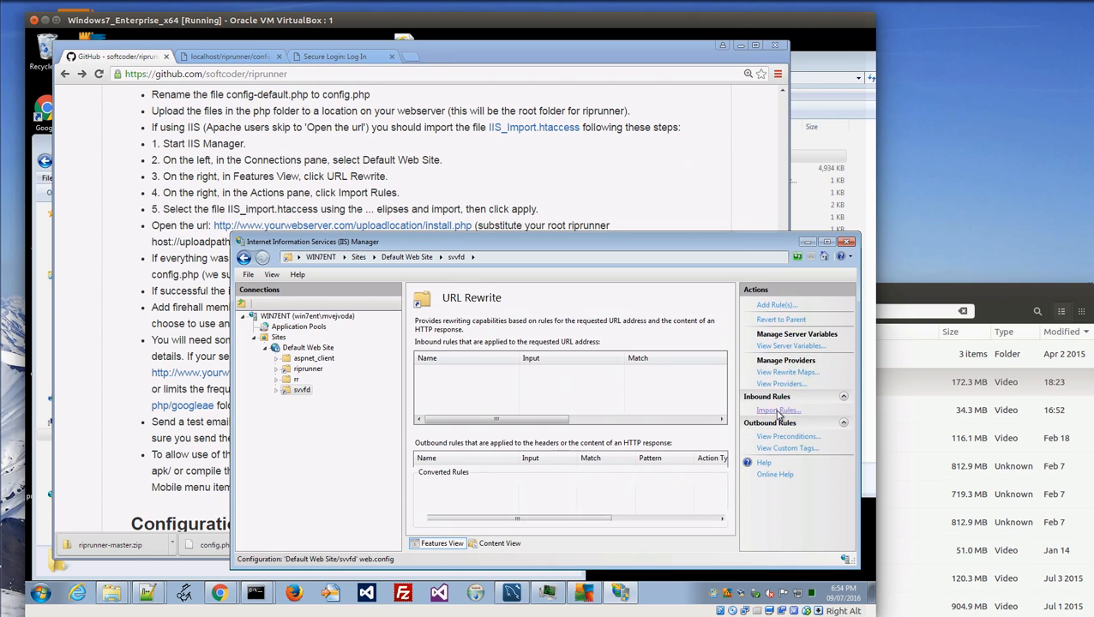
click(712, 340)
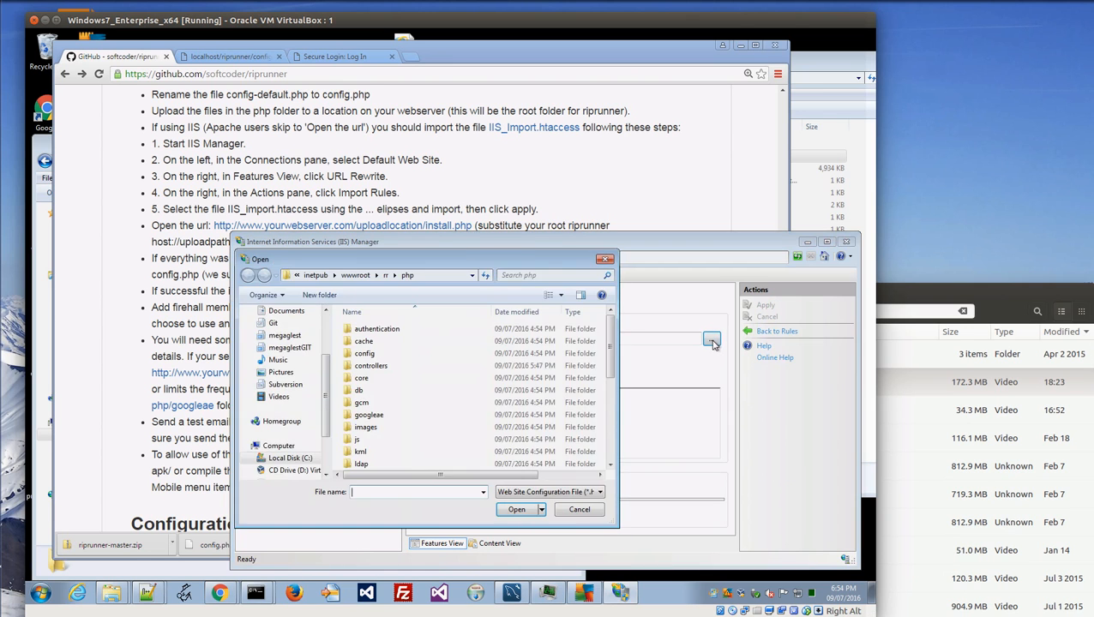
click(356, 275)
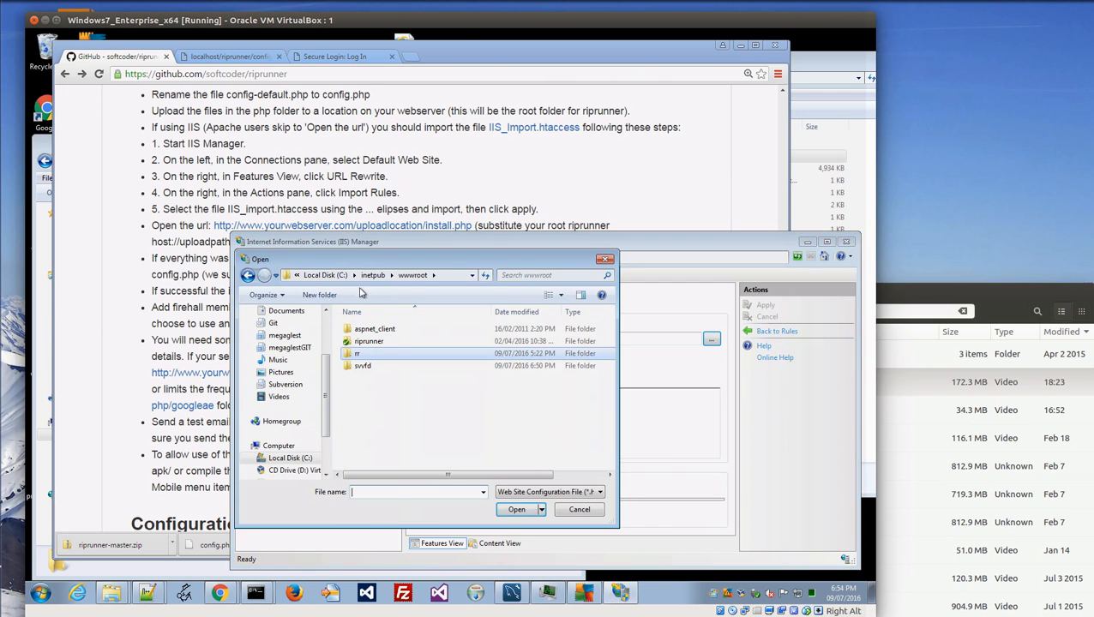
double_click(361, 367)
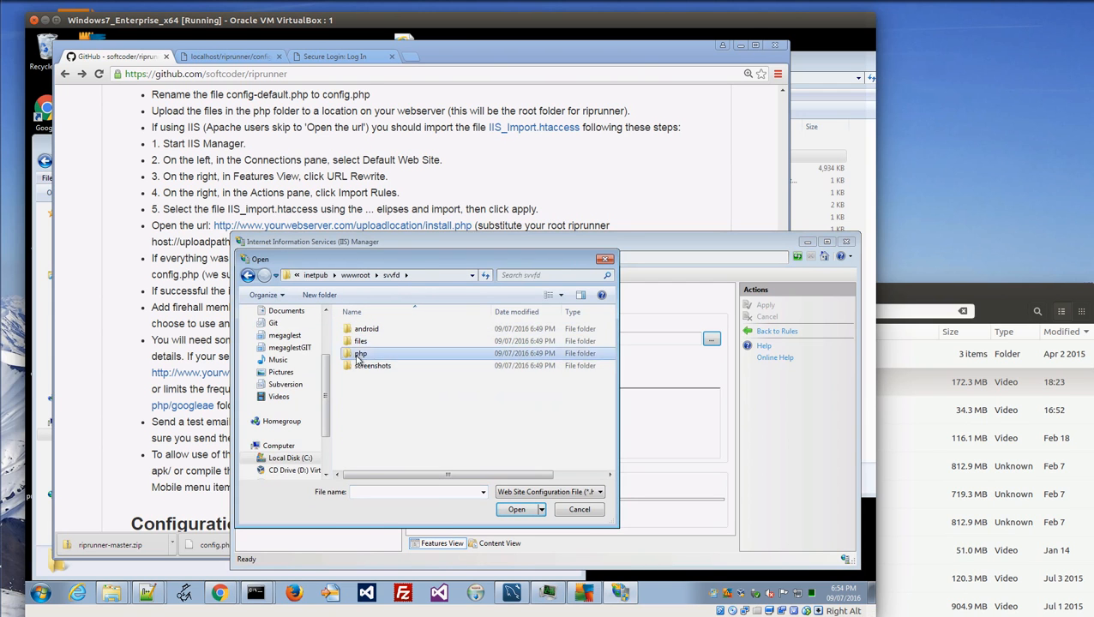
double_click(361, 354)
scroll(380, 383, down, 5)
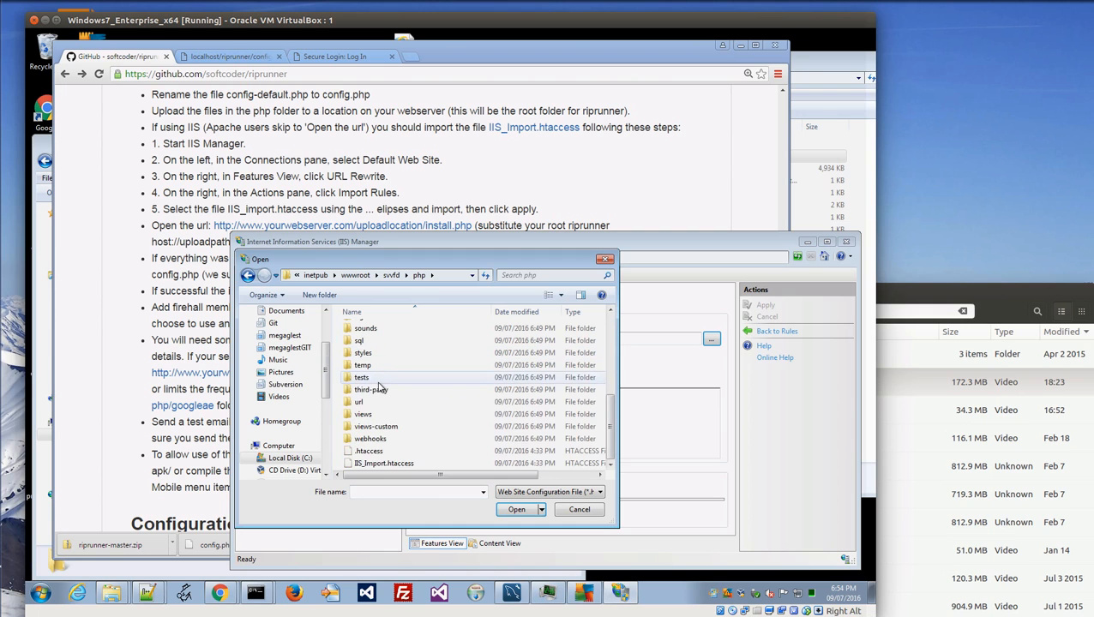
click(384, 464)
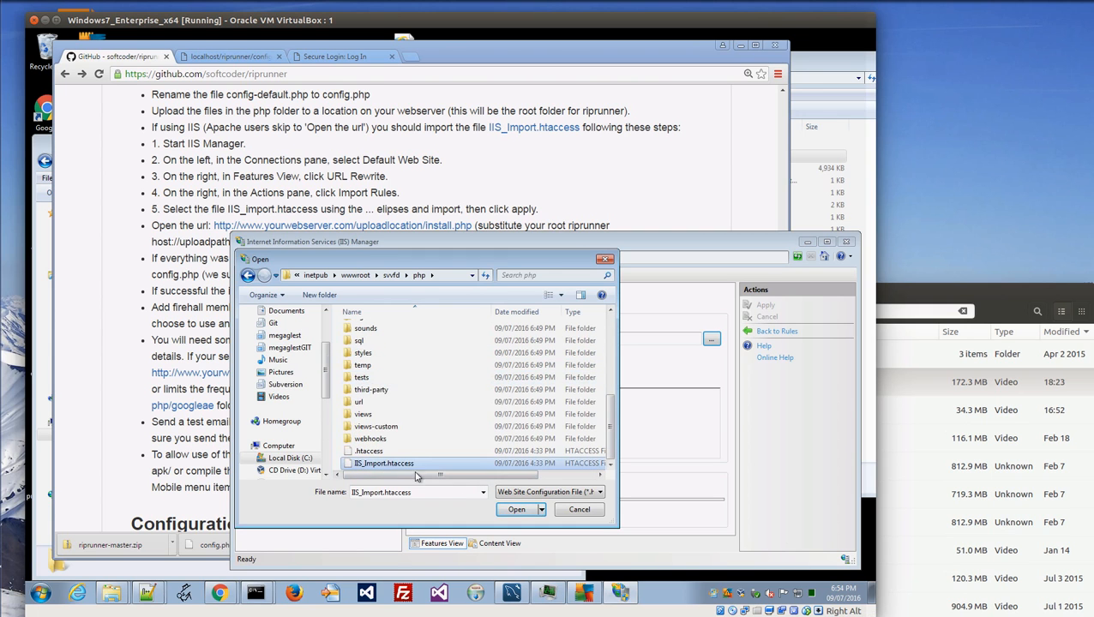
click(517, 509)
click(455, 358)
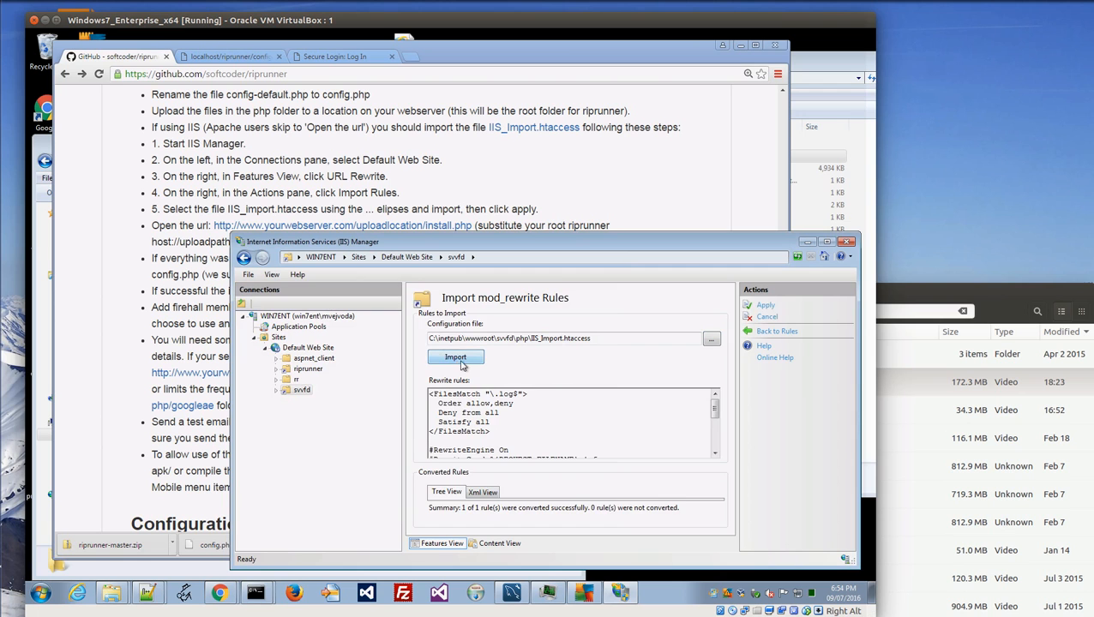
click(765, 305)
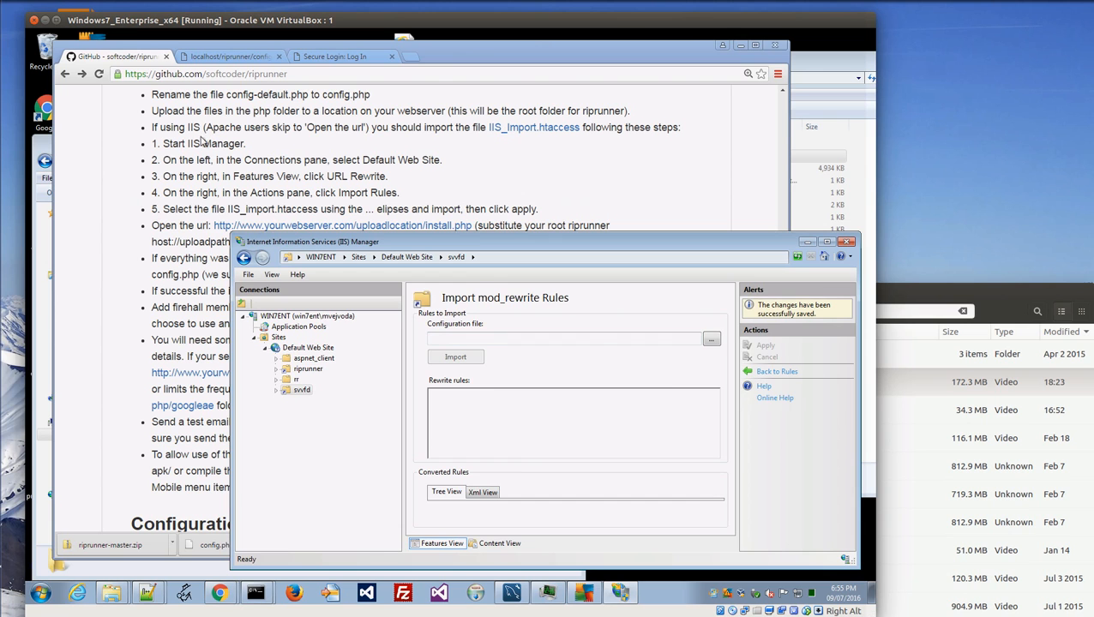
click(171, 208)
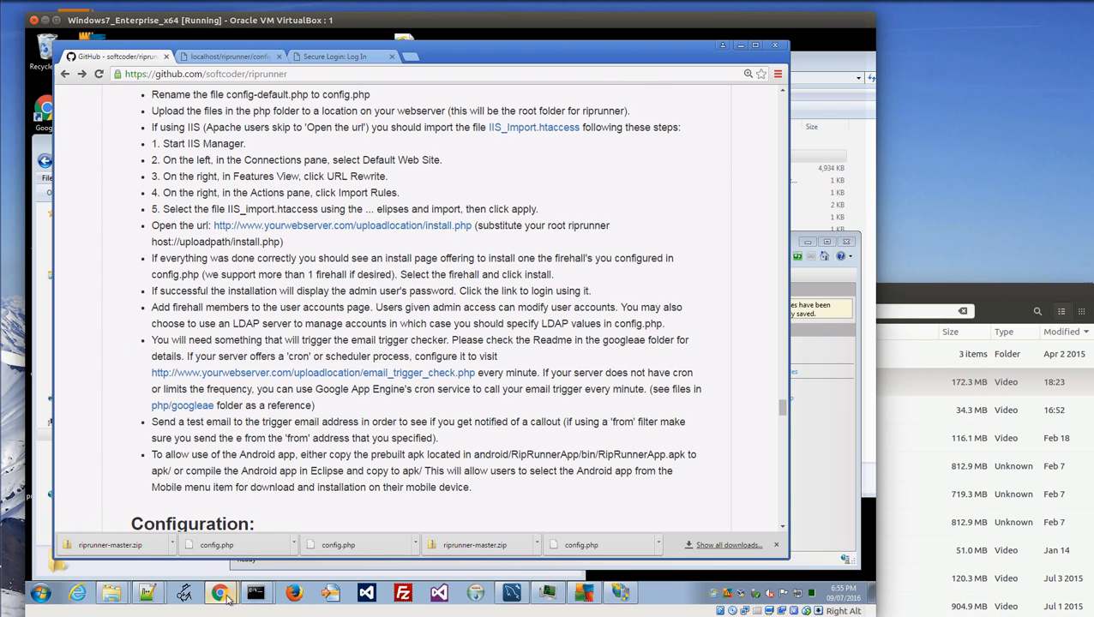
Open a new Chrome tab placed next to the GitHub README.
click(412, 59)
drag(412, 58, 196, 60)
click(87, 57)
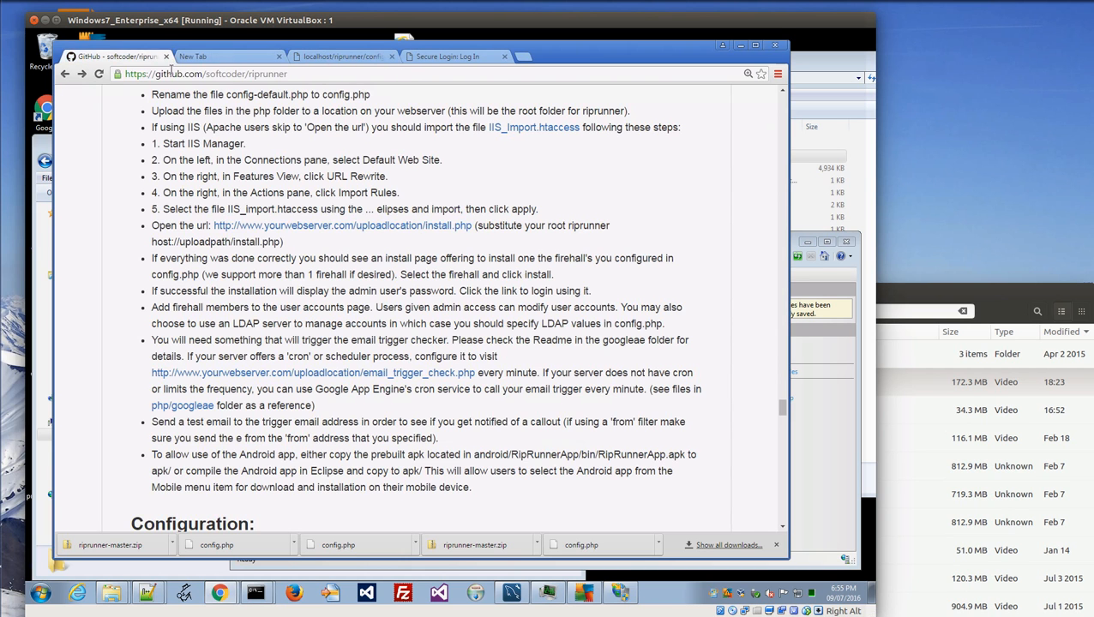
click(193, 58)
Load localhost/svvfd/install.php, which reports that config.php does not exist.
click(193, 73)
text(localhost/riprunner/install.php)
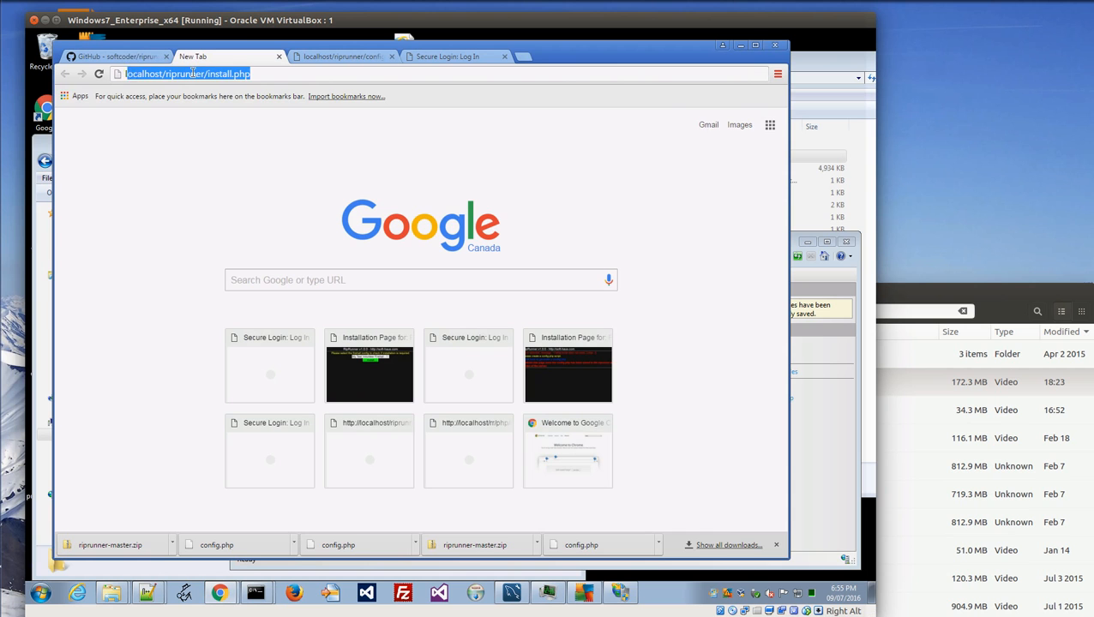
key(End)
key(ctrl+shift+Left)
key(ctrl+shift+Left)
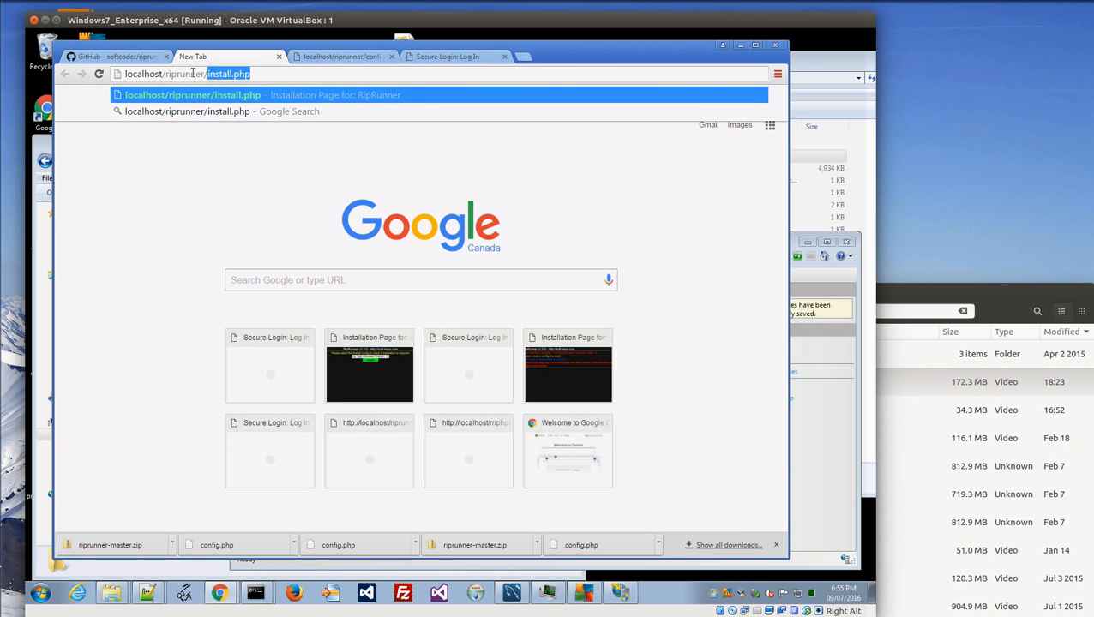
text(svvfd)
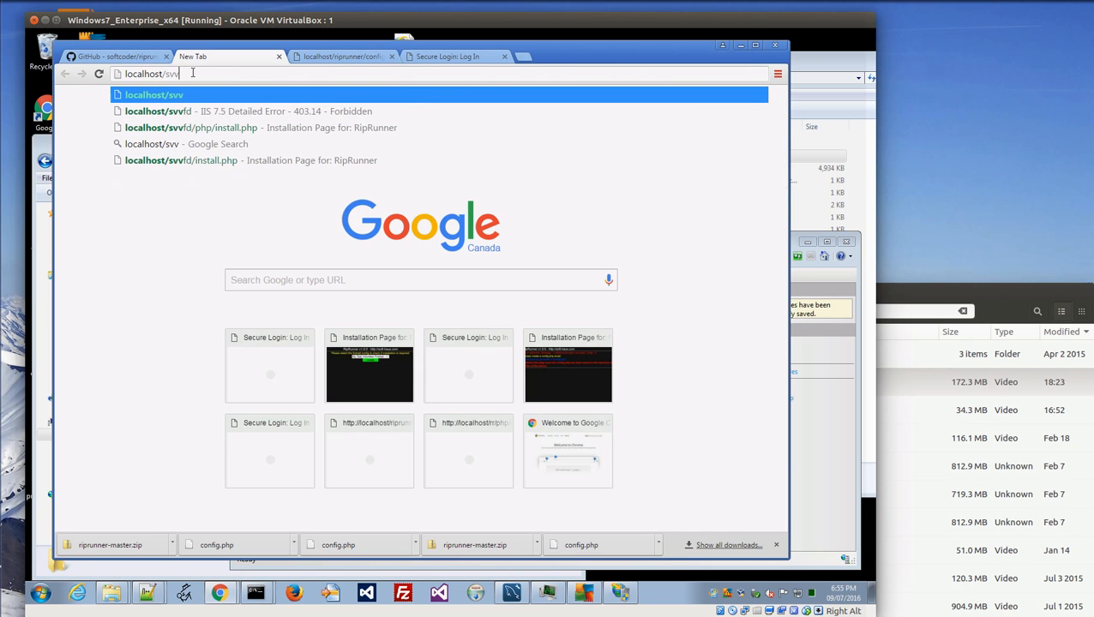
text(/)
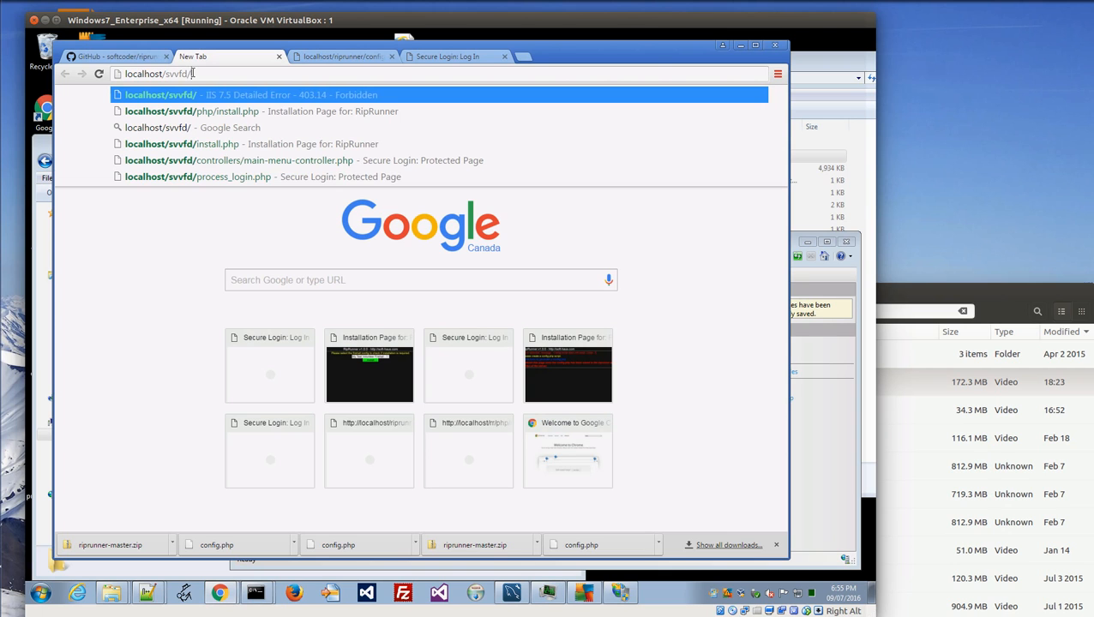
text(install.php)
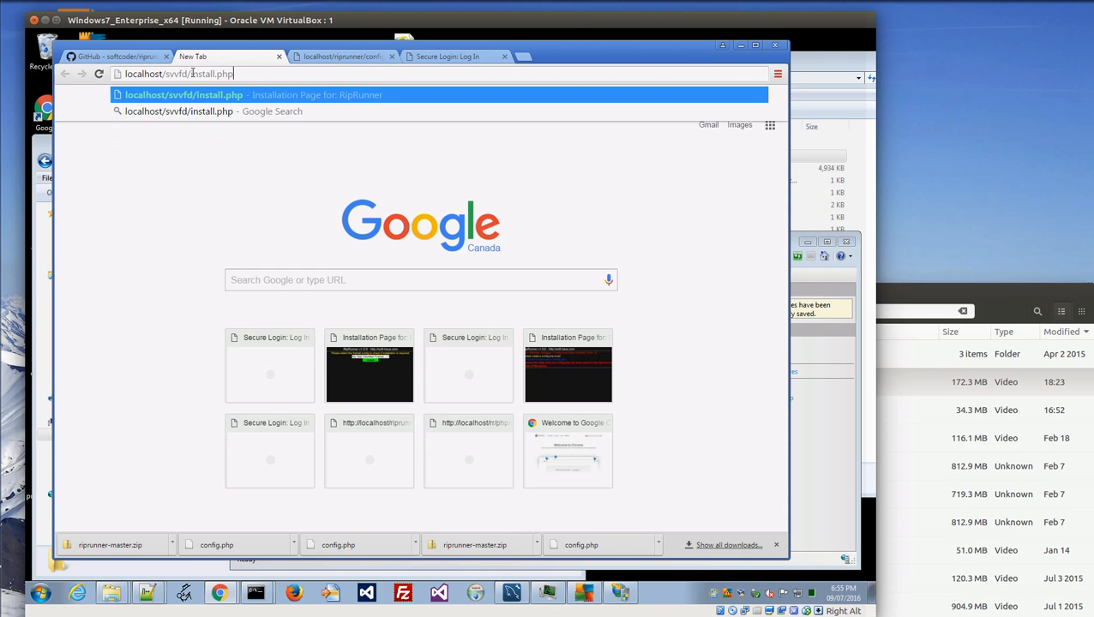
key(Return)
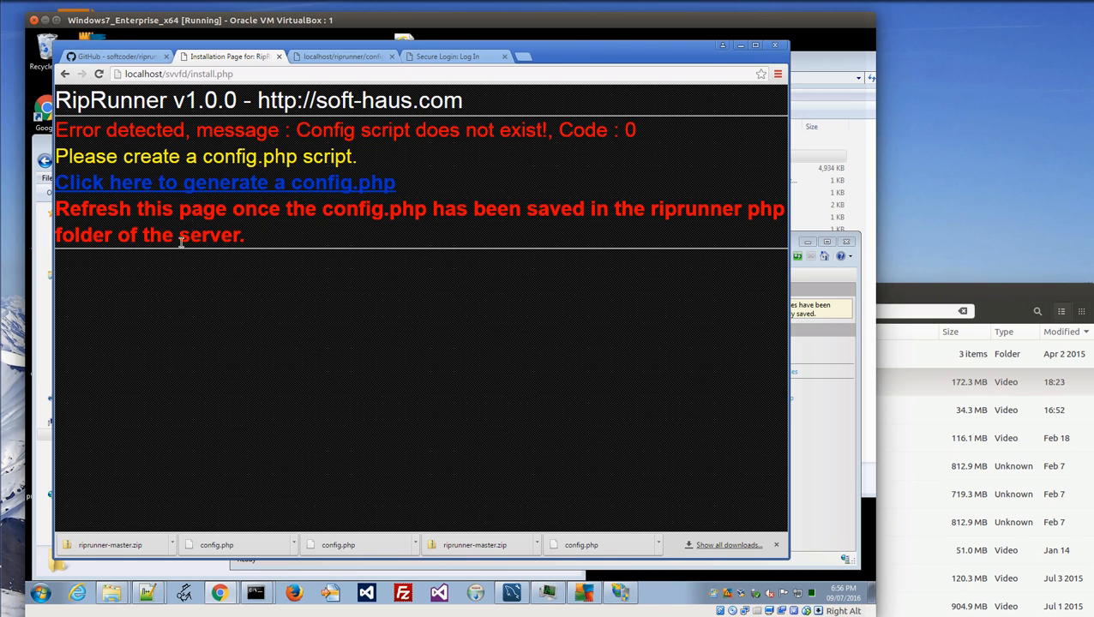
Open the config.php generator form and look over its fields.
click(203, 185)
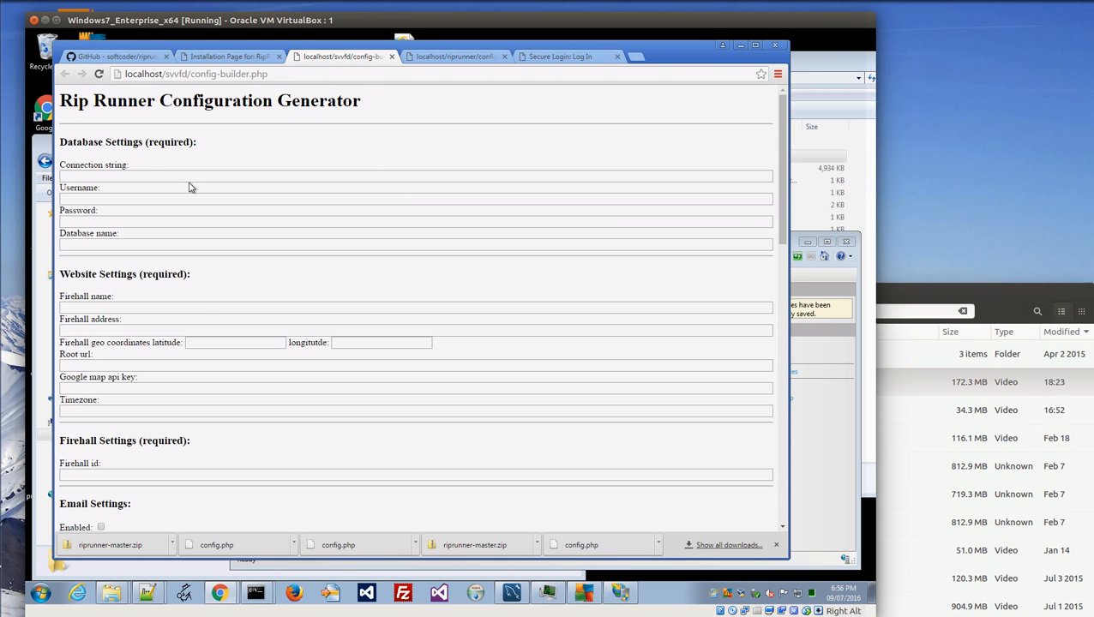
scroll(229, 177, down, 5)
scroll(230, 176, down, 5)
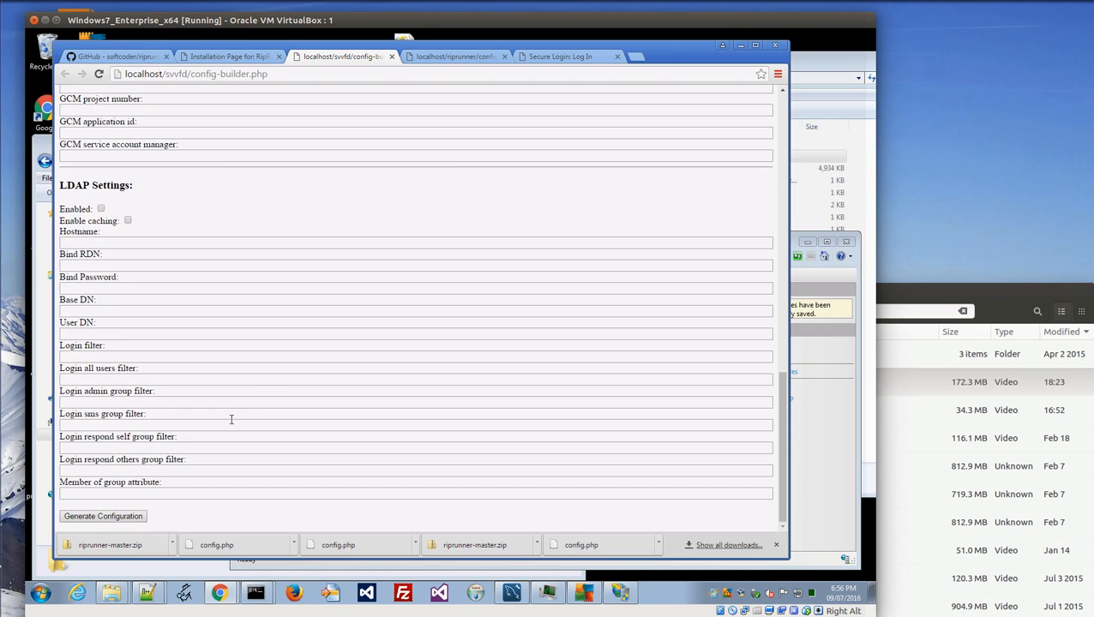
scroll(223, 419, up, 10)
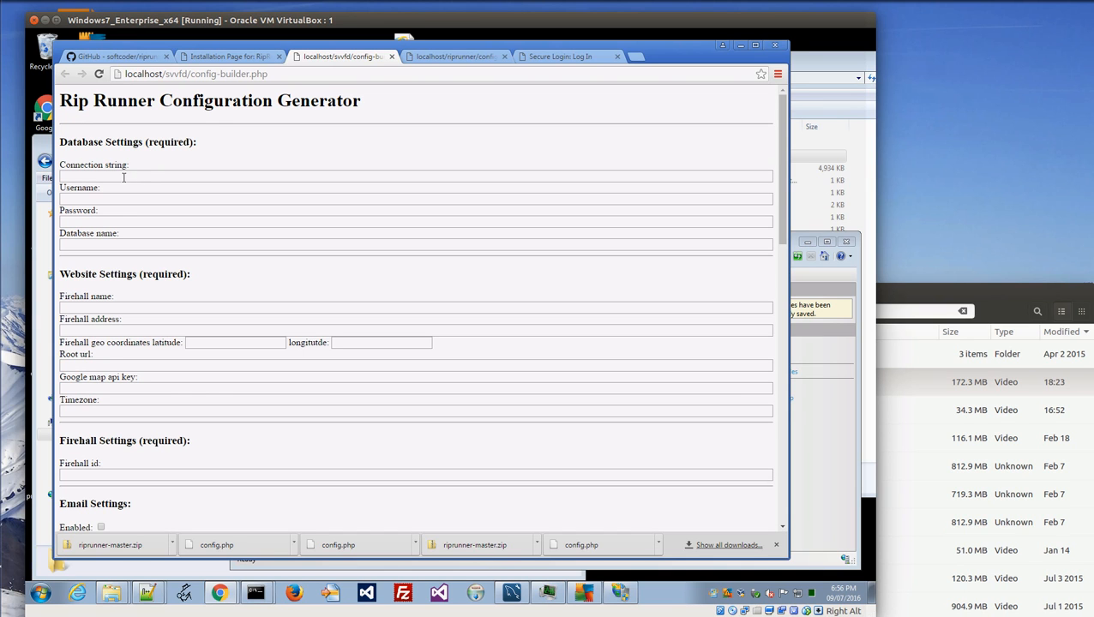
Fill the svvfd connection string, saved database username and password, and database name svvfd.
click(110, 177)
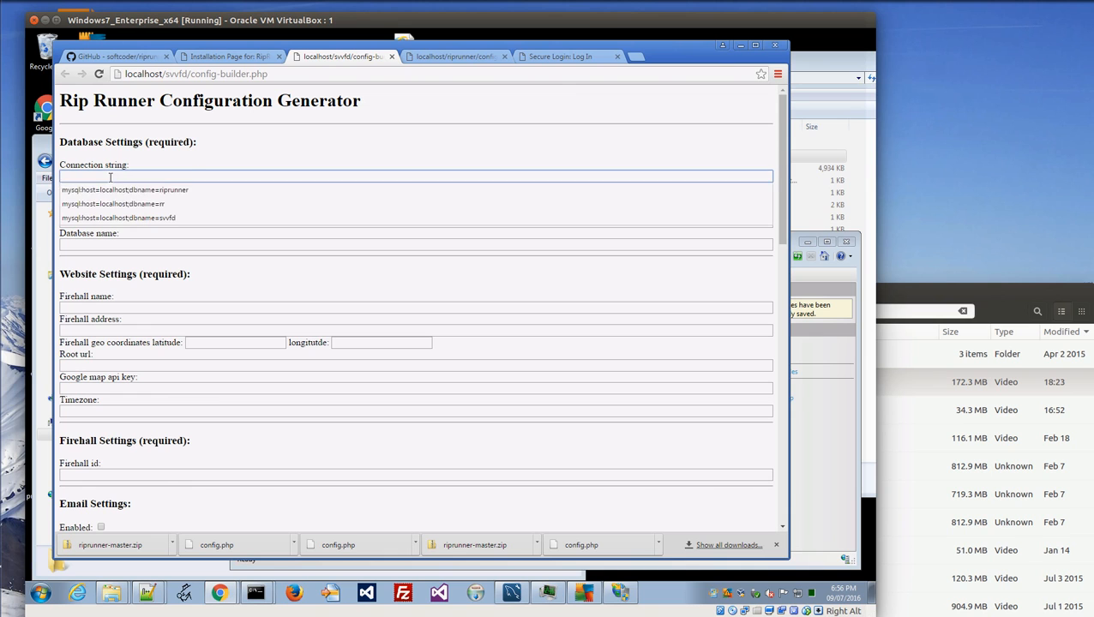
click(172, 217)
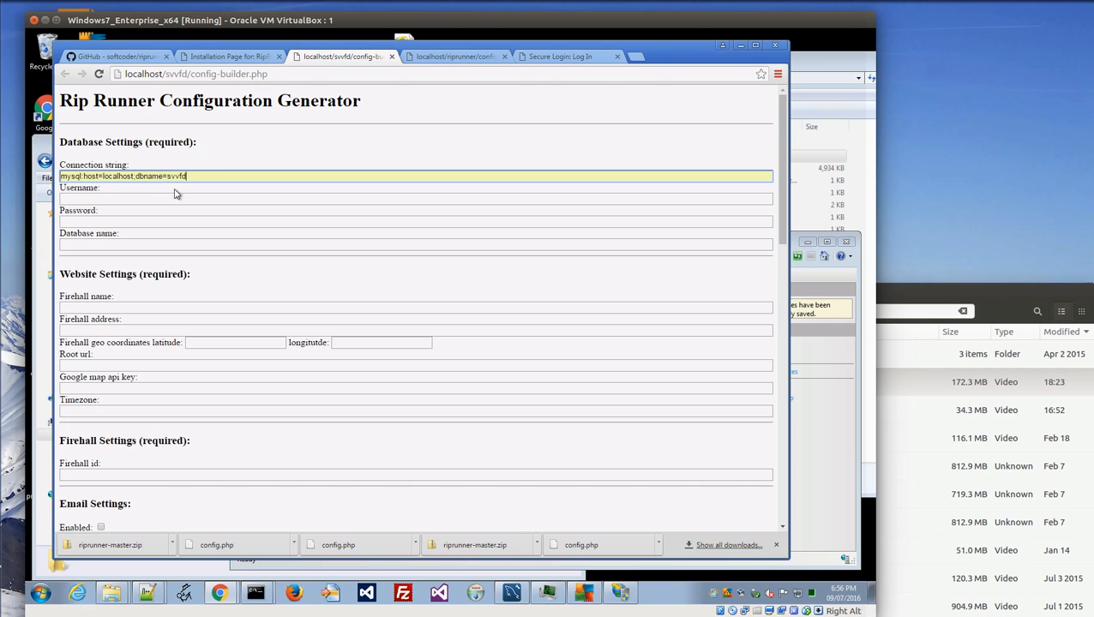
click(136, 198)
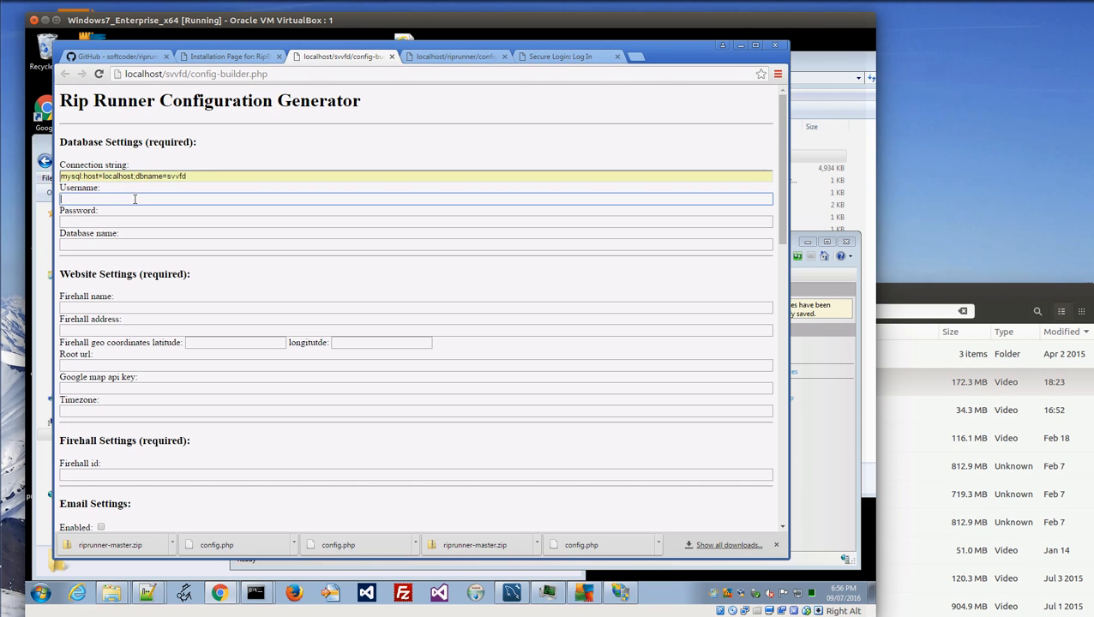
click(135, 215)
click(104, 222)
click(100, 239)
click(98, 243)
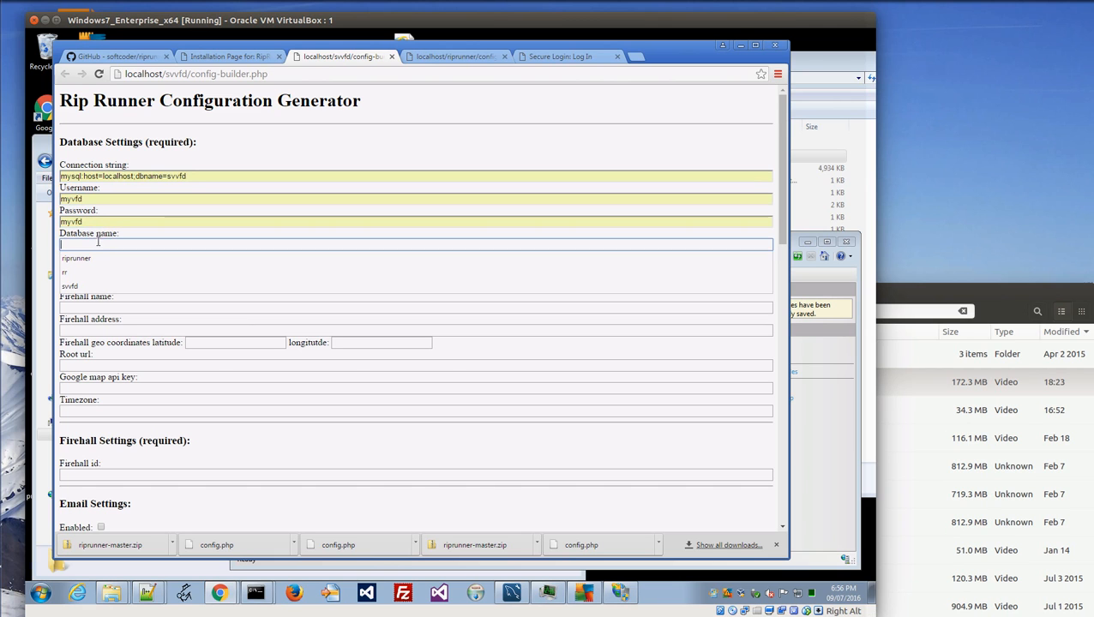
click(131, 286)
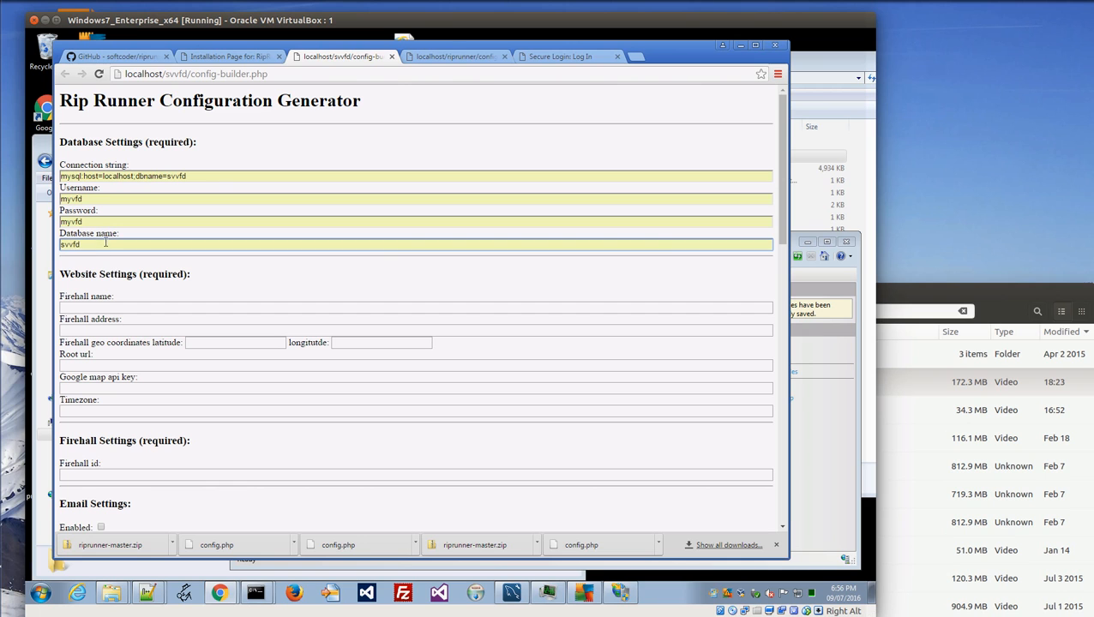
Fill the firehall name from saved entries, retyping its opening words as 'Salmon Valley'.
click(132, 308)
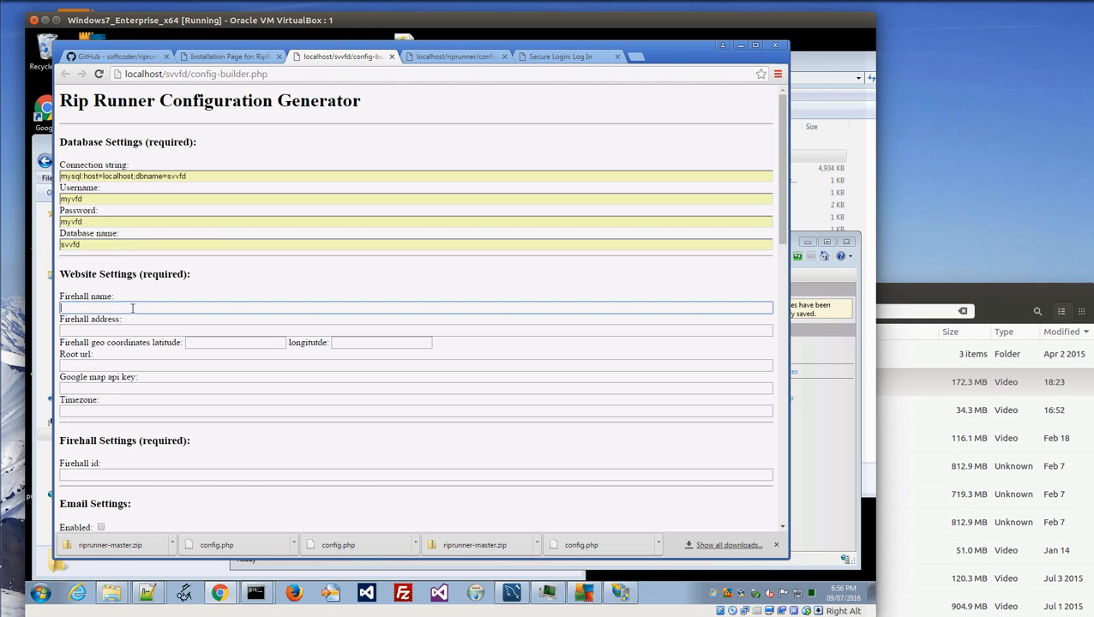
click(135, 319)
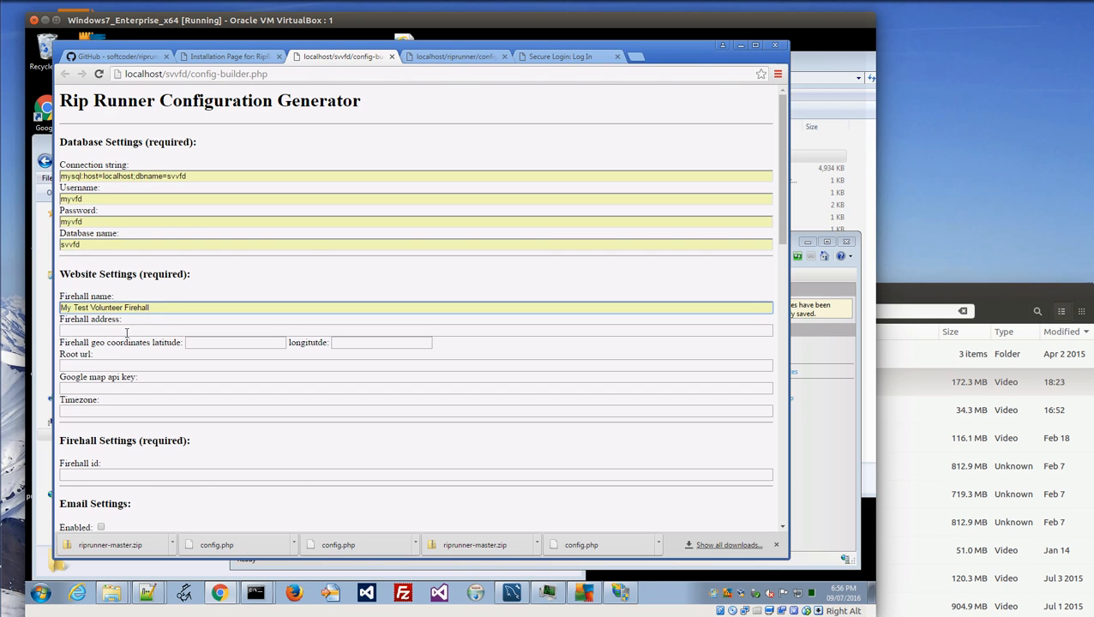
click(81, 306)
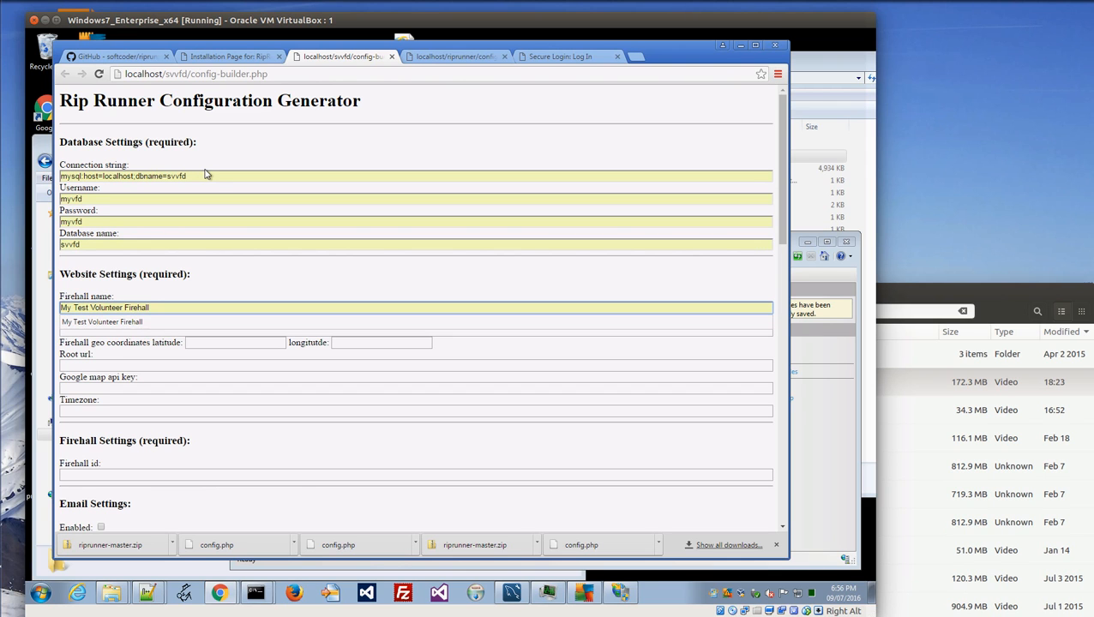
key(ctrl+shift+Right)
key(ctrl+shift+Right)
text(Salmon Vall)
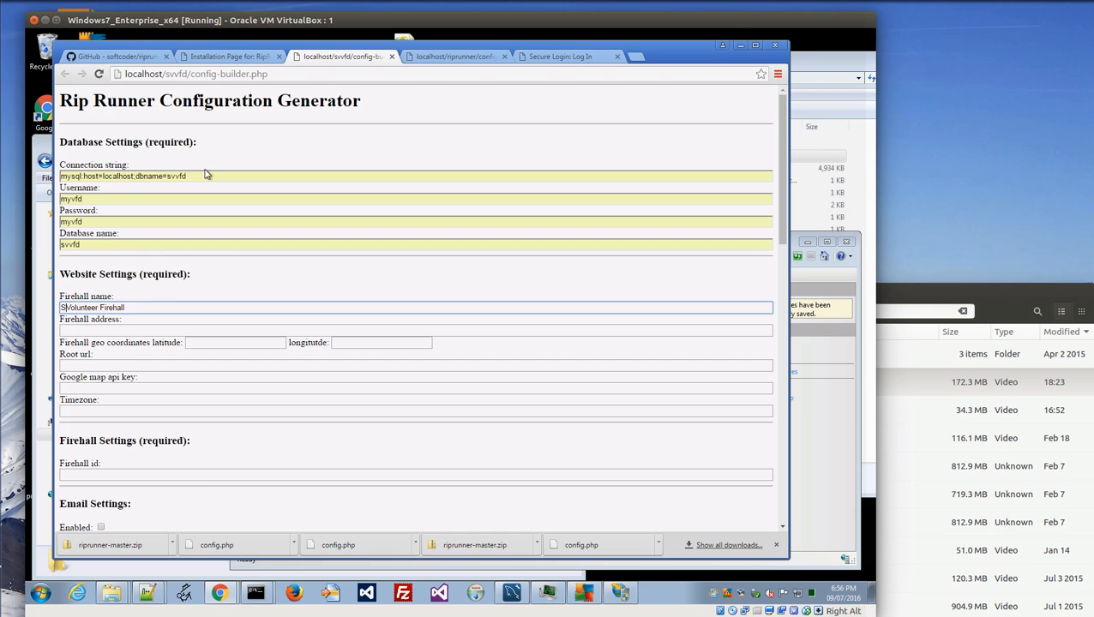
key(BackSpace)
text(k)
key(BackSpace)
text(ley)
Fill the firehall address and coordinates 54.0882739 / -122.5894246 from saved entries.
click(77, 330)
click(78, 330)
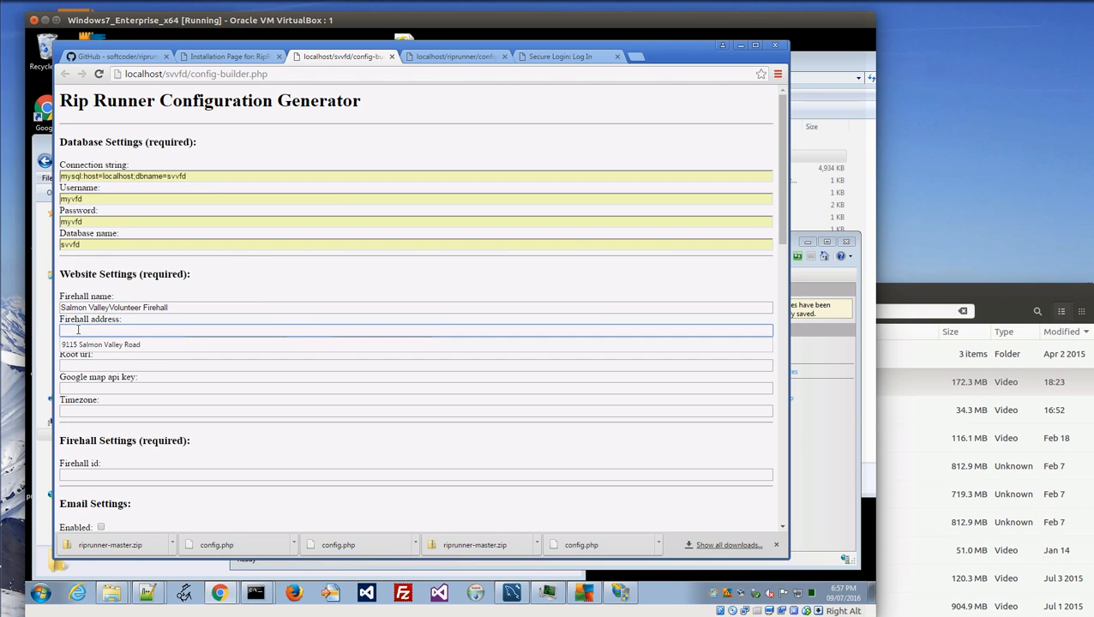
click(130, 351)
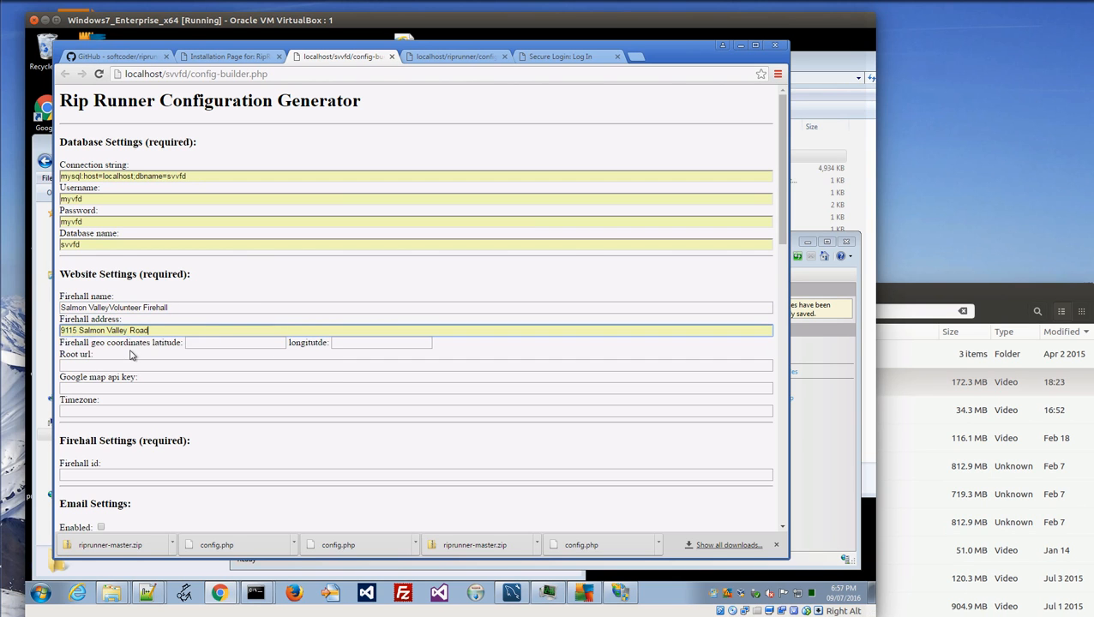
click(237, 343)
click(225, 353)
click(357, 343)
click(351, 359)
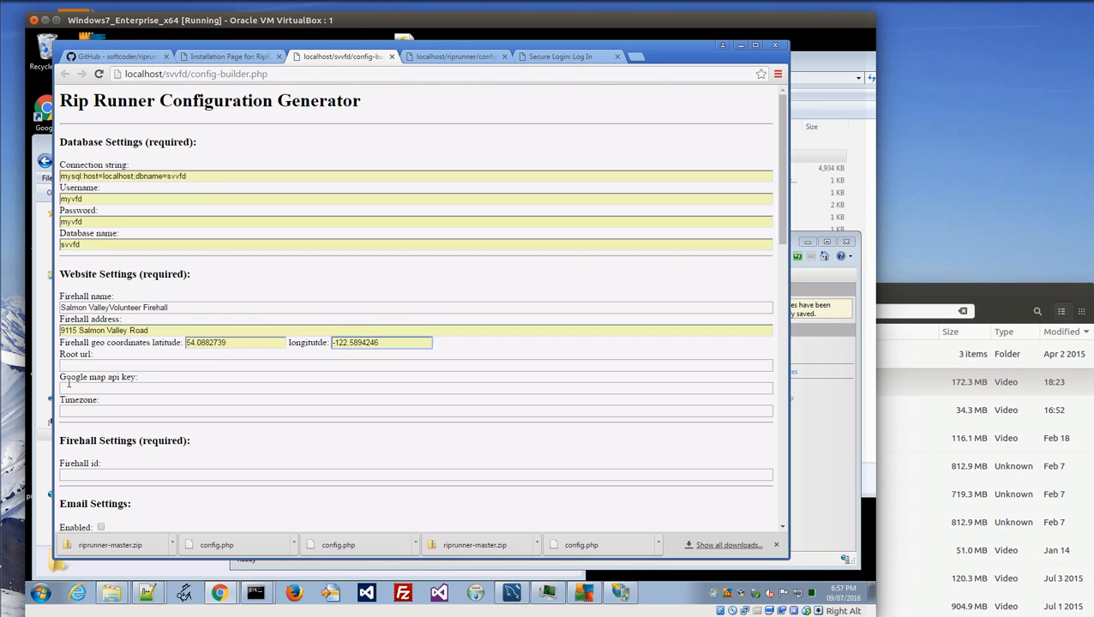
click(87, 365)
click(87, 366)
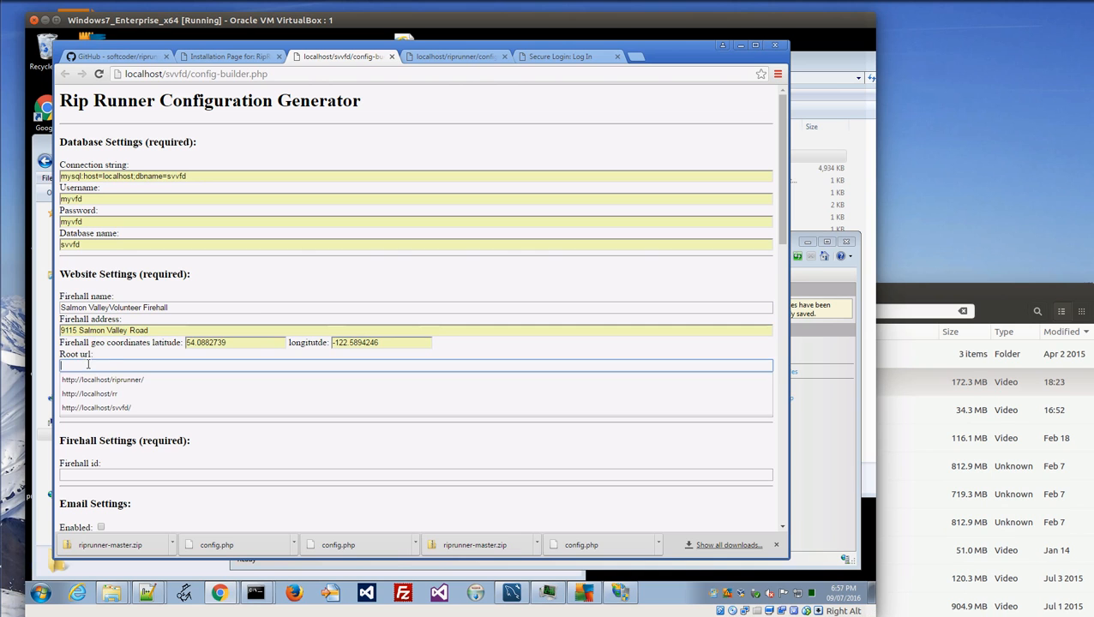
click(134, 409)
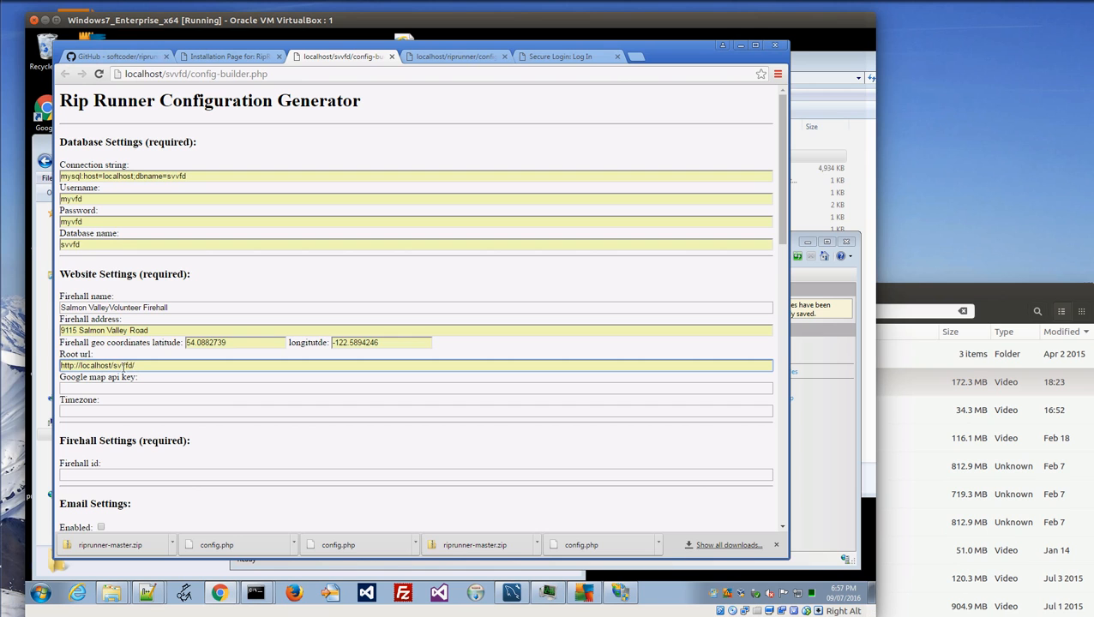
click(174, 366)
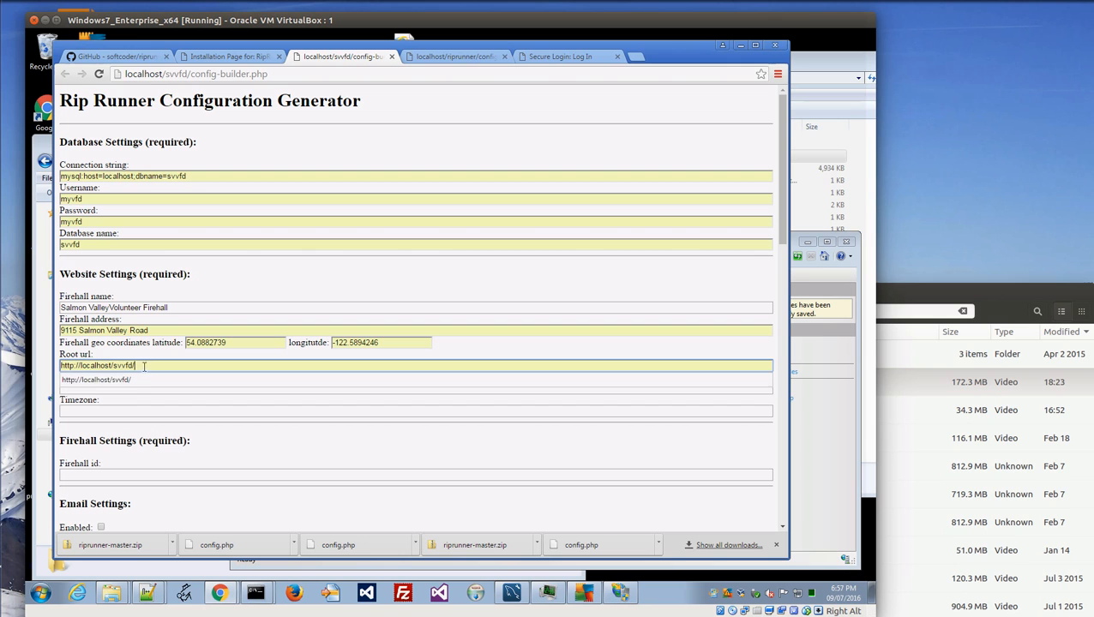
click(157, 426)
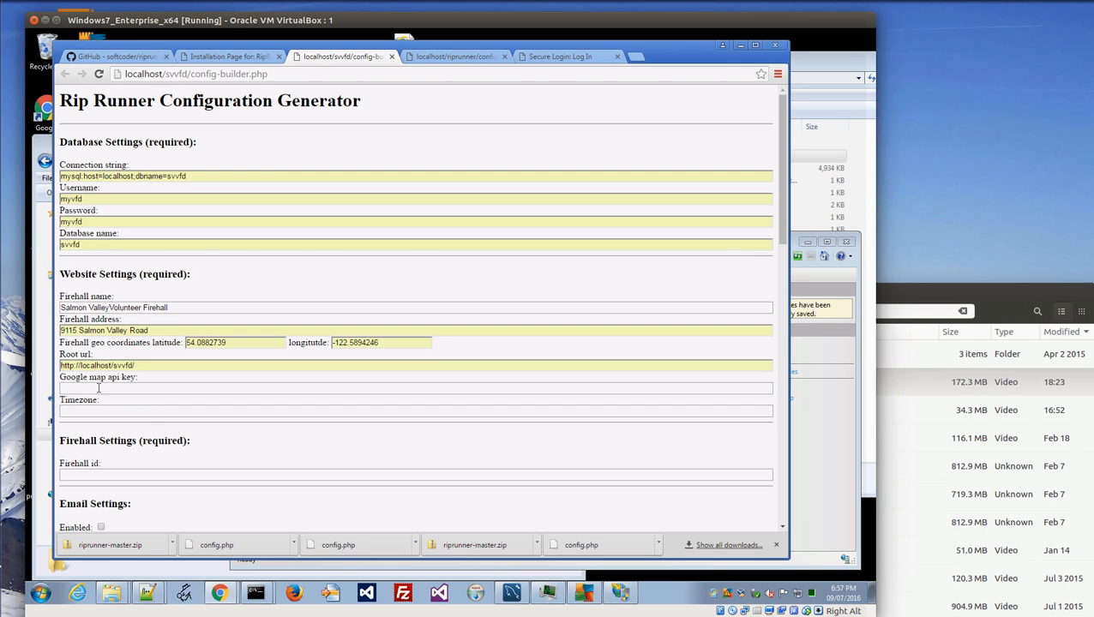
Enter 911 as the firehall id.
click(99, 470)
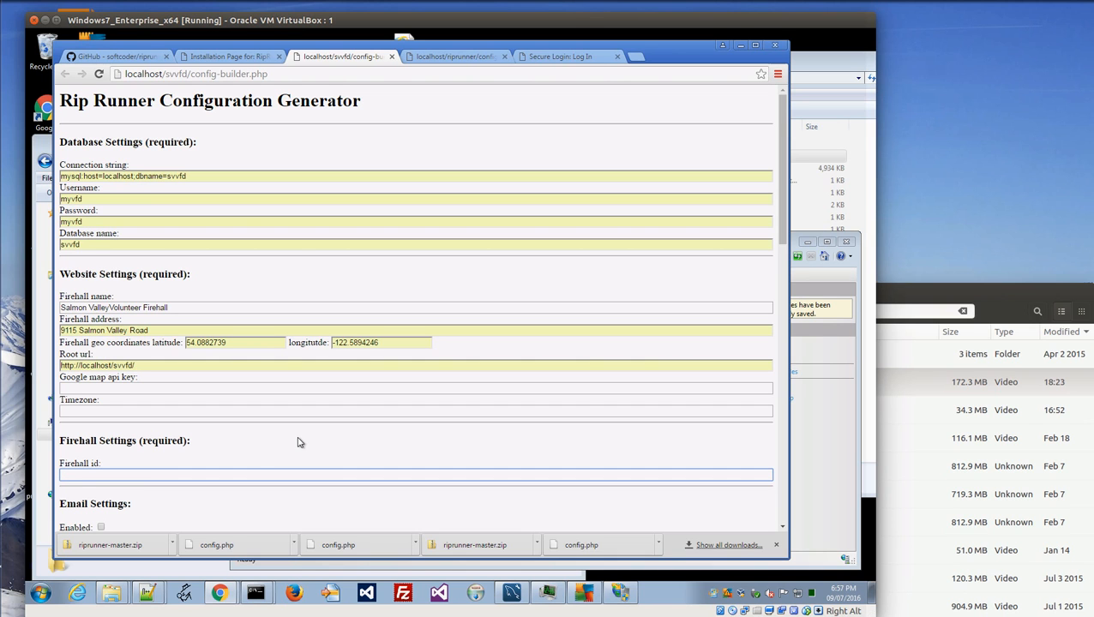
click(136, 472)
text(912)
key(BackSpace)
text(1)
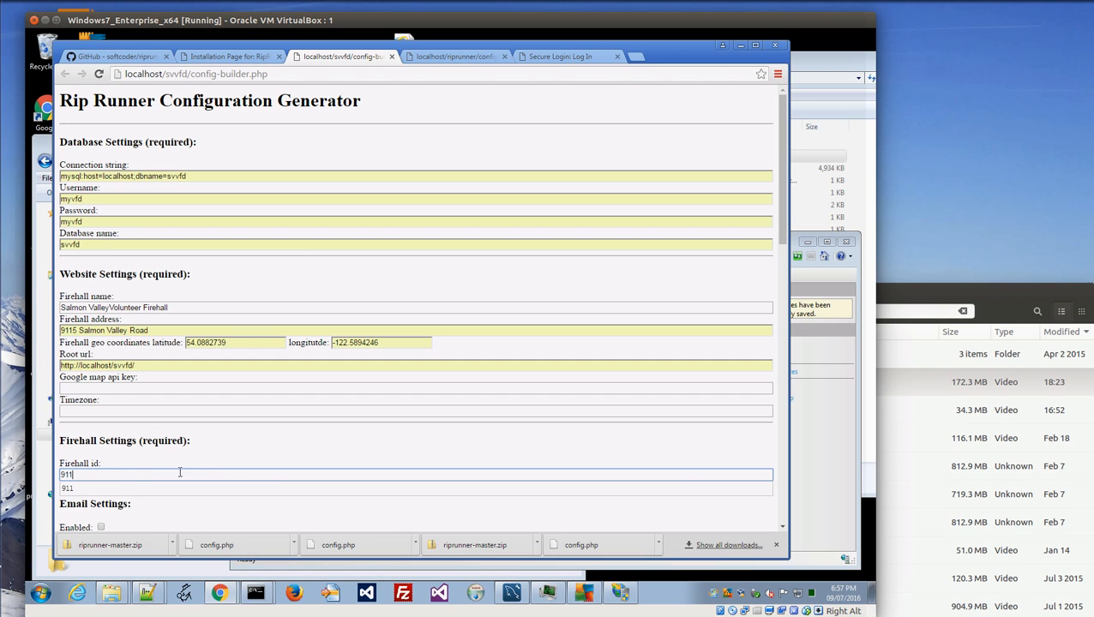
click(197, 465)
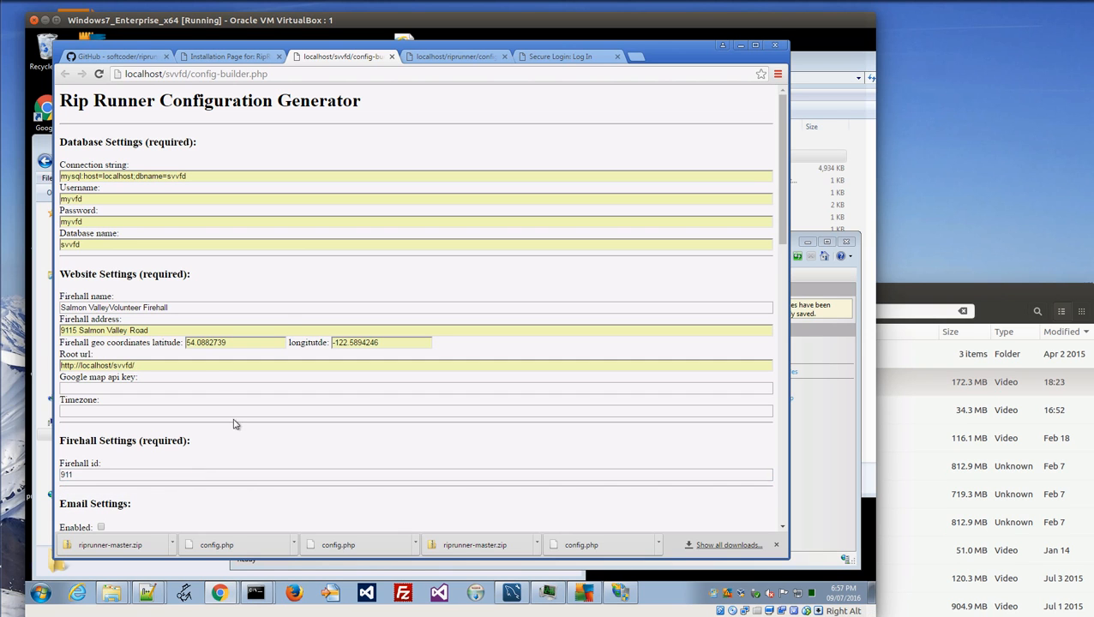
Generate the configuration file from the completed form.
scroll(183, 374, down, 1)
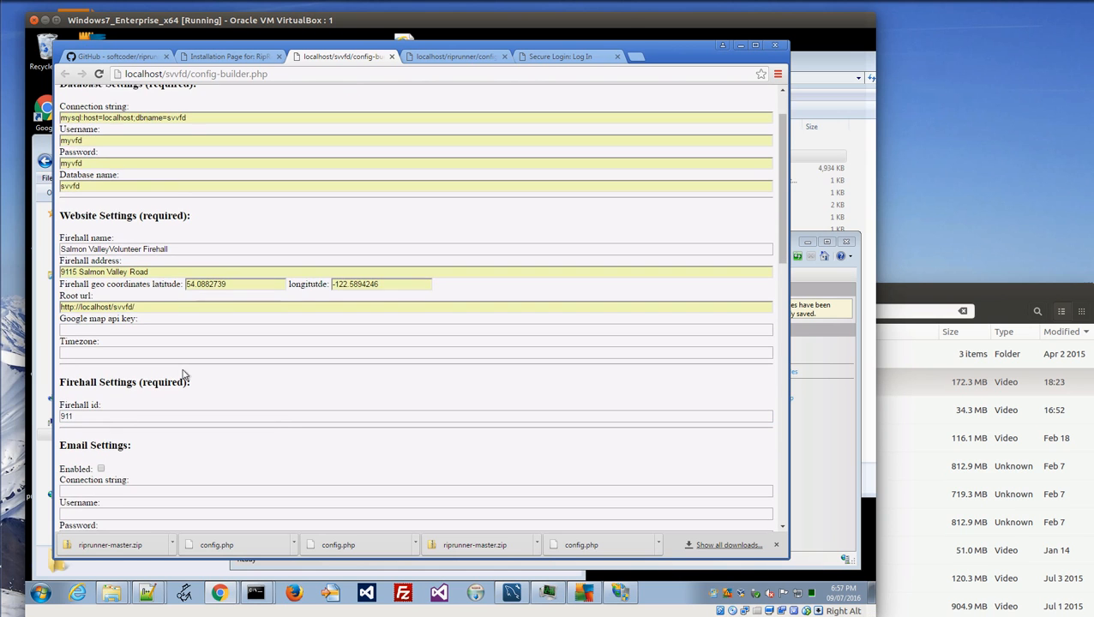
scroll(276, 432, down, 3)
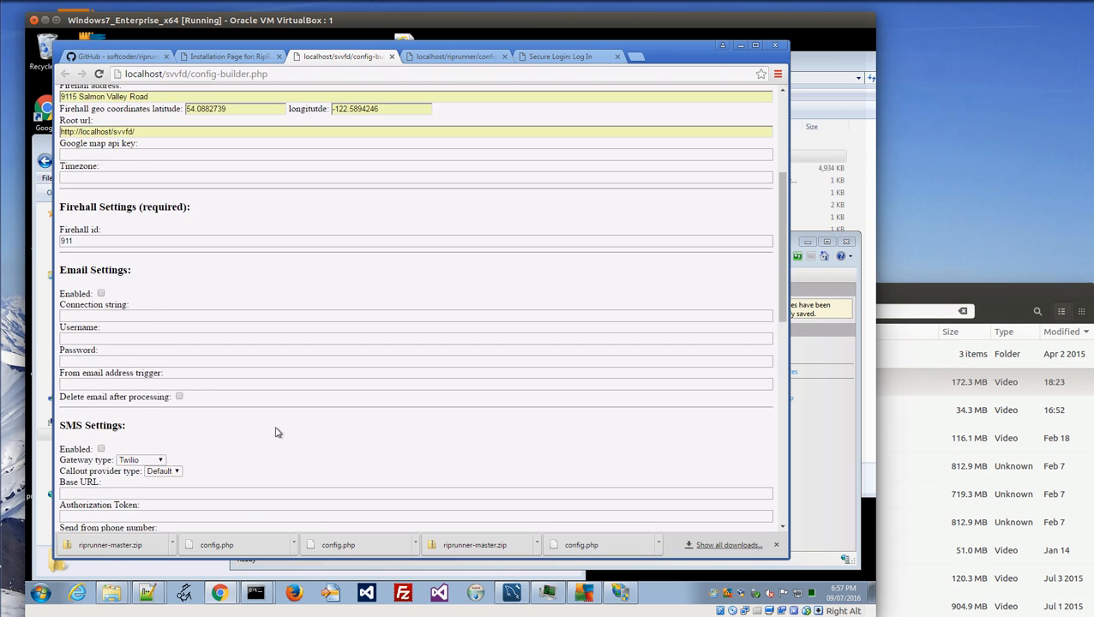
scroll(275, 432, down, 10)
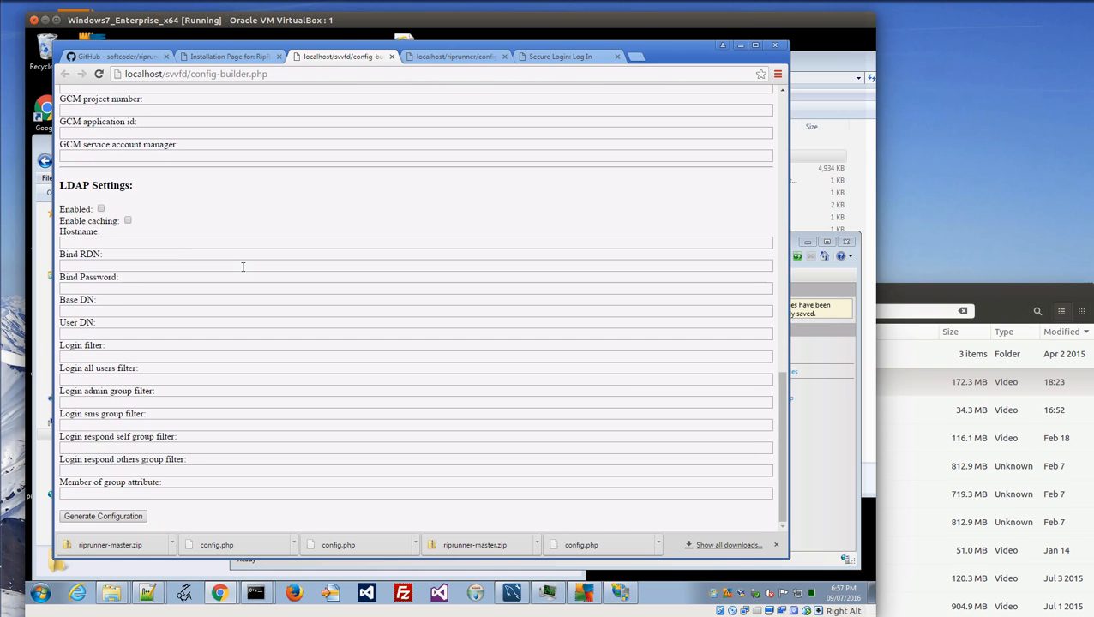
click(101, 516)
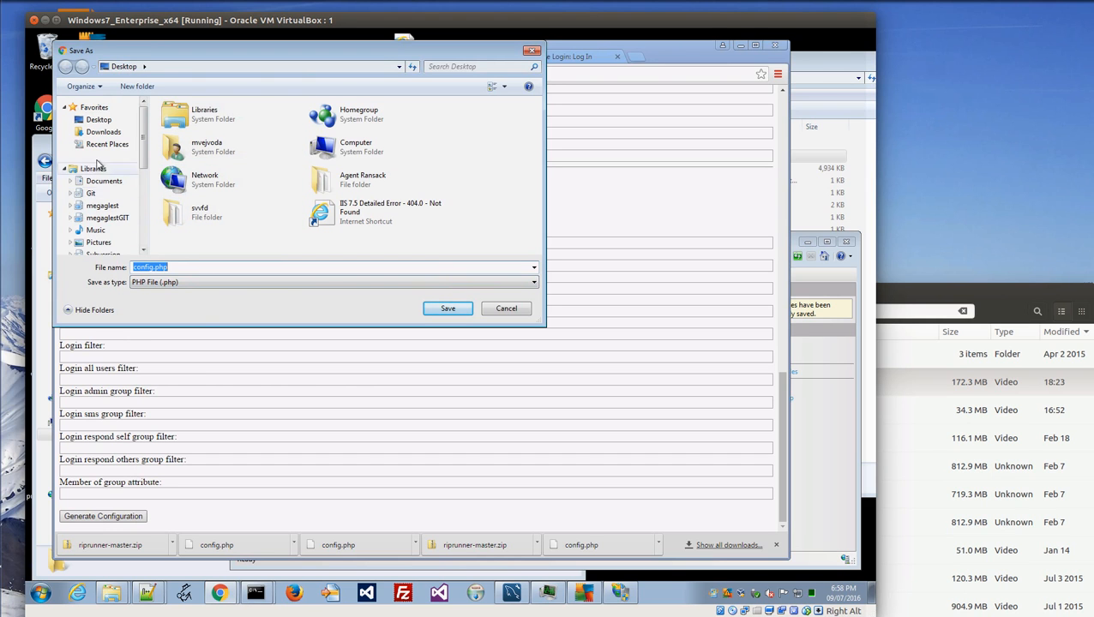
scroll(126, 154, down, 2)
scroll(122, 180, up, 2)
scroll(117, 204, down, 2)
Try saving config.php to C:\inetpub\wwwroot\svvfd\php, which raises a permission warning.
click(105, 237)
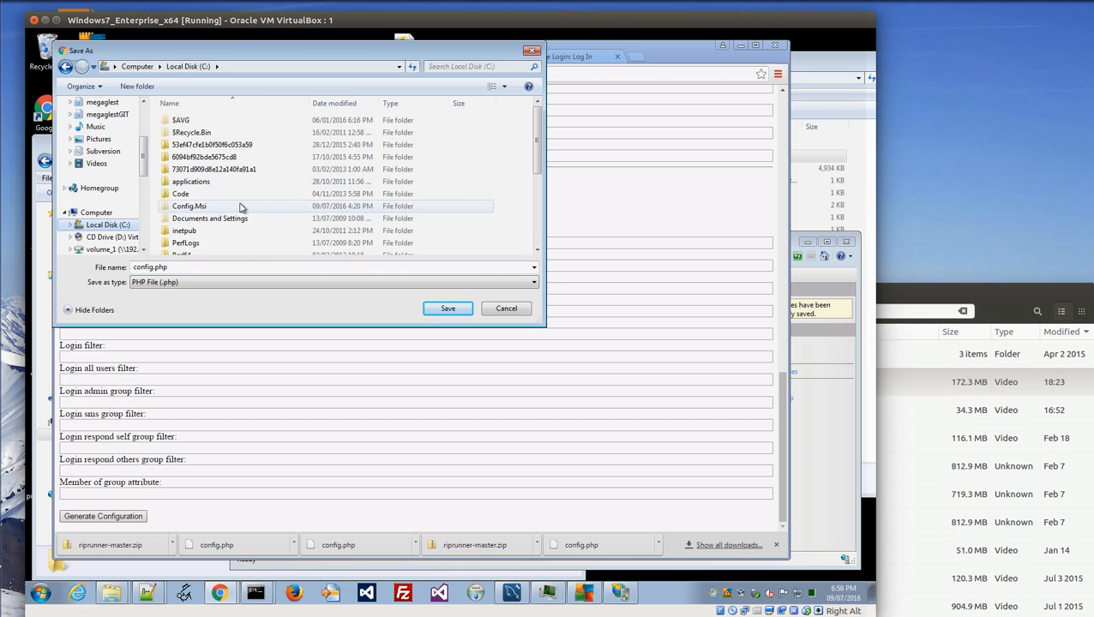
double_click(189, 231)
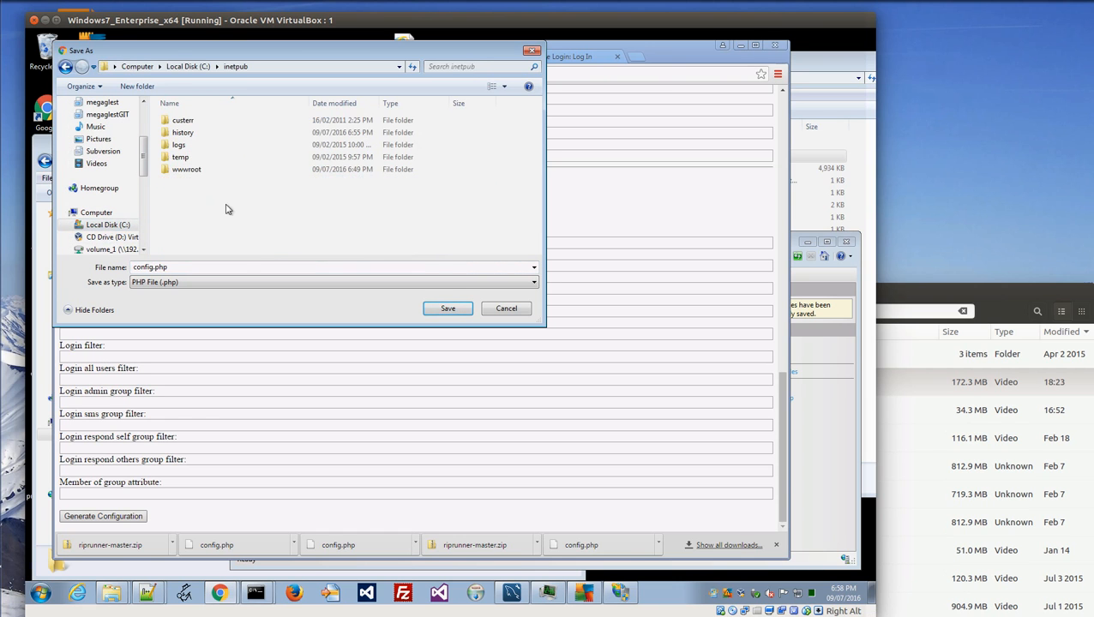
double_click(190, 168)
double_click(181, 158)
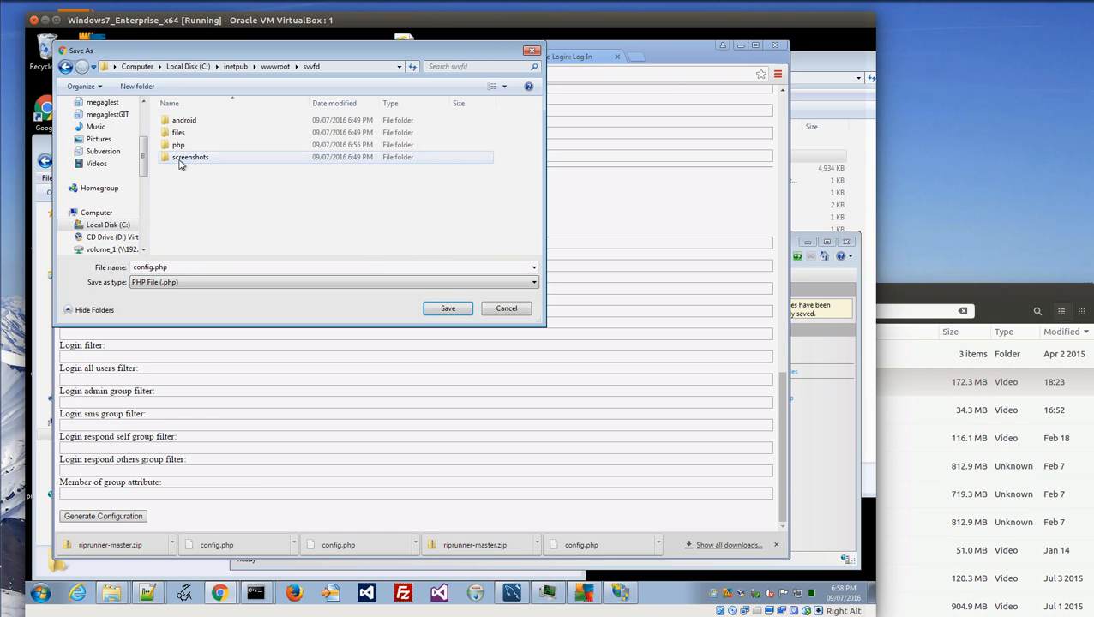
double_click(177, 146)
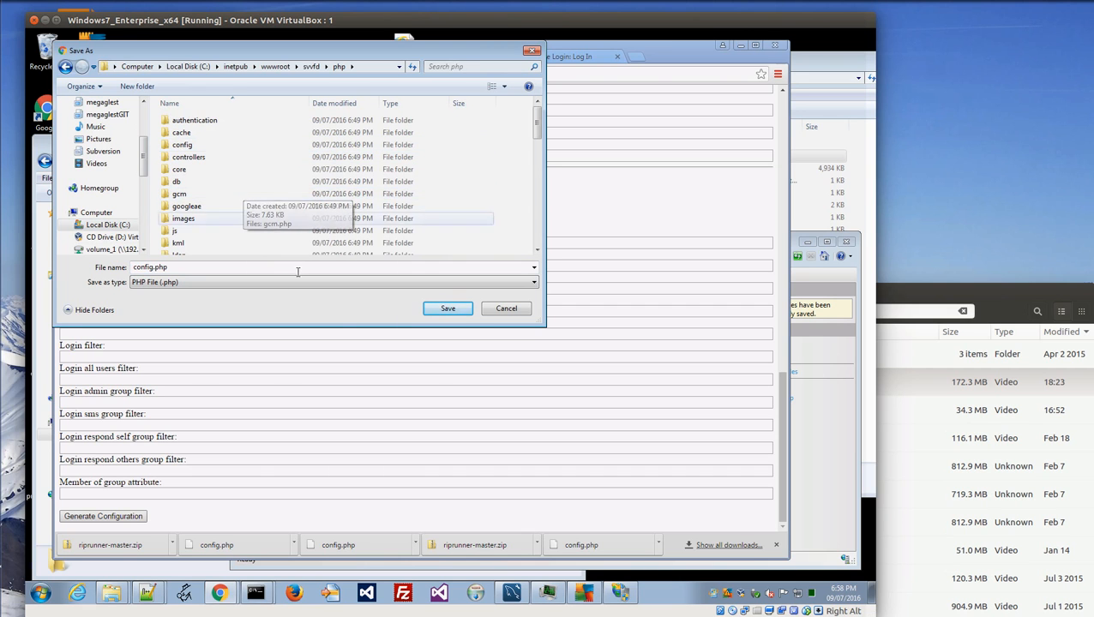
click(449, 310)
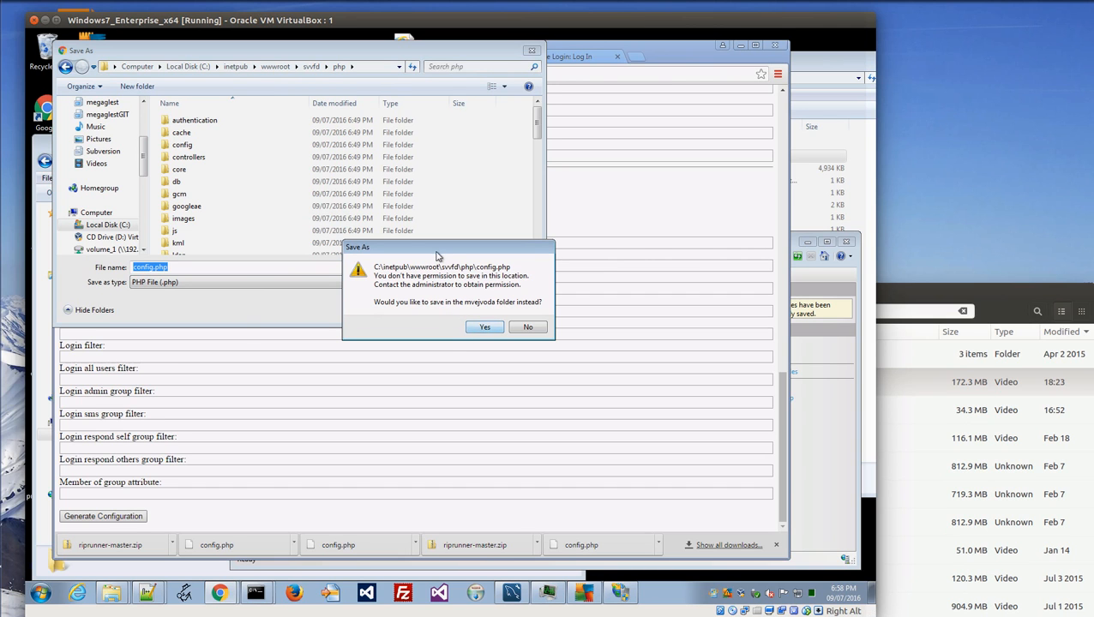
Move the warning aside and show the wwwroot folder in Explorer.
drag(445, 254, 717, 155)
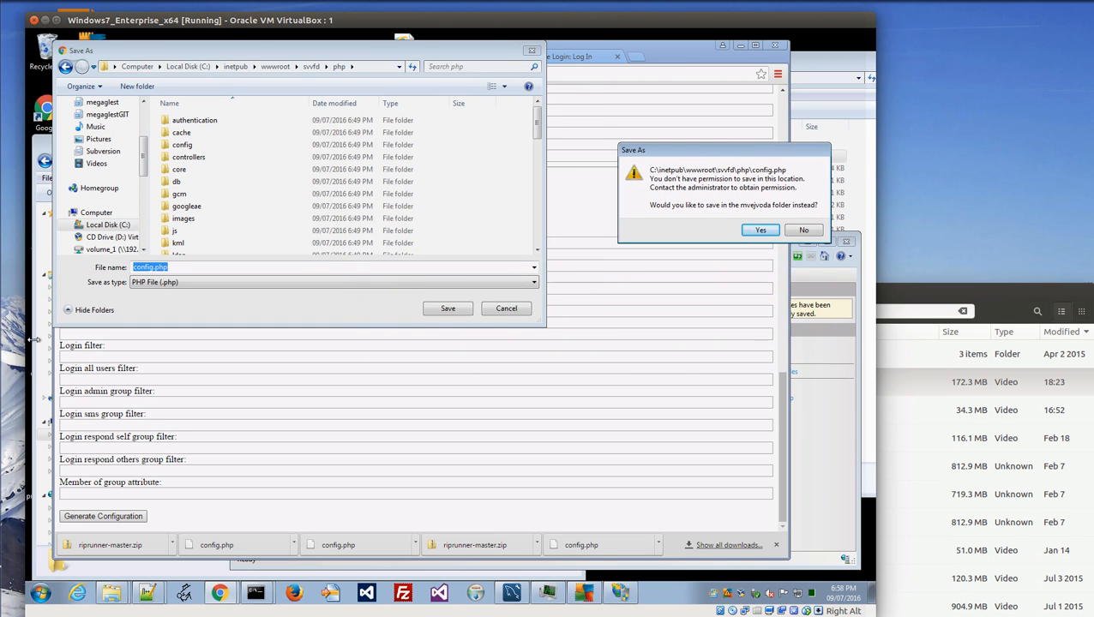
click(45, 576)
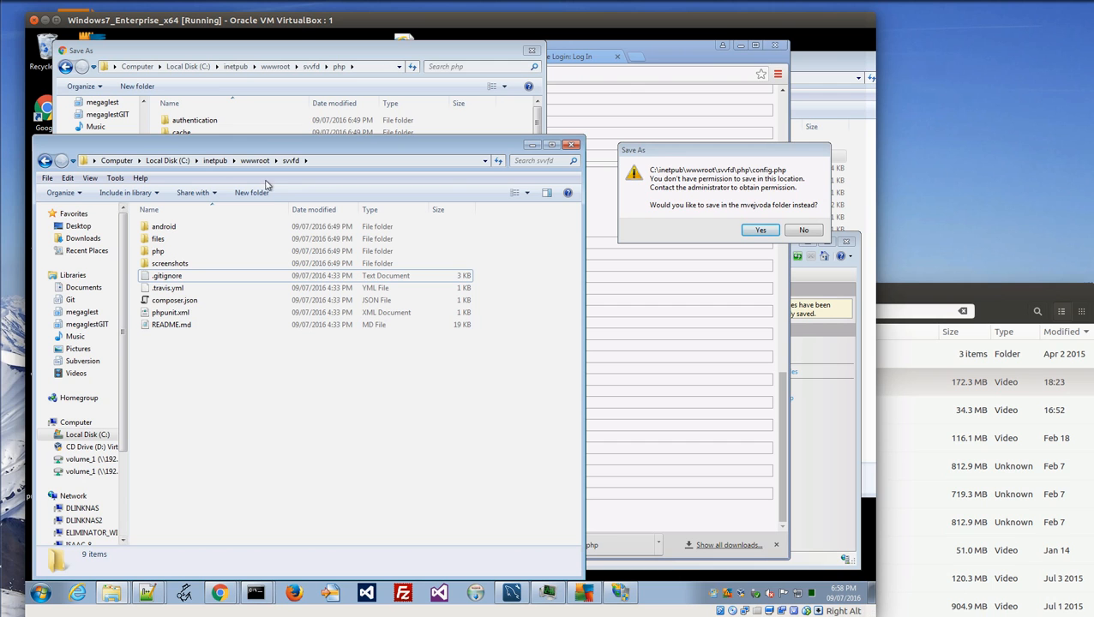
click(255, 160)
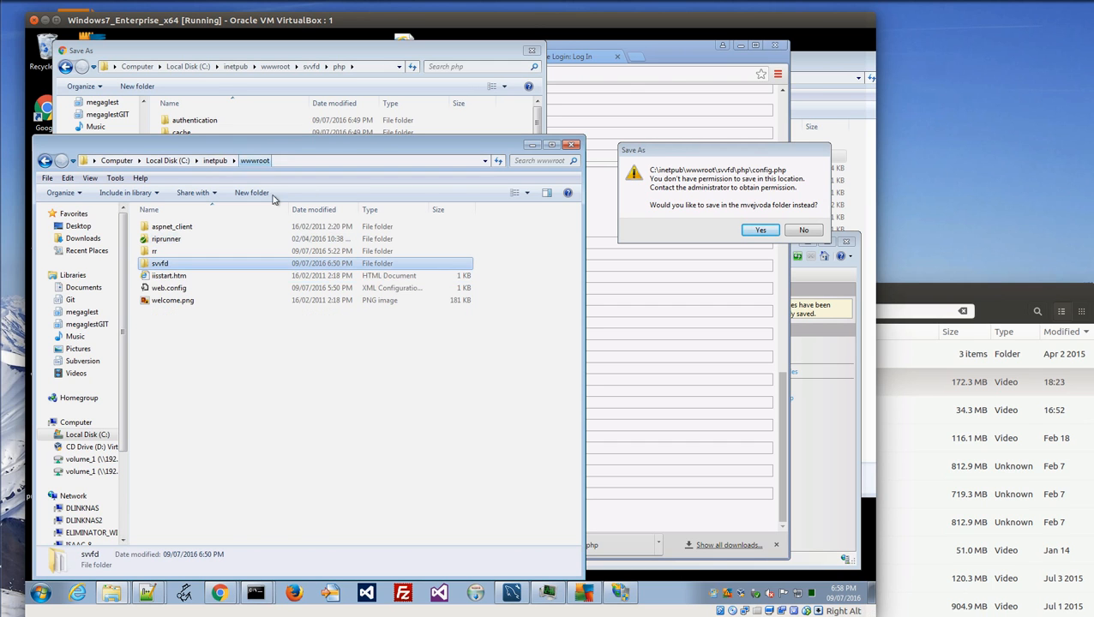
Review the SYSTEM and Users permissions on the svvfd folder's Security properties.
right_click(164, 264)
click(197, 573)
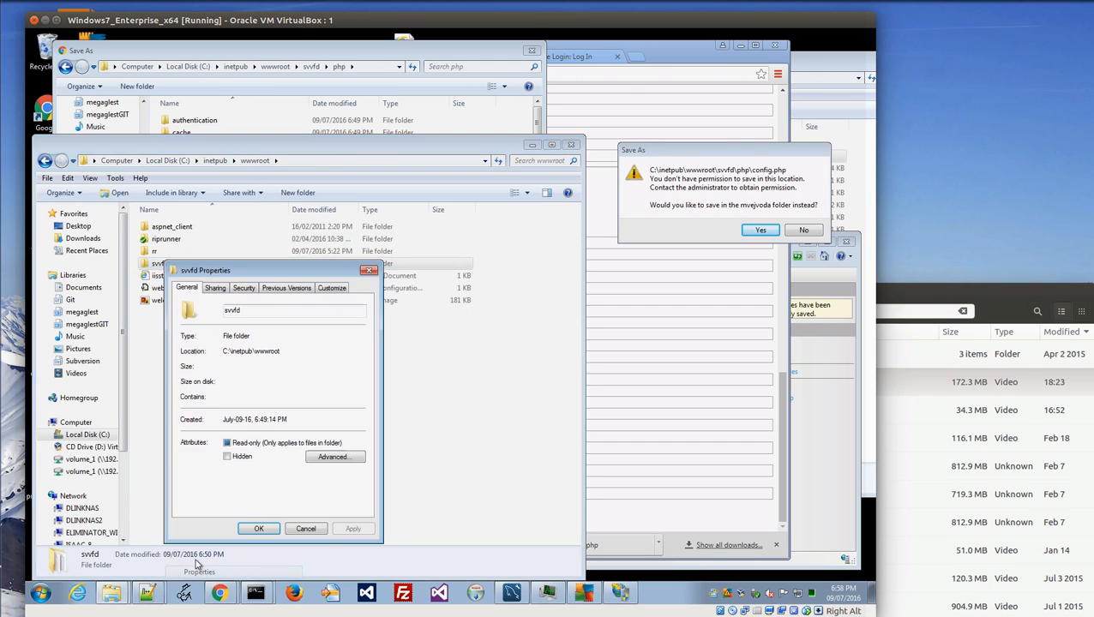
click(247, 288)
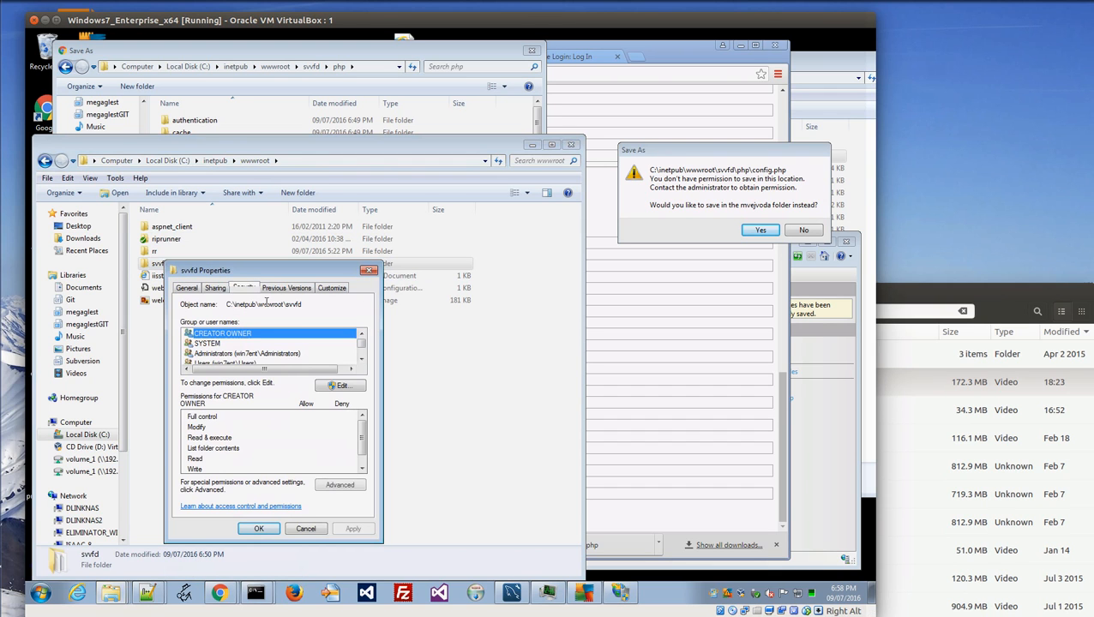
click(258, 345)
scroll(257, 352, down, 1)
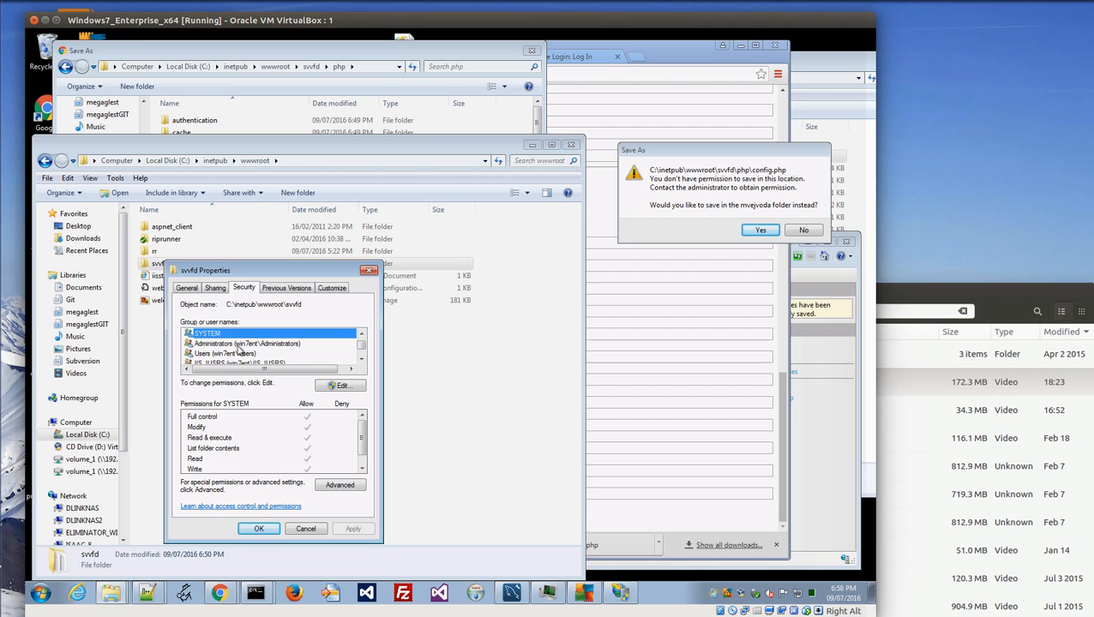
click(238, 353)
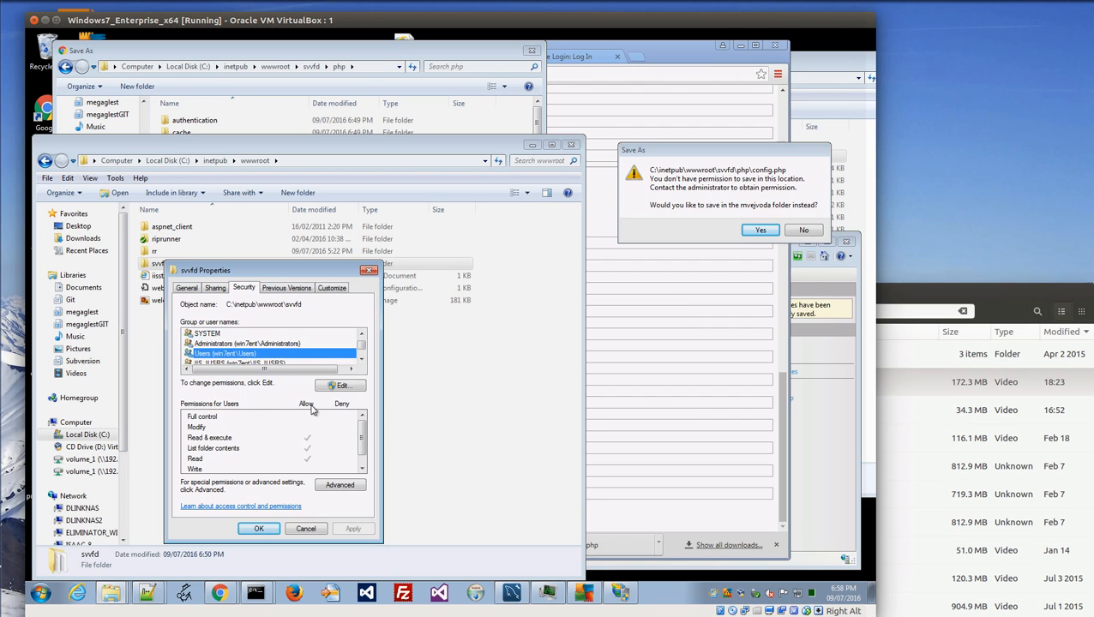
Allow Modify for the Users group on svvfd and close Properties with OK.
click(333, 389)
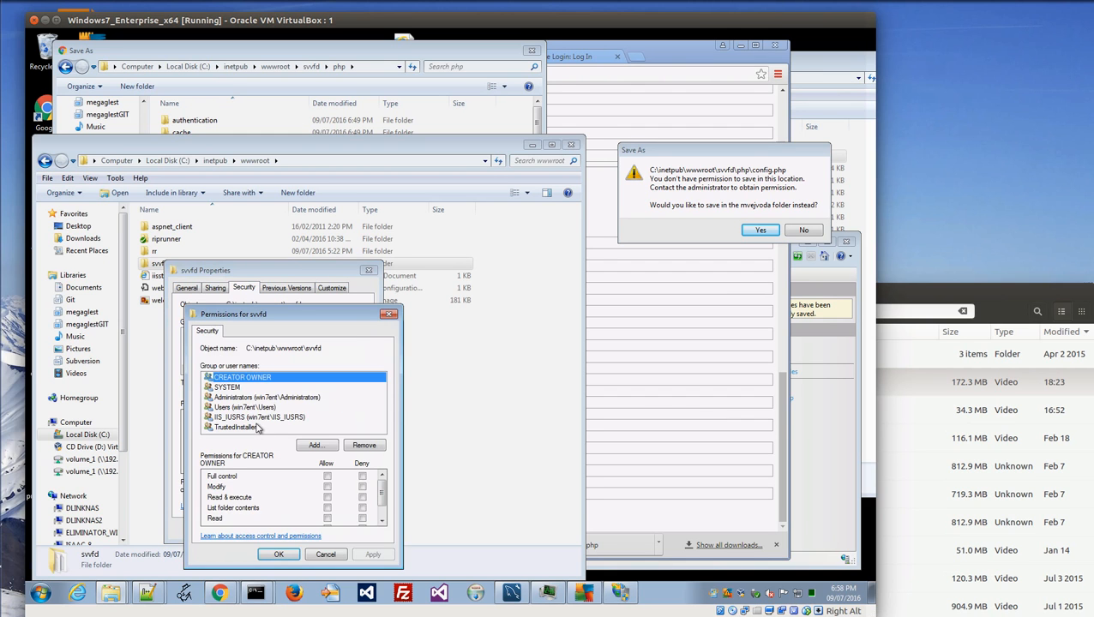
click(253, 408)
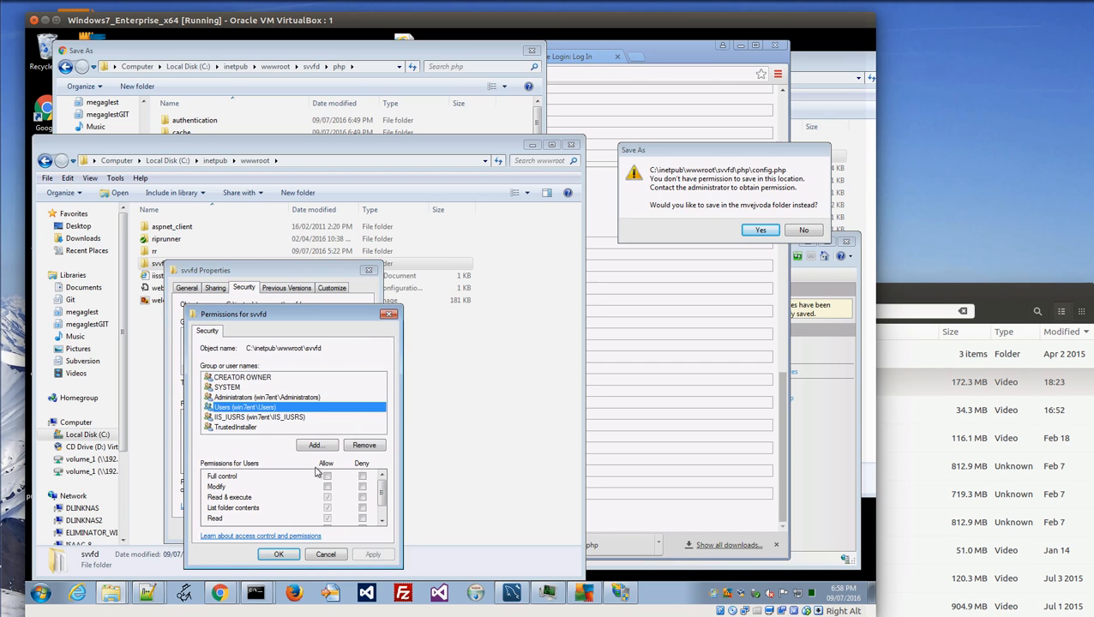
click(327, 486)
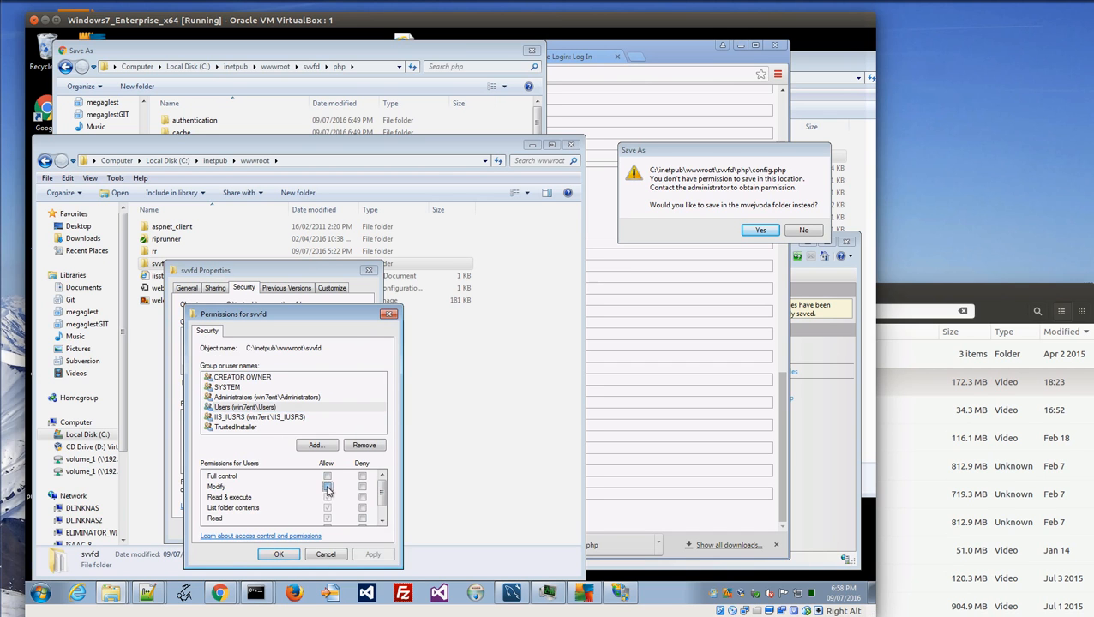
click(373, 556)
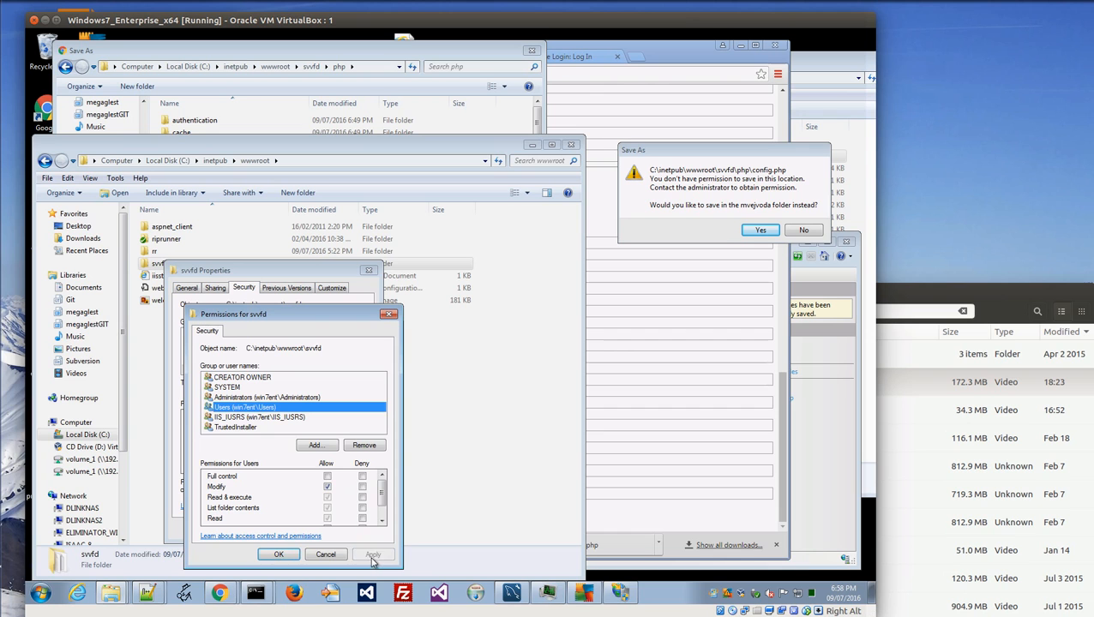
click(281, 557)
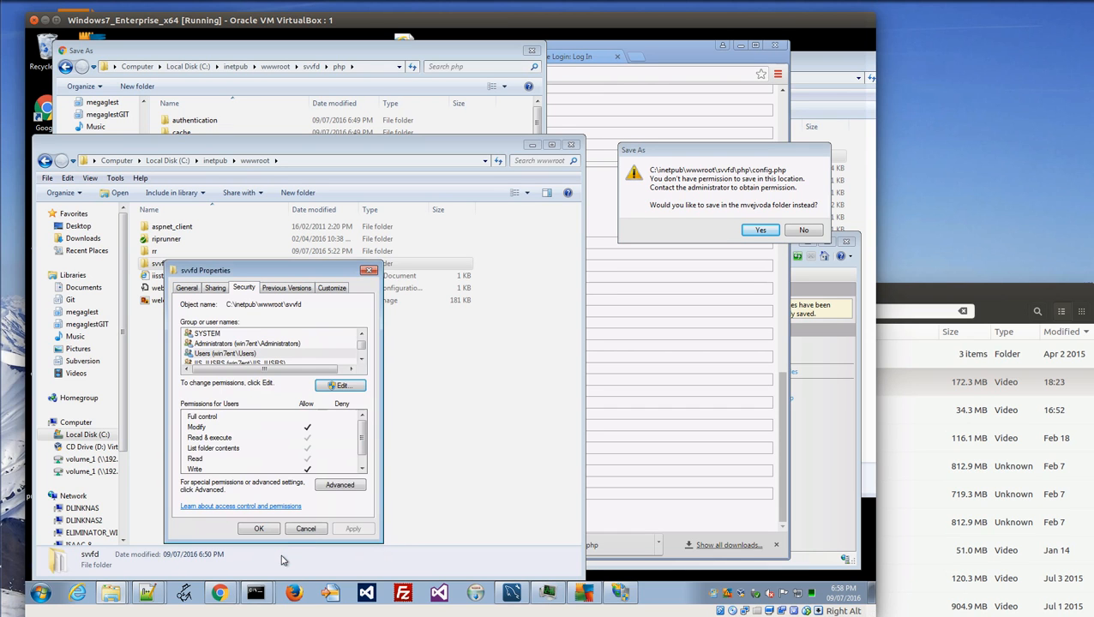
click(264, 535)
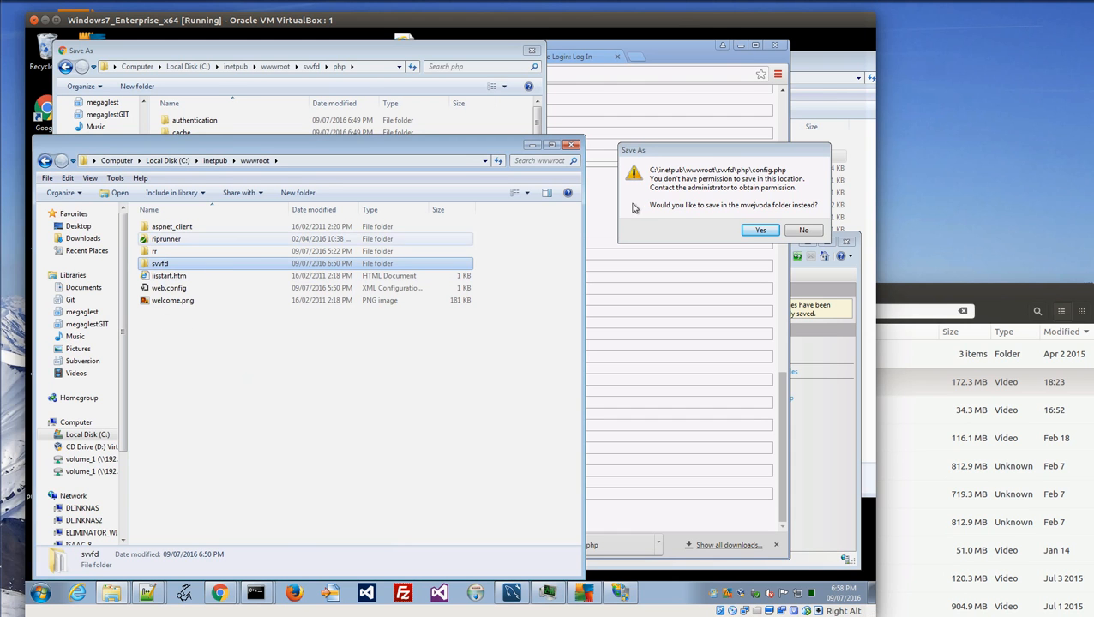
Confirm the warning and save config.php into C:\inetpub\wwwroot\svvfd\php.
click(760, 231)
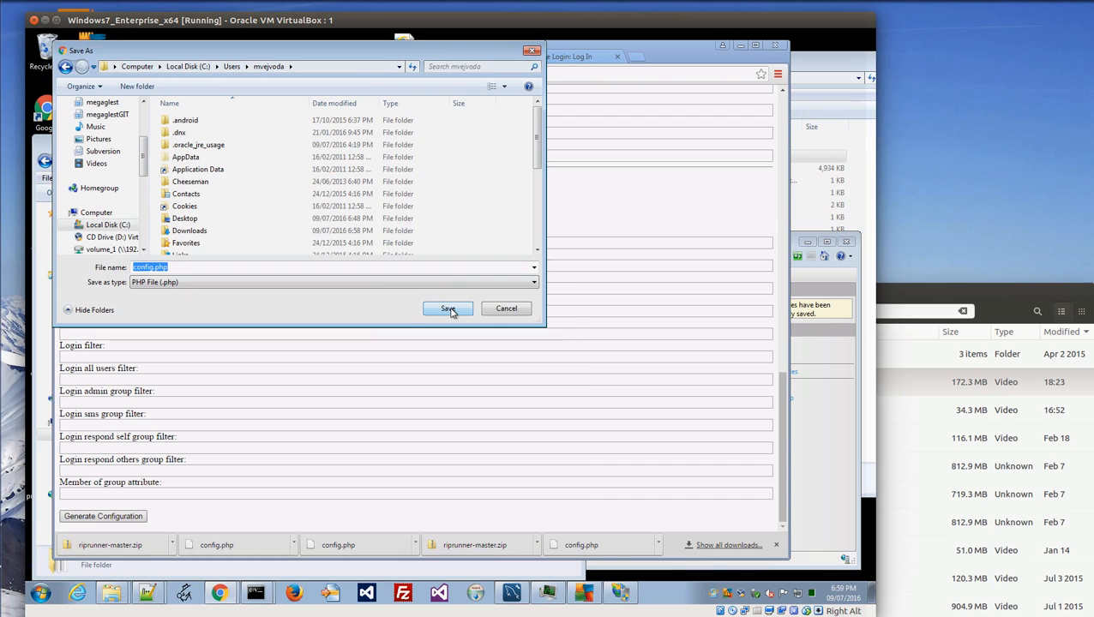
click(120, 226)
double_click(189, 230)
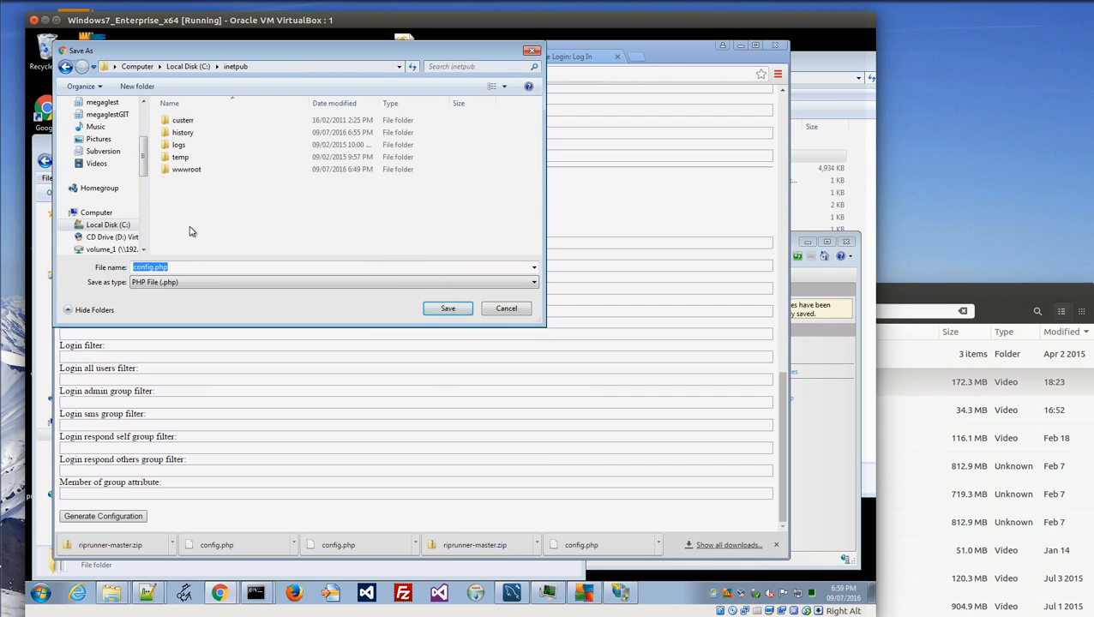
double_click(183, 176)
double_click(180, 157)
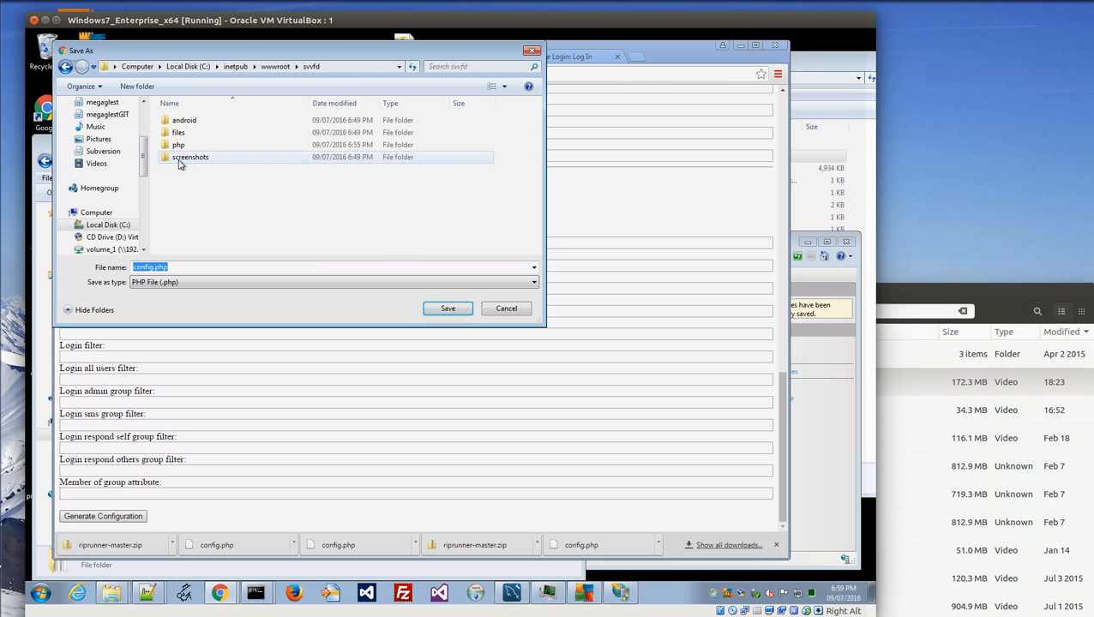
double_click(180, 145)
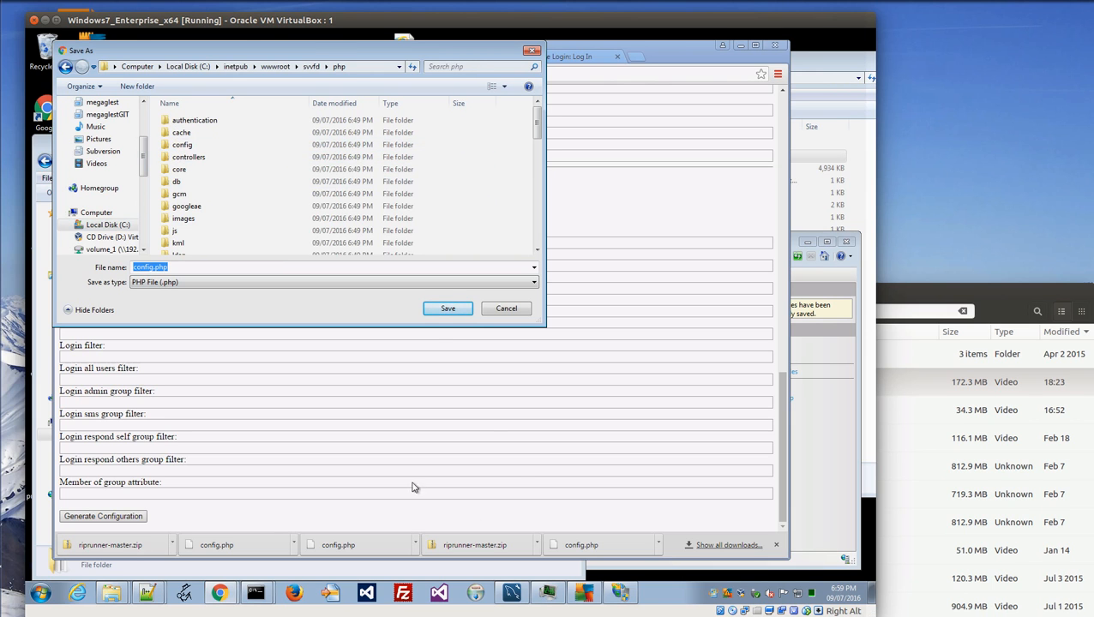
click(447, 308)
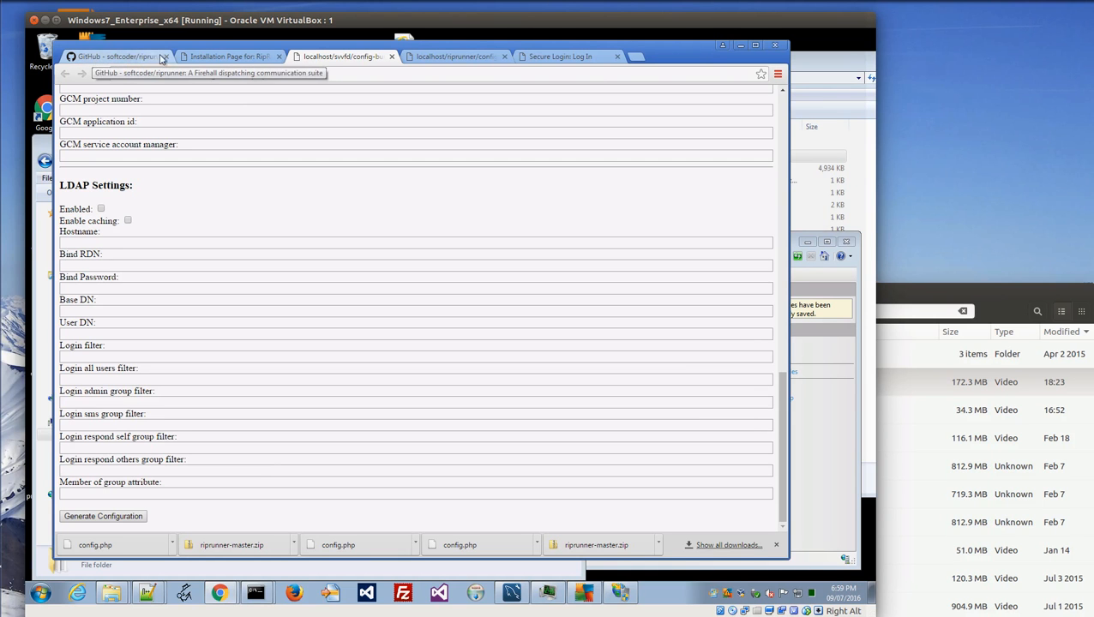
Reload install.php on the Installation Page tab so it detects the saved config.
click(219, 57)
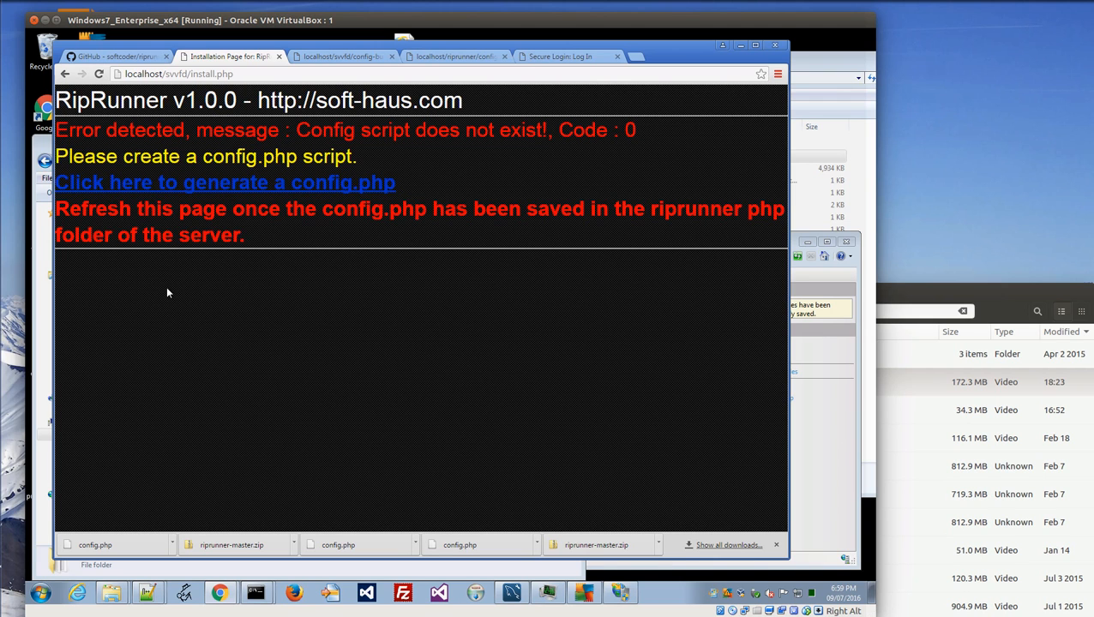
key(F5)
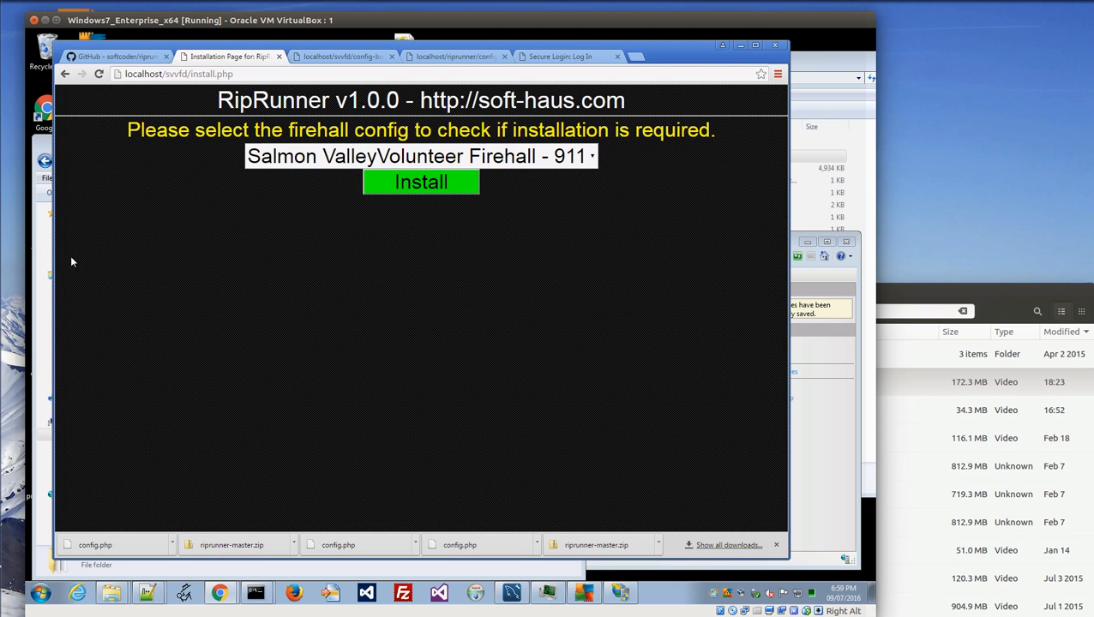
Install firehall 911, then highlight the results, database svvfd and the generated admin password.
click(428, 183)
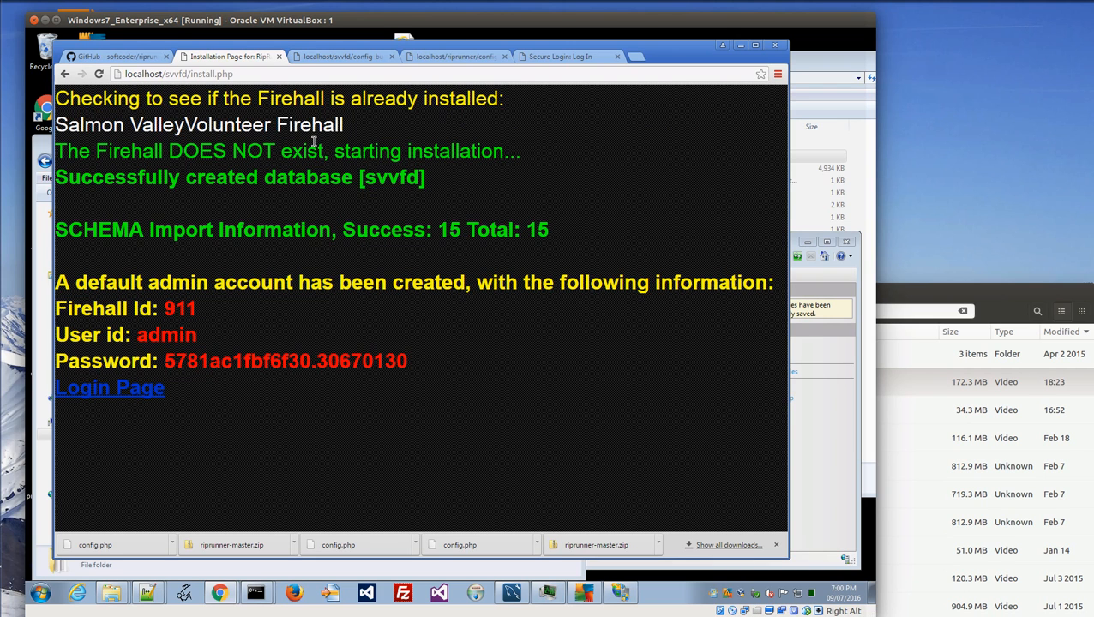
drag(170, 152, 272, 151)
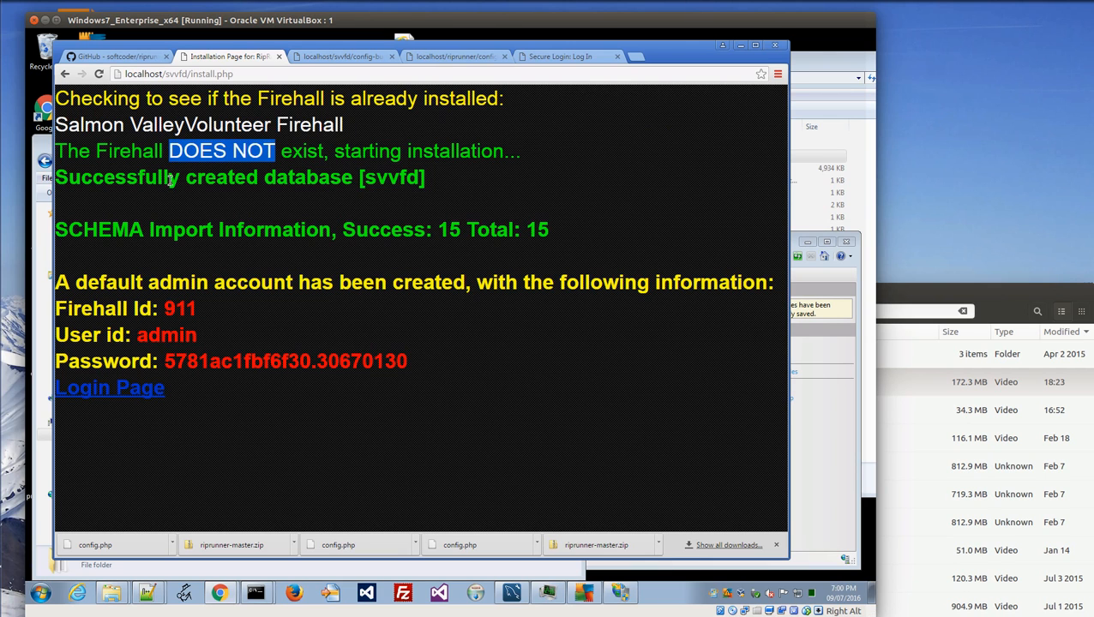
drag(363, 176, 420, 175)
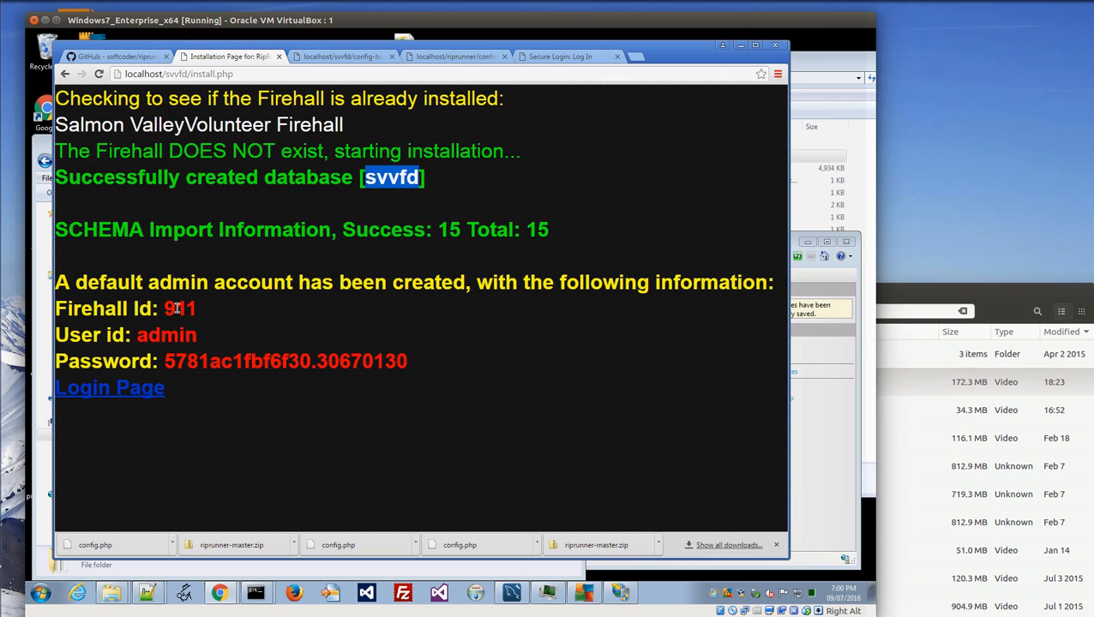
double_click(194, 361)
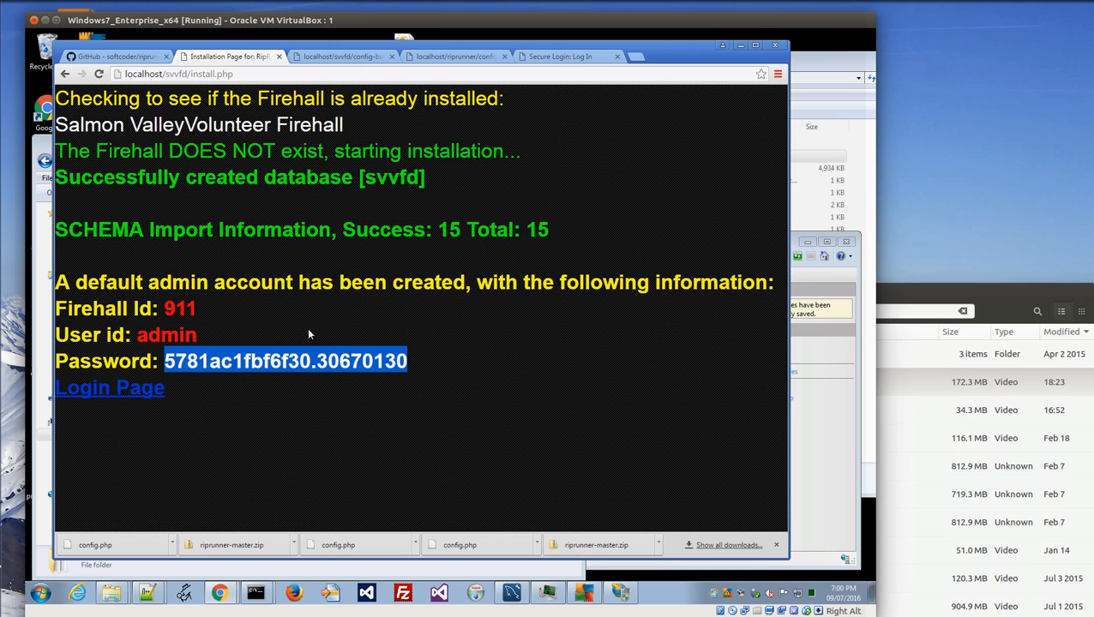
Open the login page and start filling firehall id 911 and user admin.
click(144, 390)
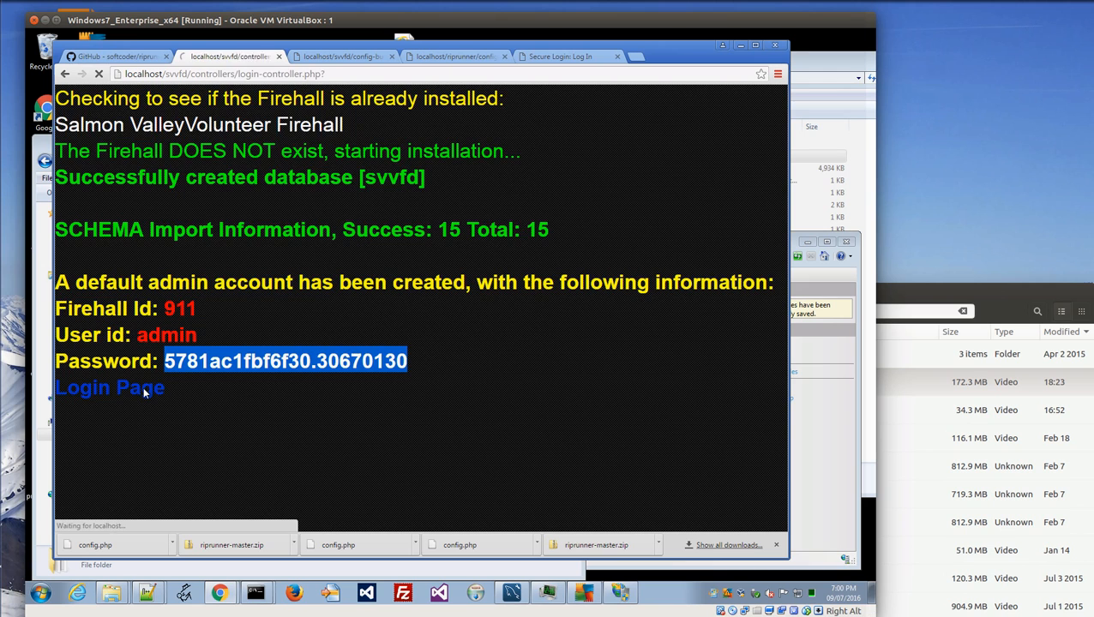
click(414, 180)
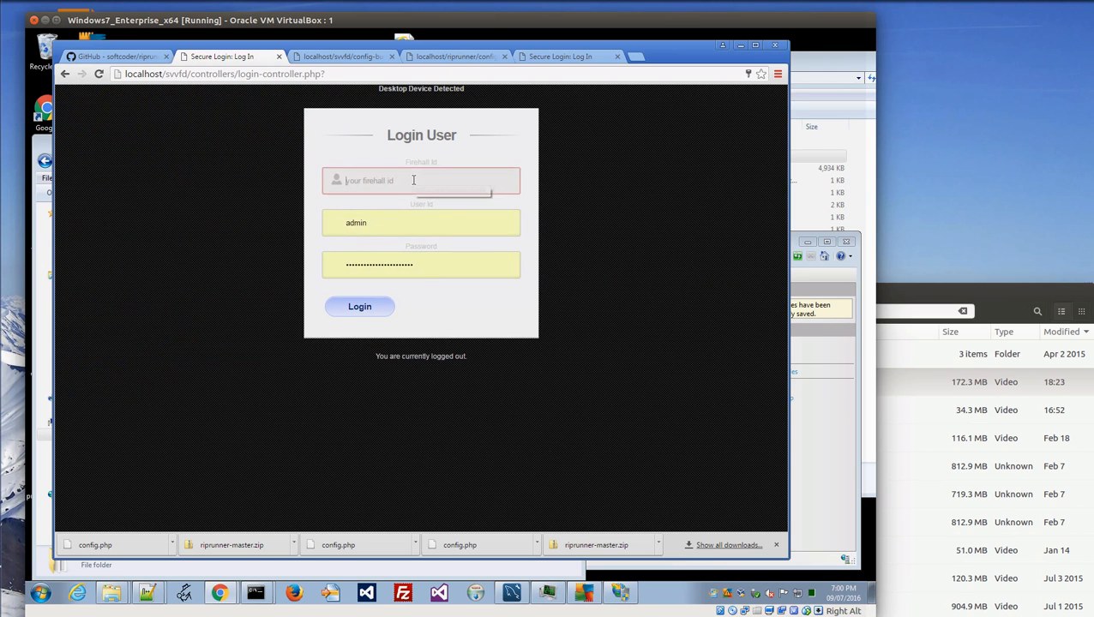
text(911)
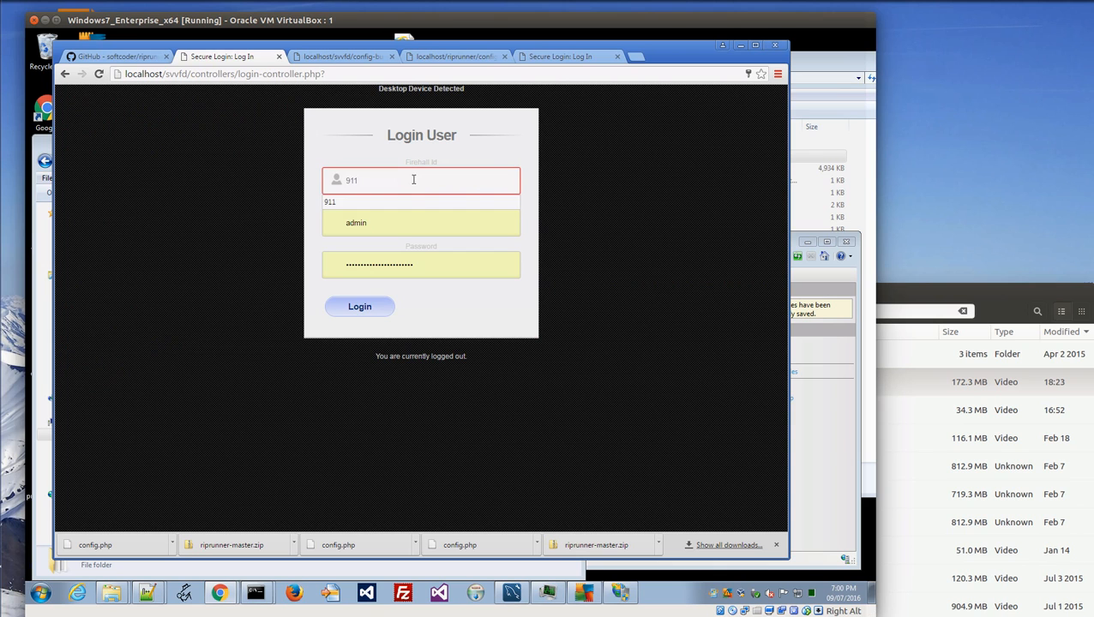
click(401, 227)
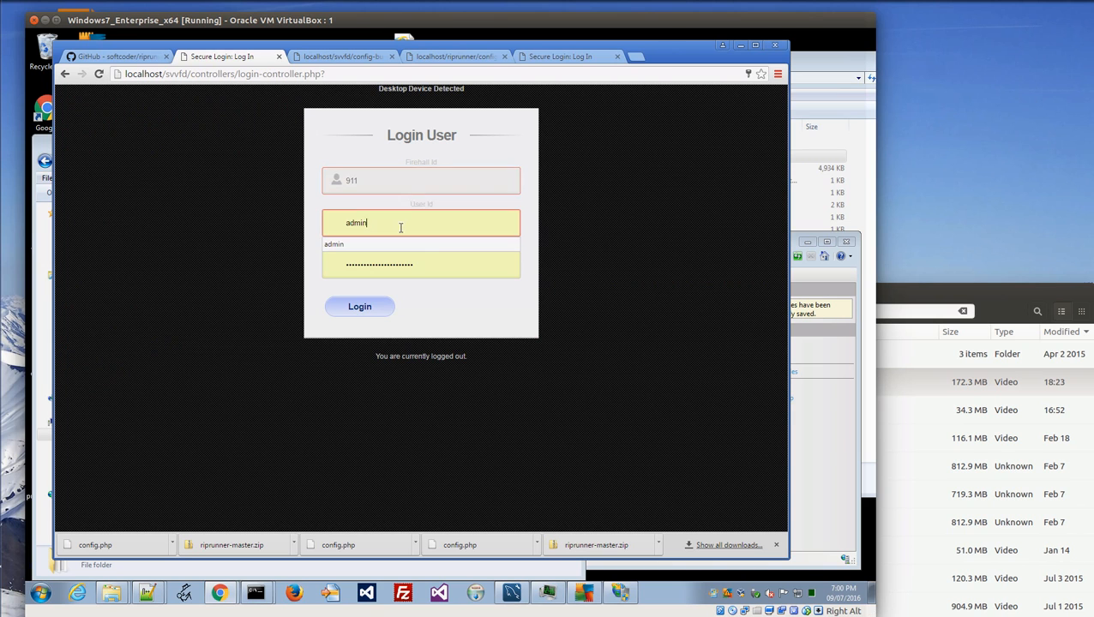
drag(422, 265, 326, 266)
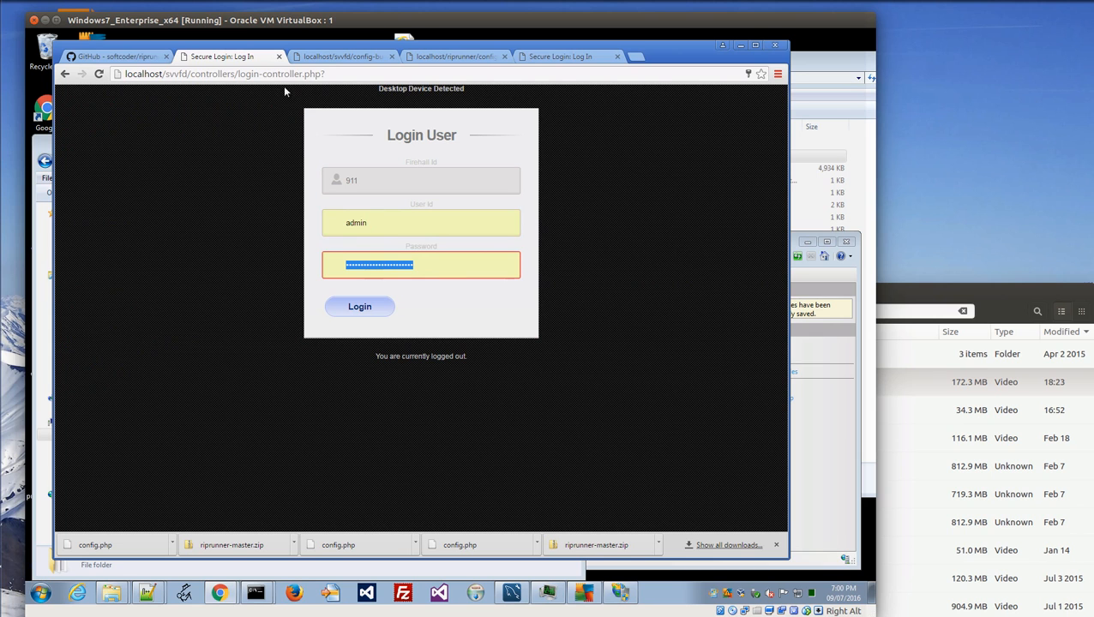
Copy the generated admin password from the install results into the login form's password field.
click(66, 76)
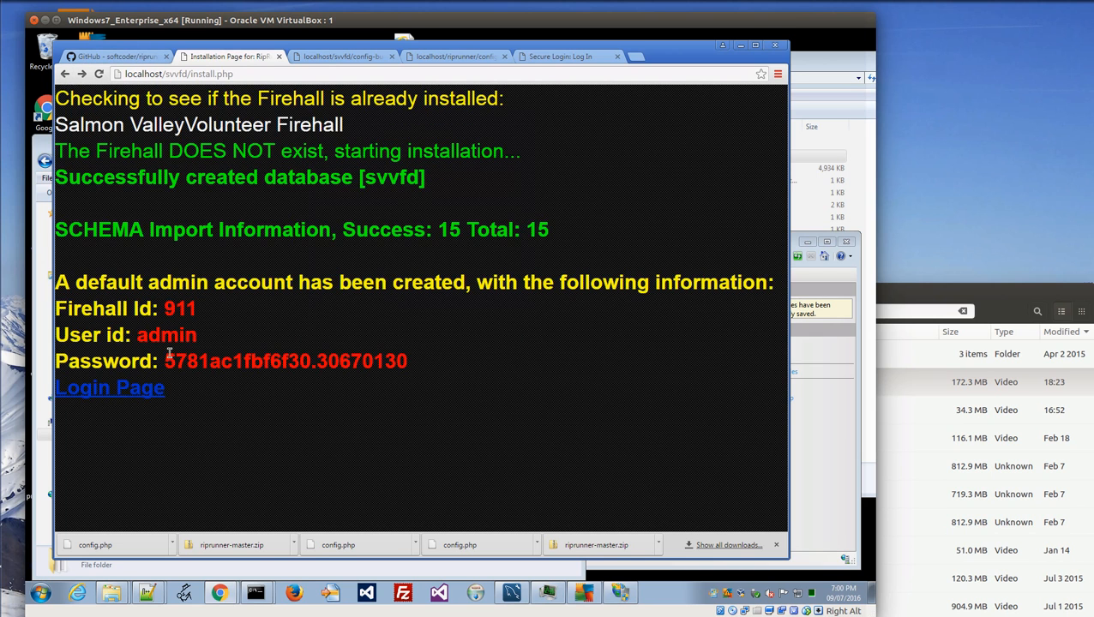
drag(166, 361, 424, 362)
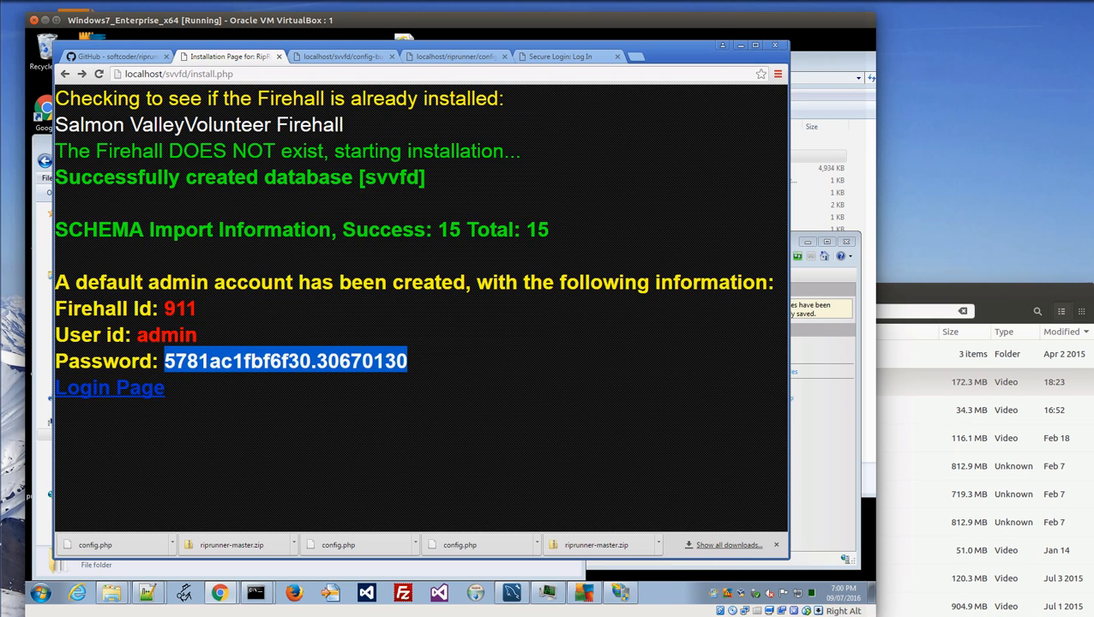
click(116, 390)
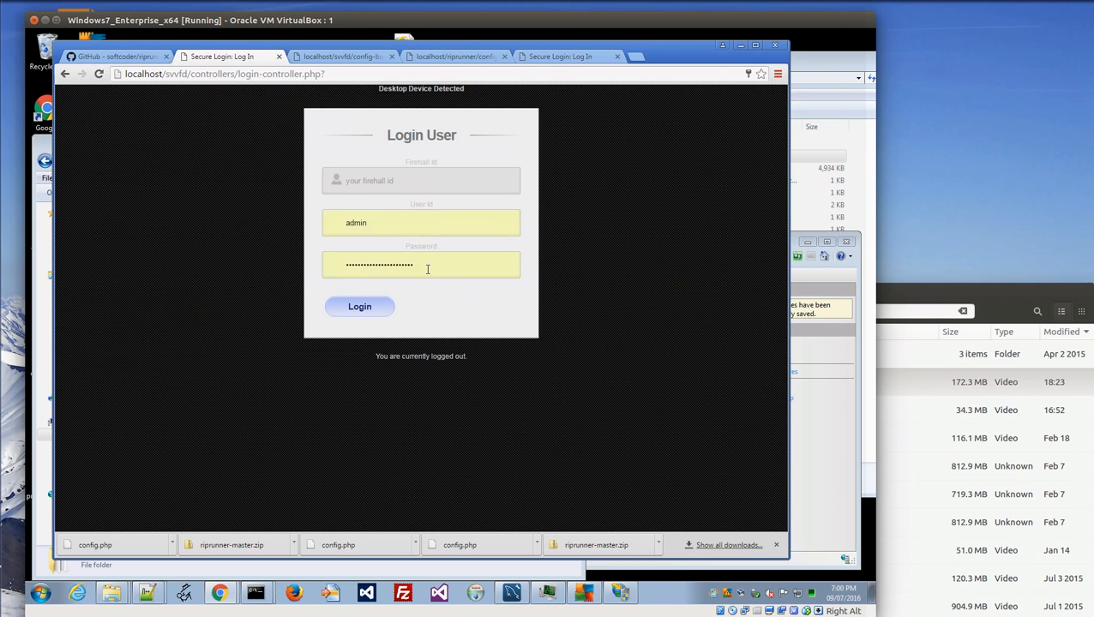
drag(426, 266, 219, 272)
key(ctrl+v)
Set firehall id 911, log in, and update Chrome's saved password.
click(443, 185)
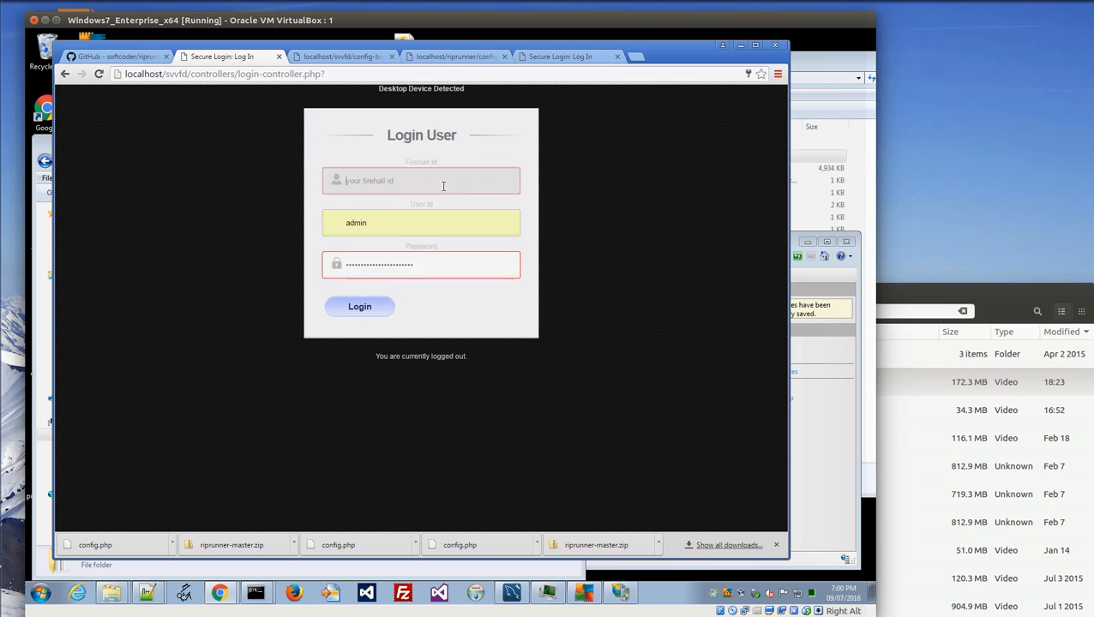
text(911)
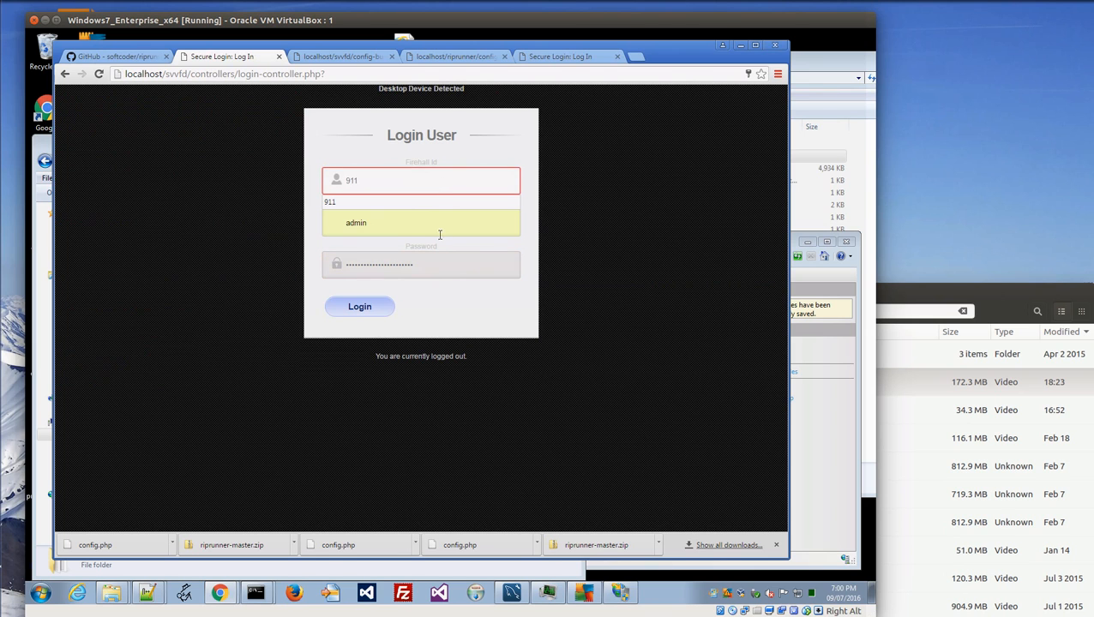
click(360, 306)
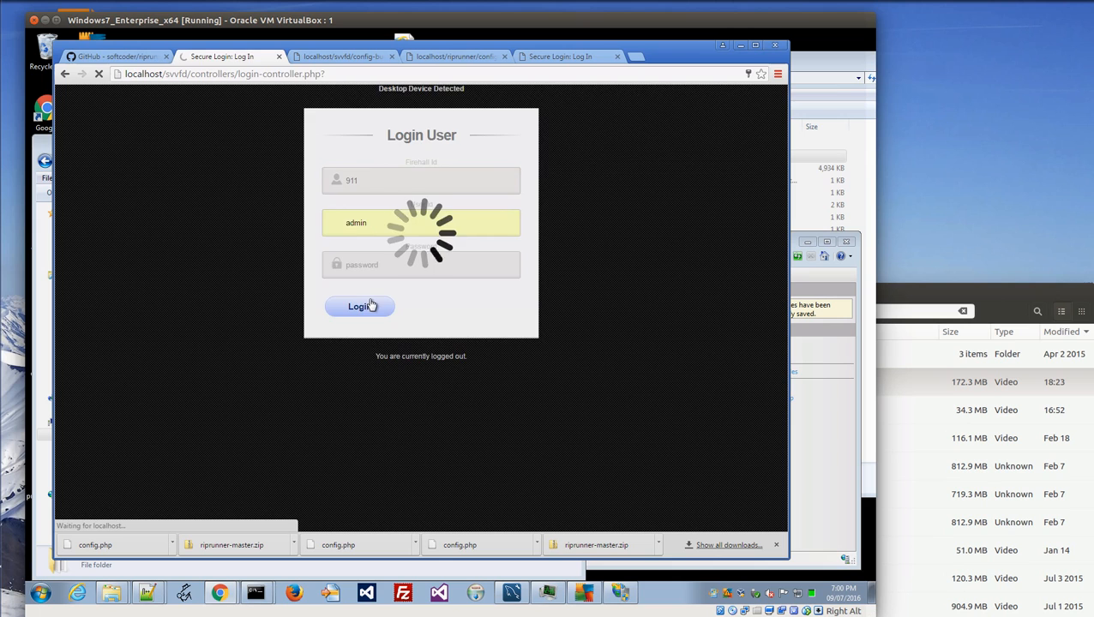
click(677, 157)
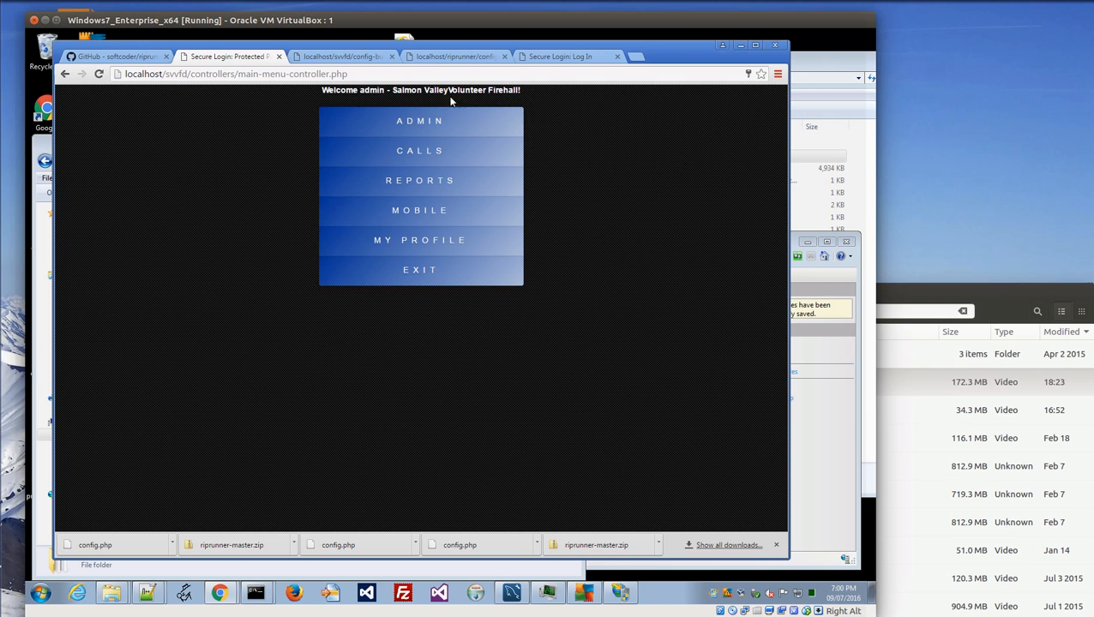
Open ADMIN > User Accounts and enter a new password on the admin row.
click(434, 122)
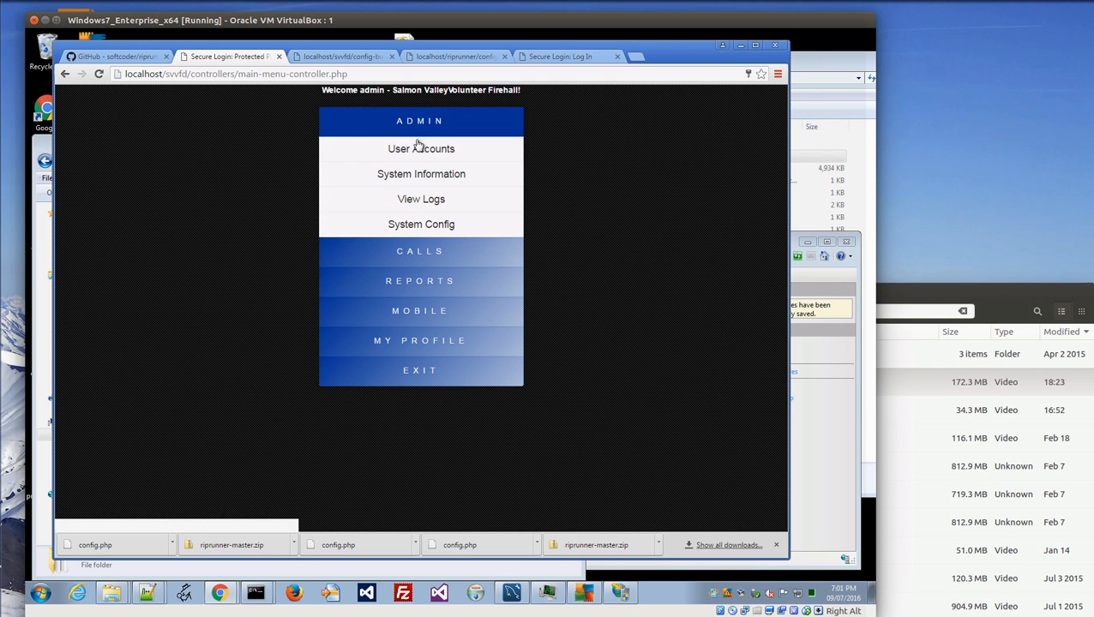
click(398, 152)
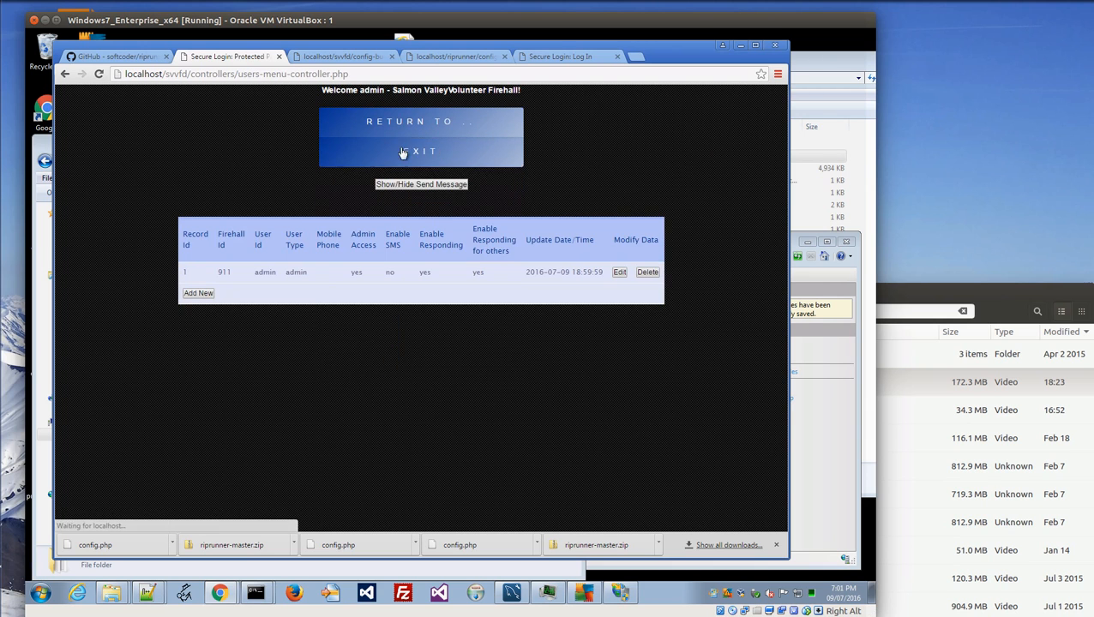
click(619, 273)
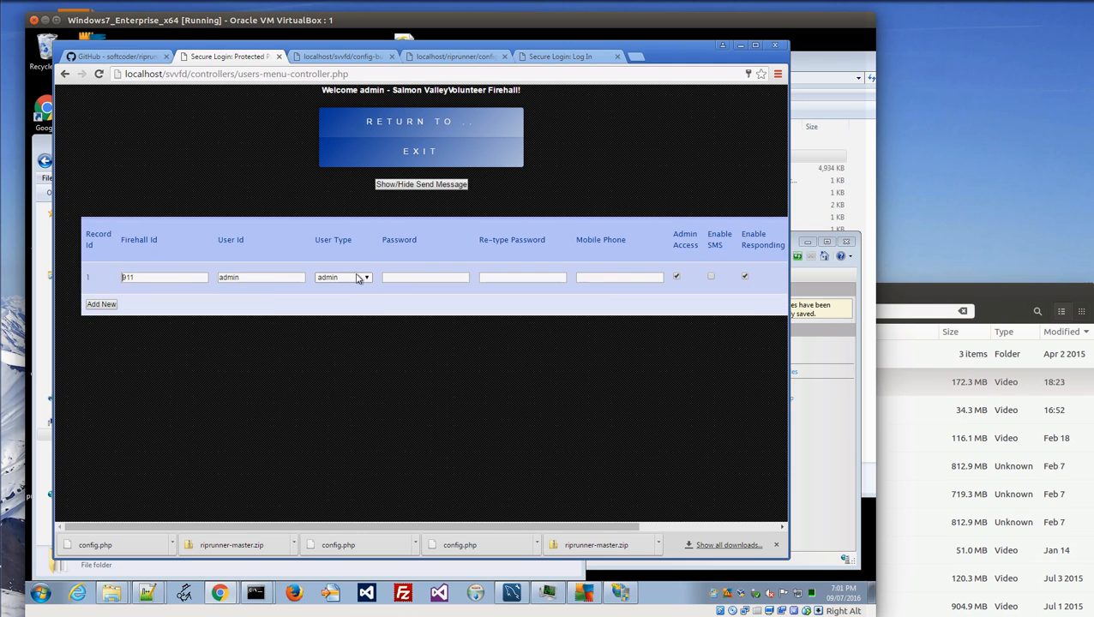
click(410, 277)
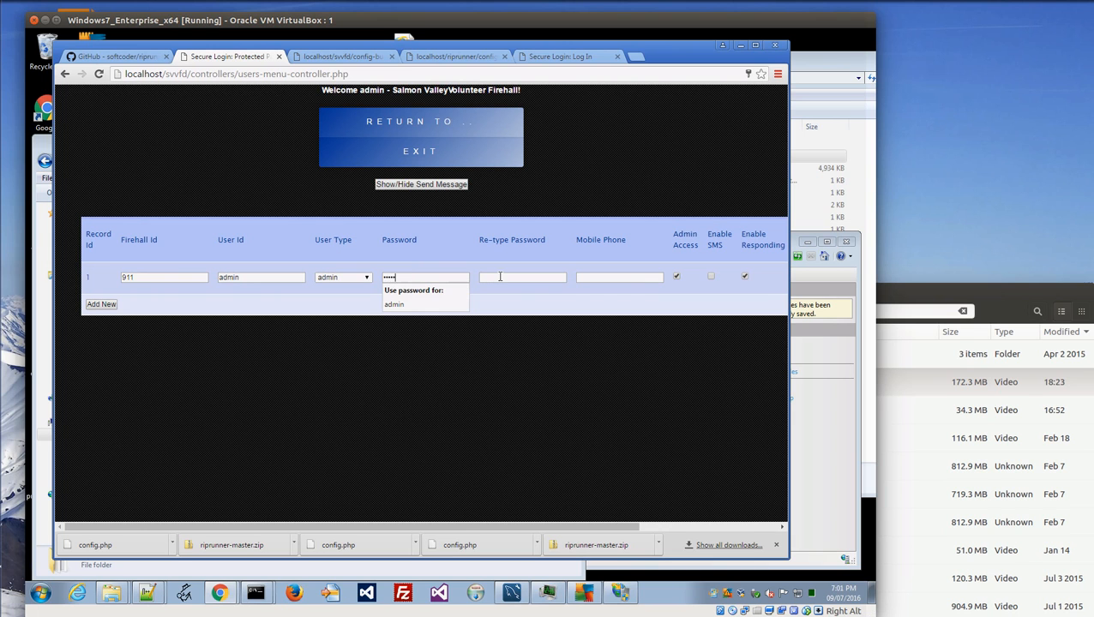
click(500, 277)
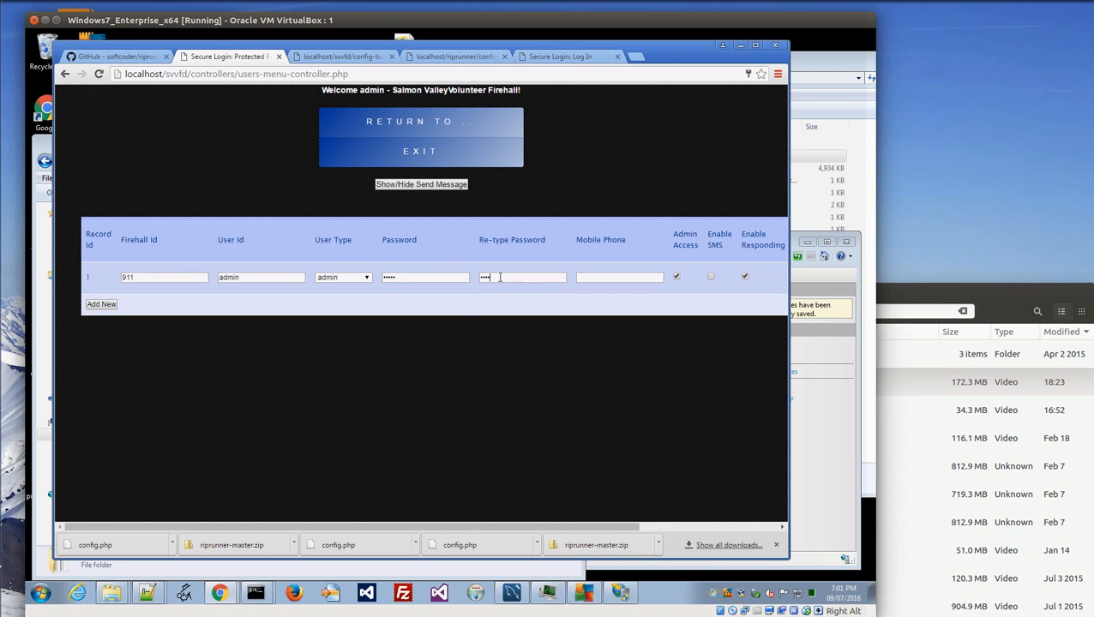
Save the admin row, update Chrome's password, and return to the login page.
scroll(704, 271, right, 3)
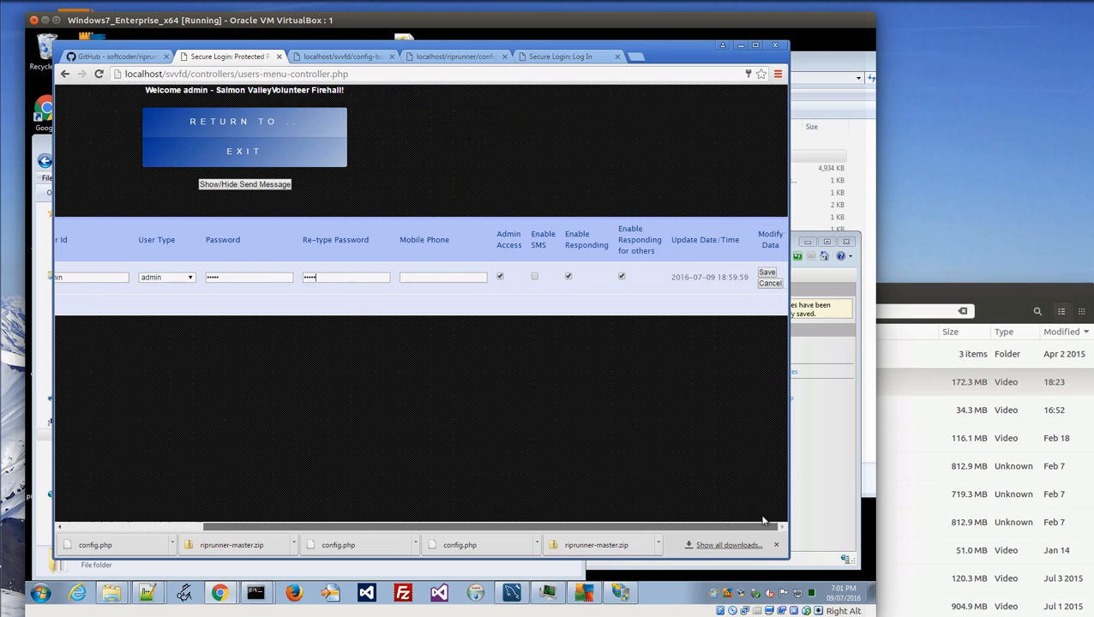
click(767, 272)
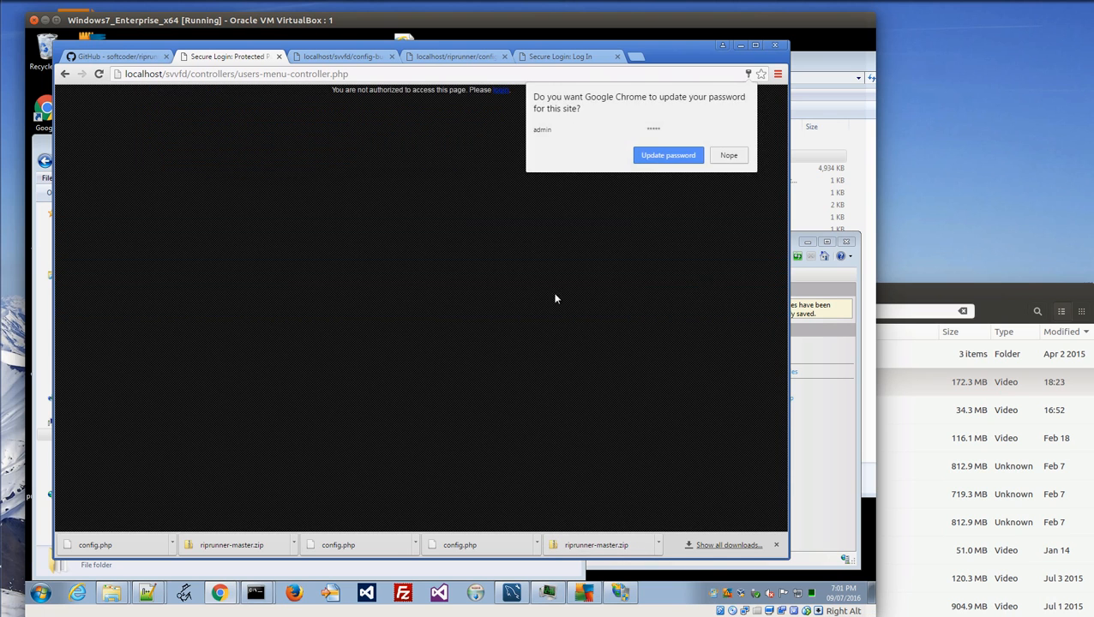
click(657, 160)
click(501, 90)
click(392, 180)
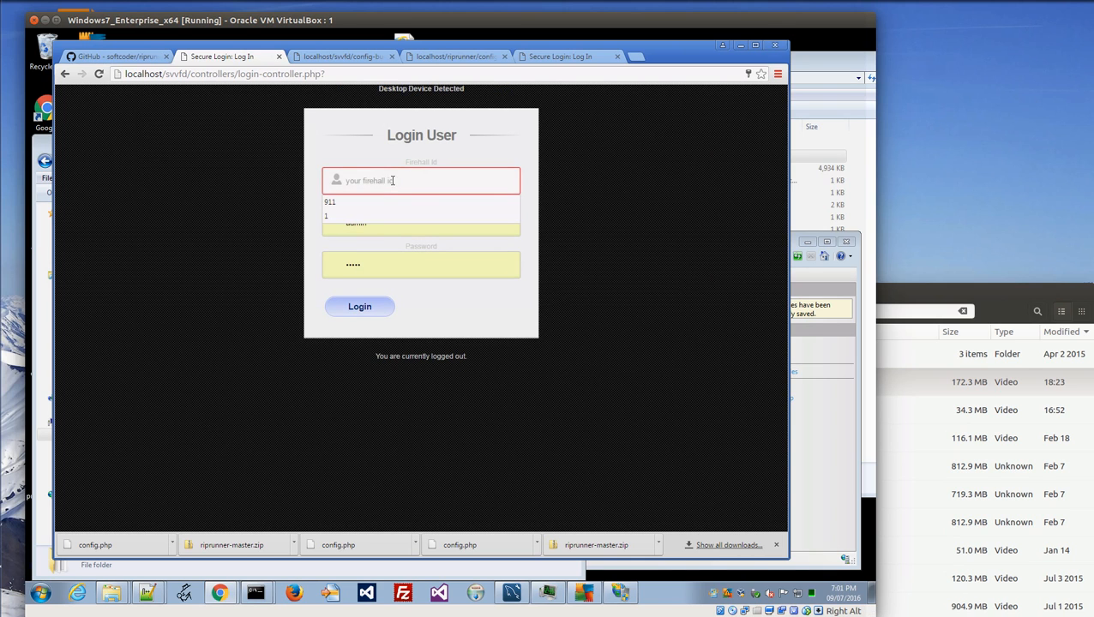
Log back in as admin with firehall id 911 and the saved password.
click(387, 204)
key(Tab)
key(Tab)
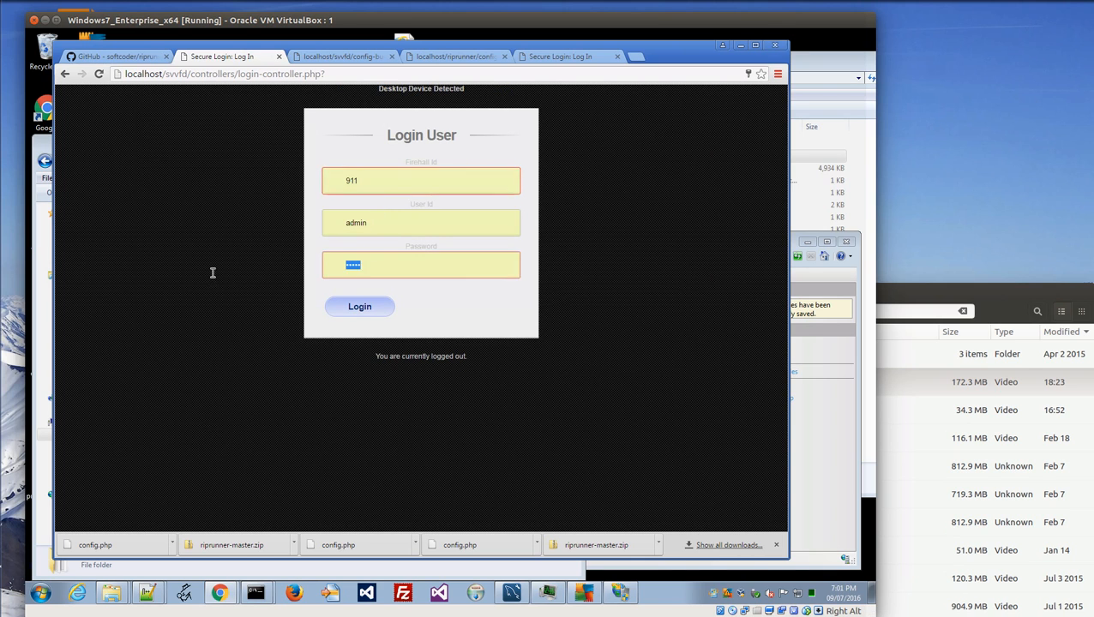
text(a)
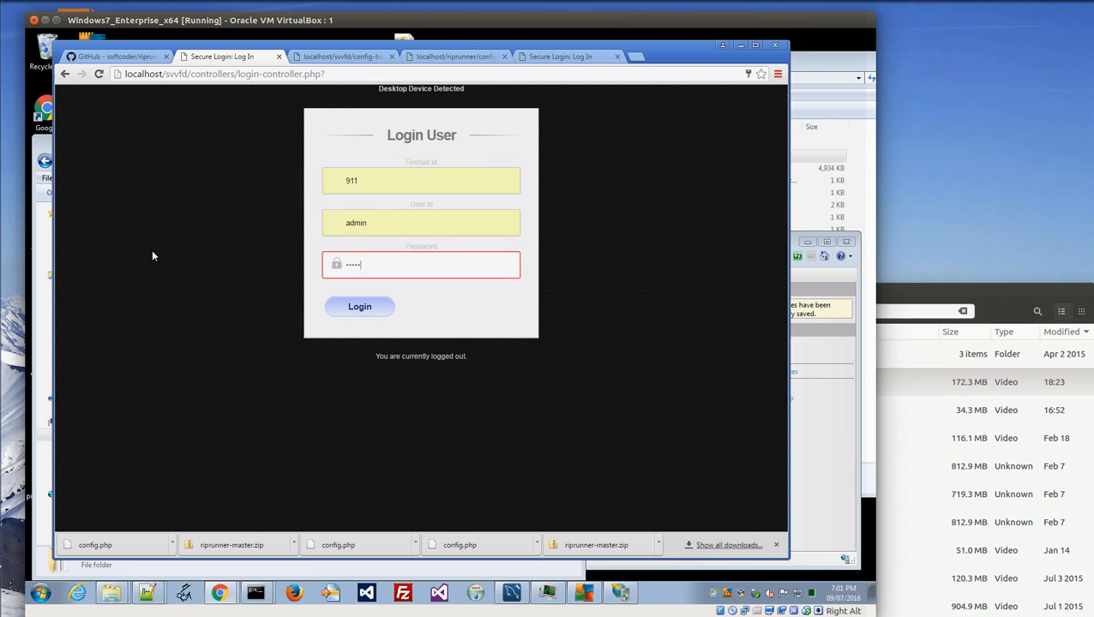
click(356, 309)
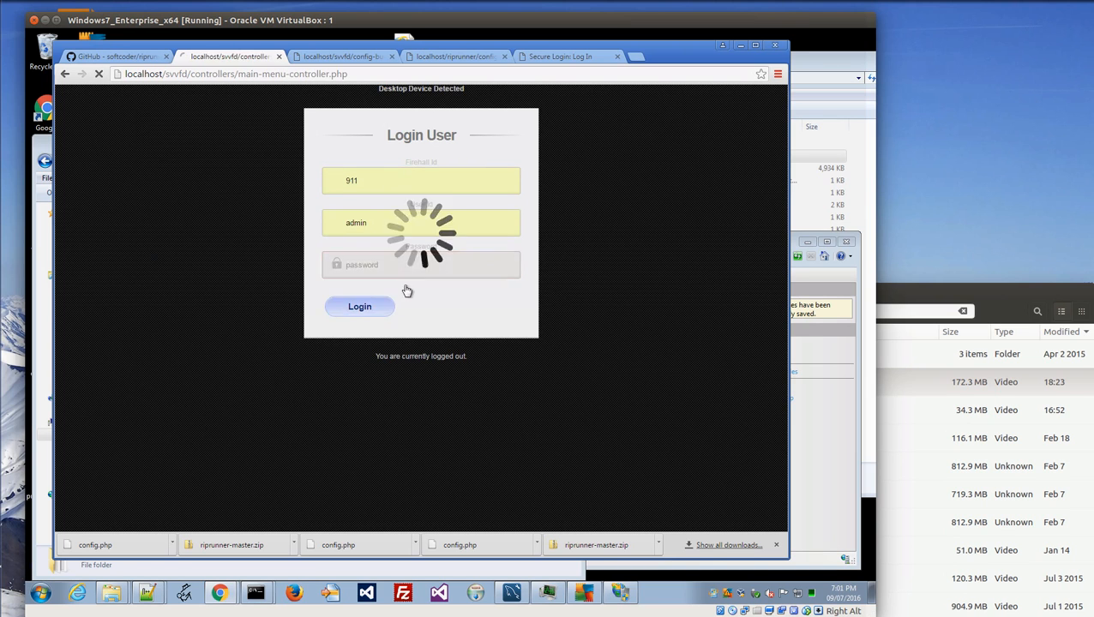
Add a new blank row in ADMIN > User Accounts.
click(466, 135)
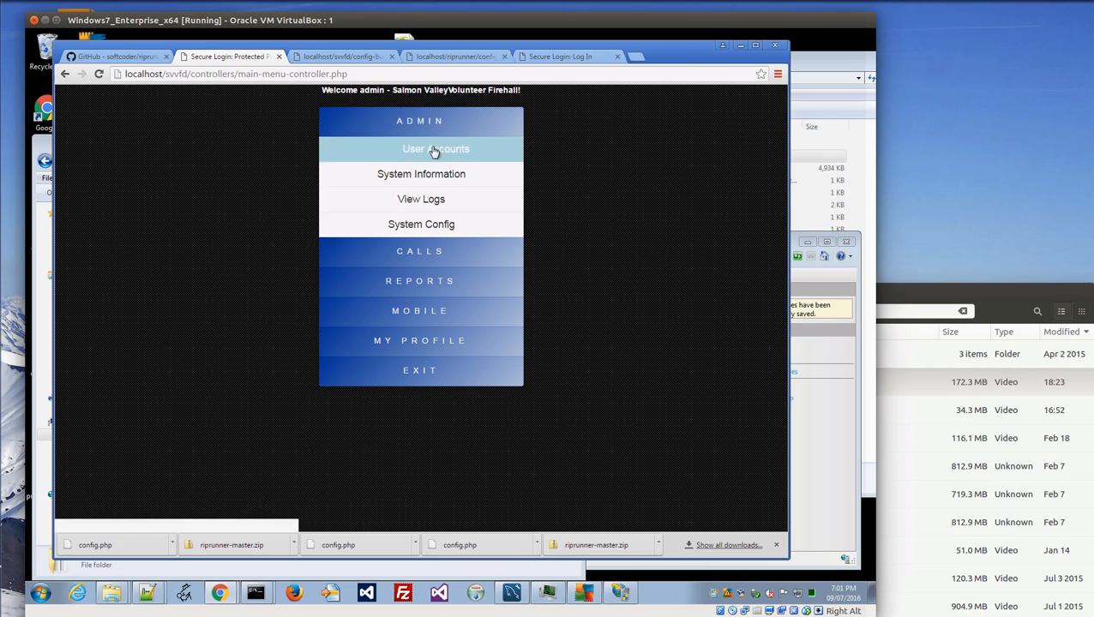
click(434, 150)
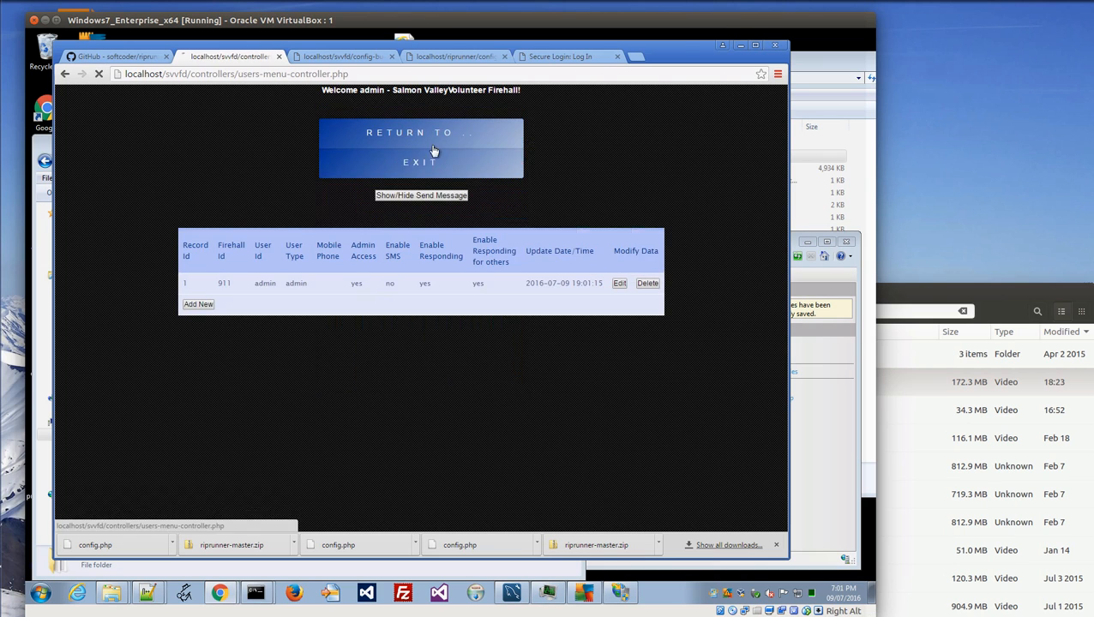
click(193, 293)
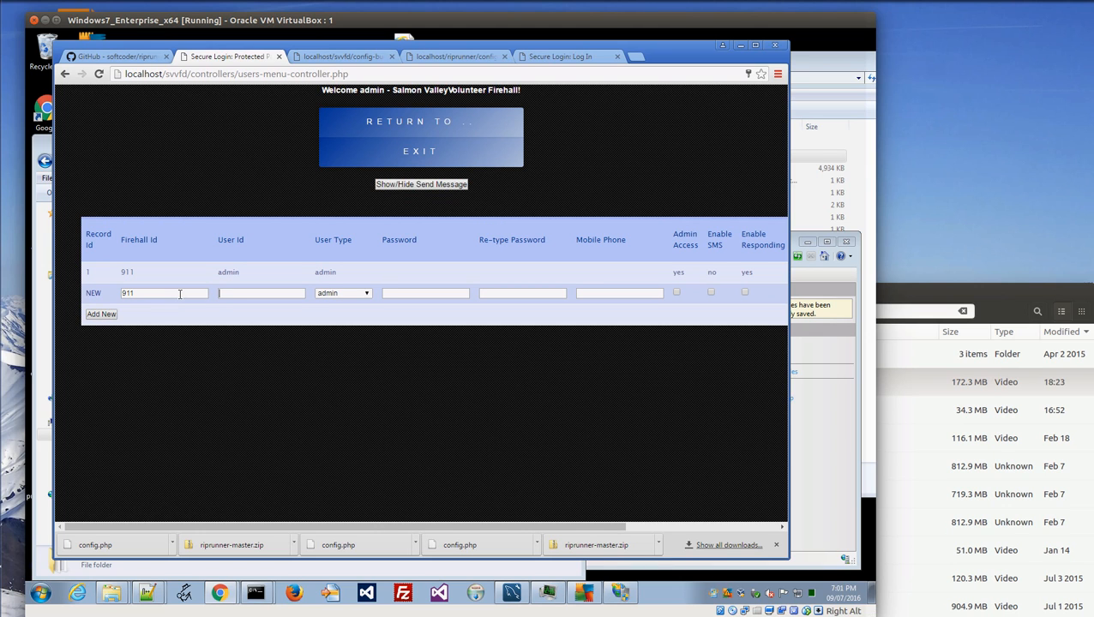
Fill the new user row with the suggested user id, fire fighter type and a password.
text(mark)
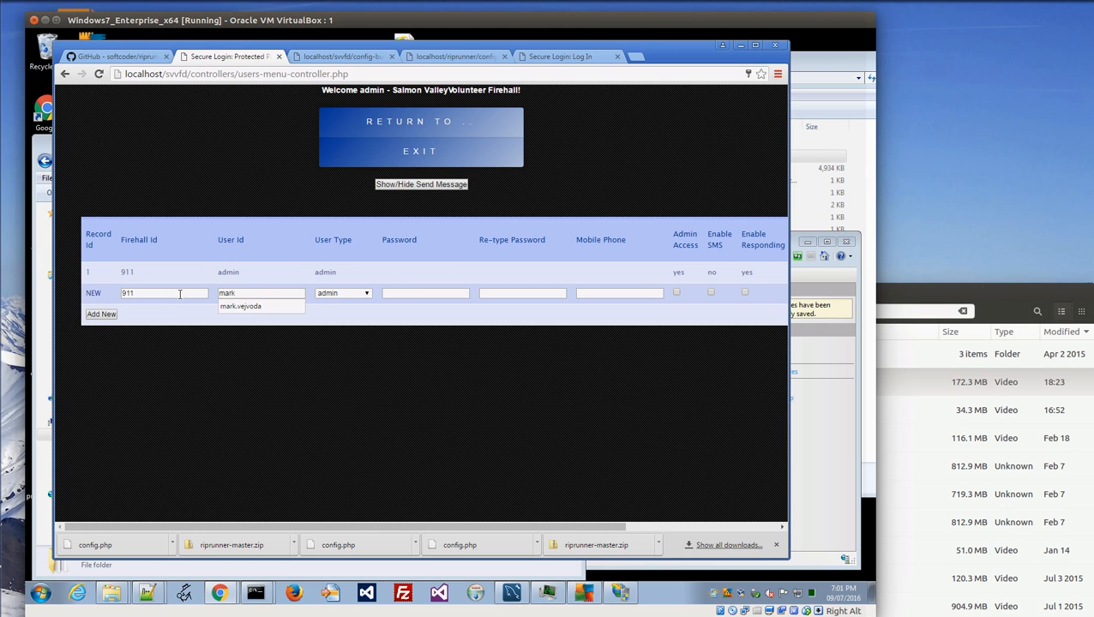
key(Down)
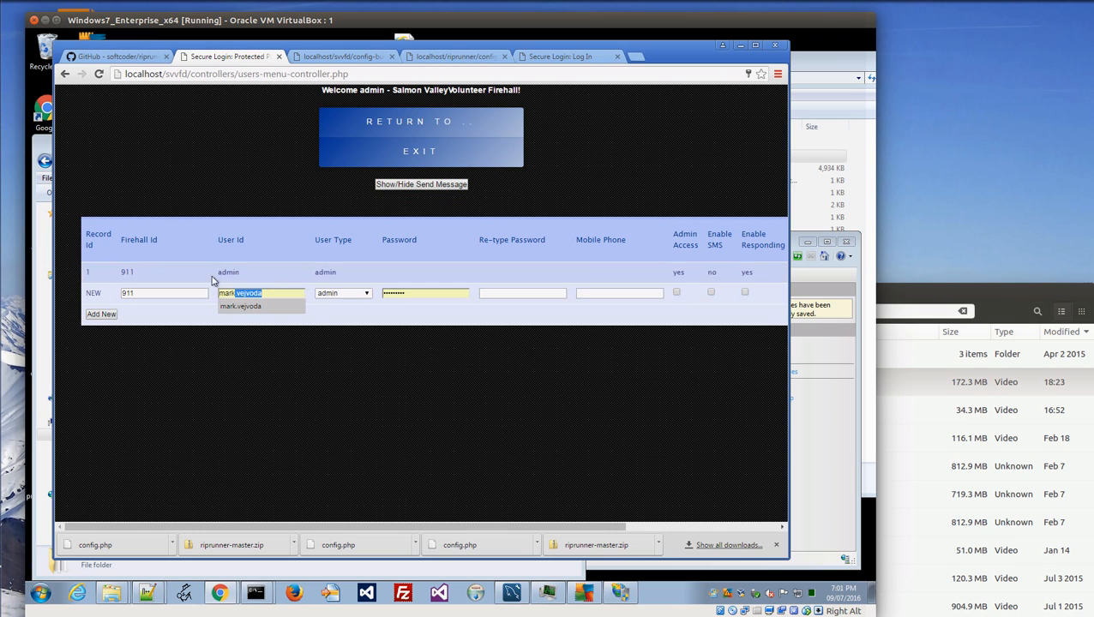
click(366, 293)
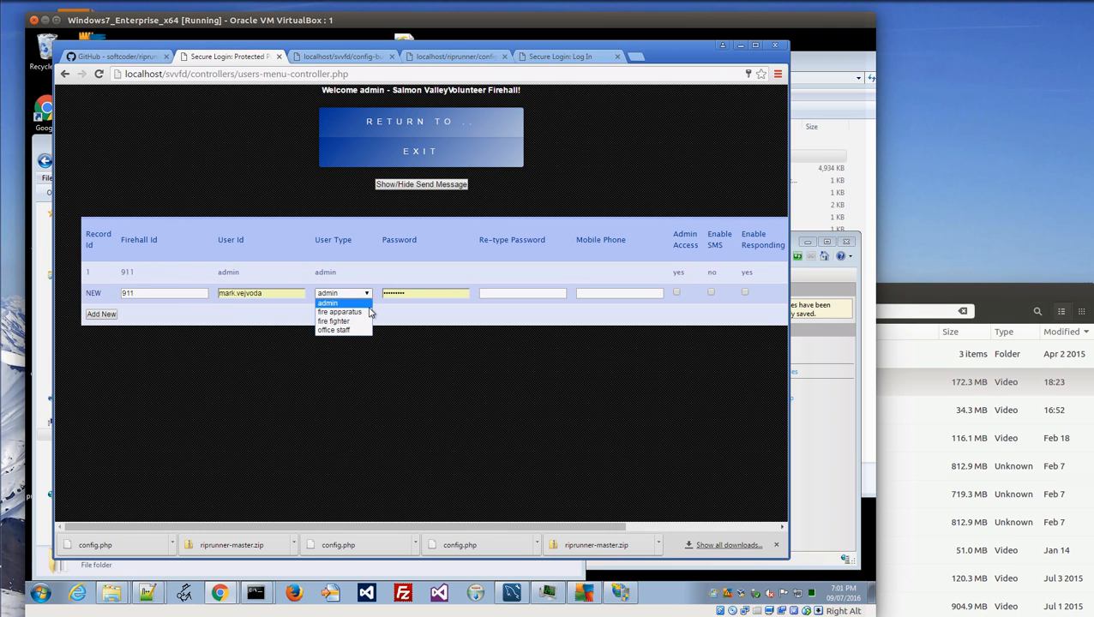
click(360, 321)
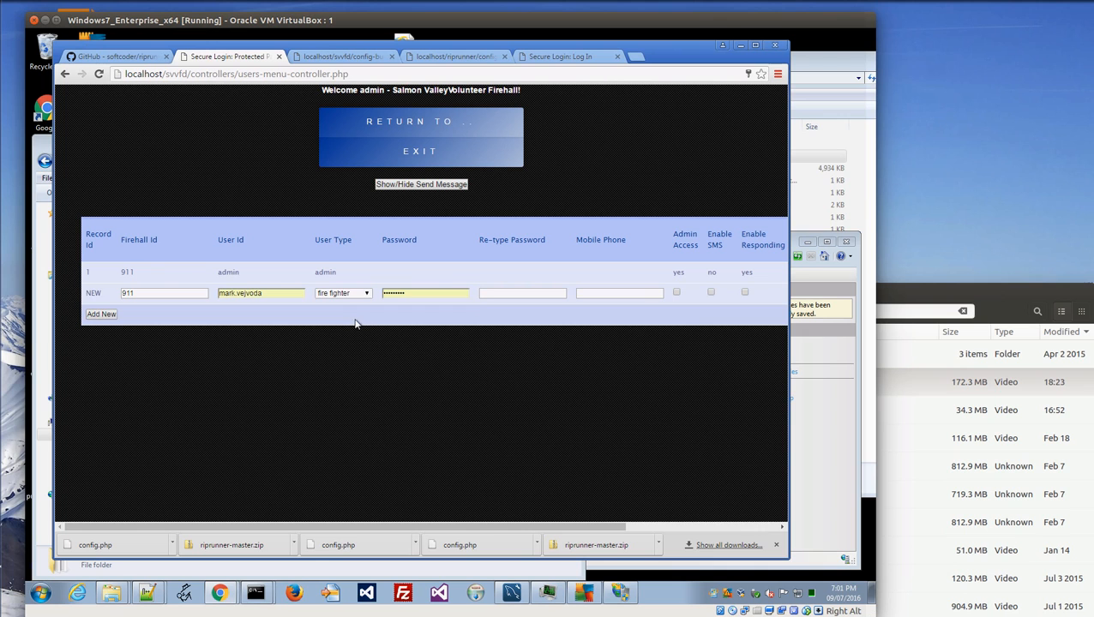
key(Tab)
text(p)
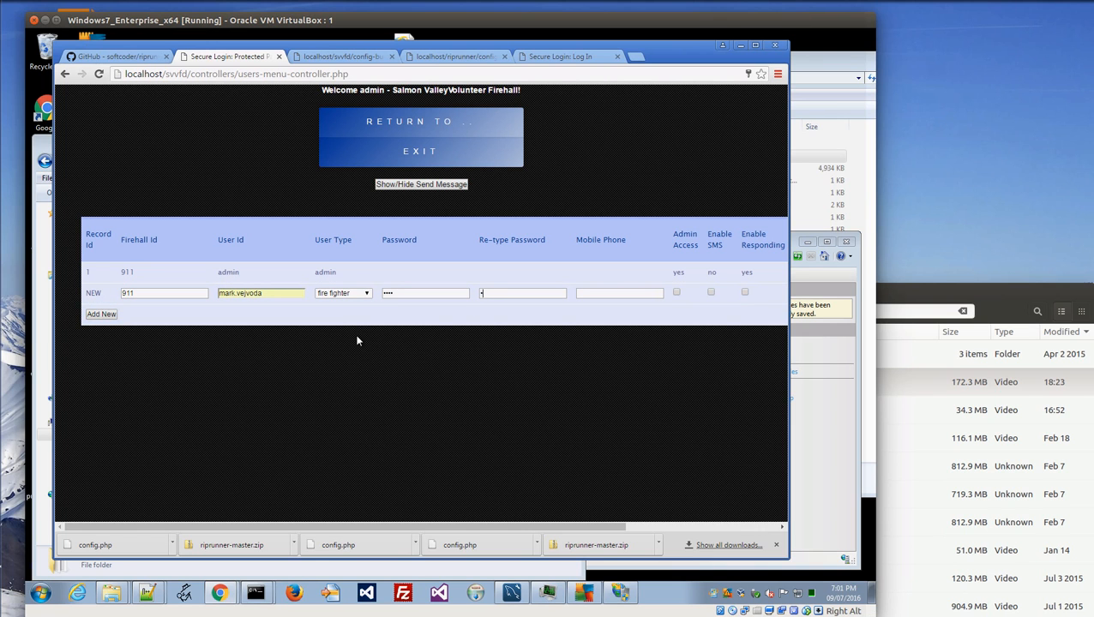
click(495, 294)
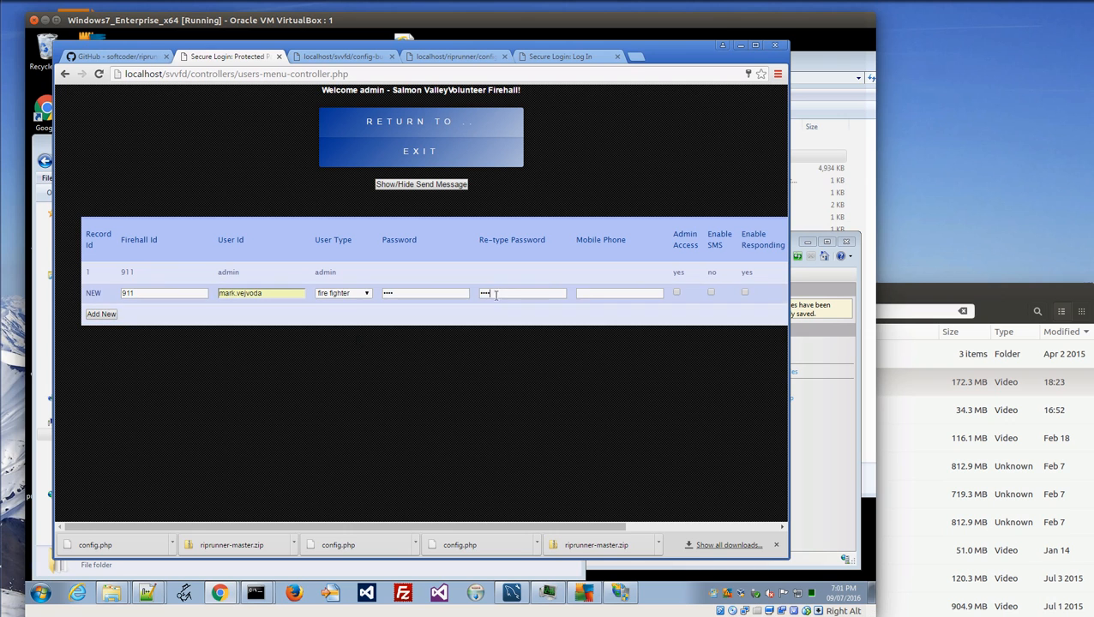
click(598, 295)
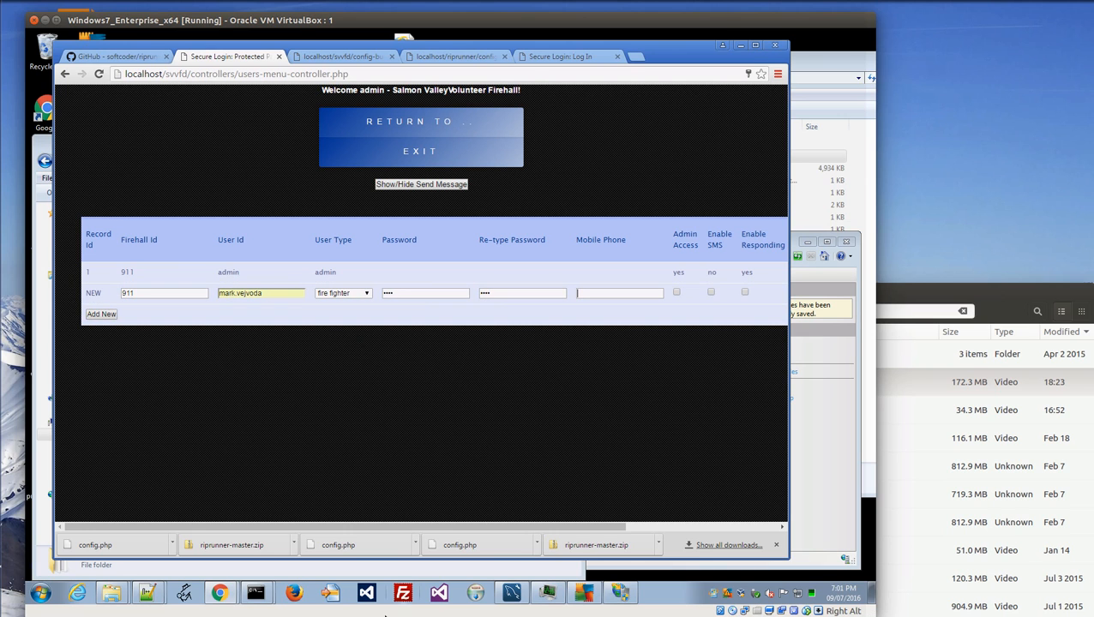
Tick admin access, keep fire fighter as the user type, and save the row.
drag(528, 529, 686, 529)
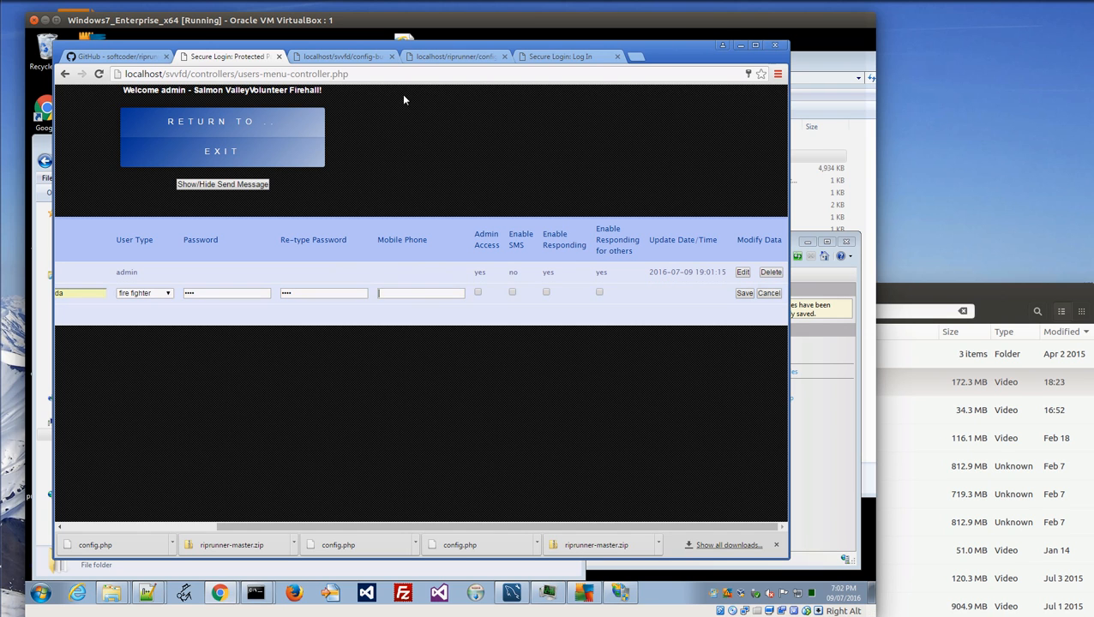
click(477, 293)
click(169, 294)
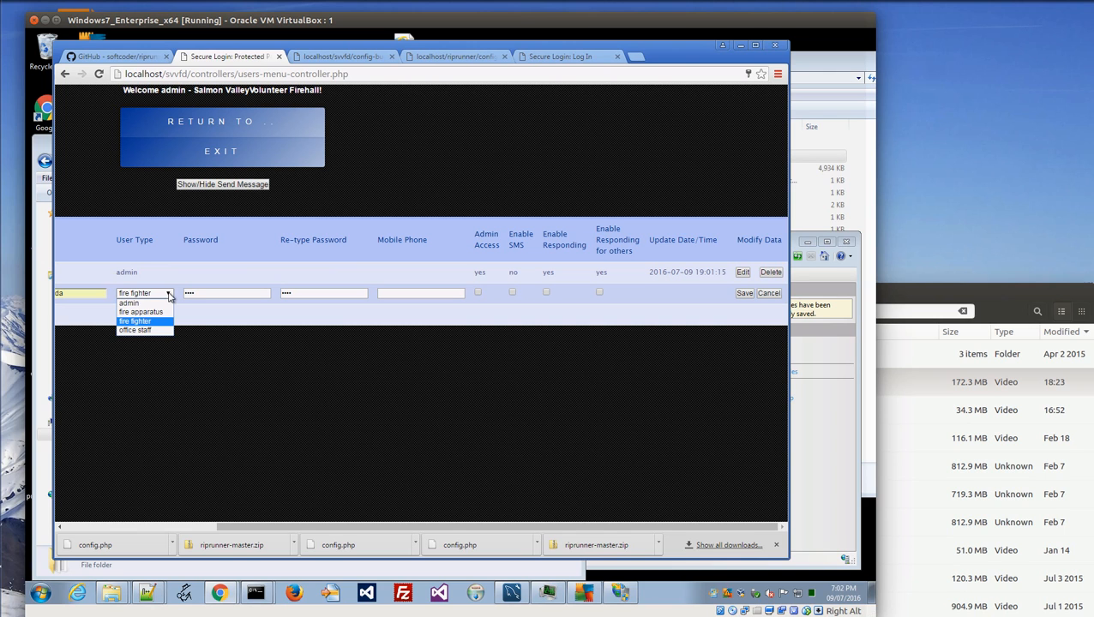
click(580, 361)
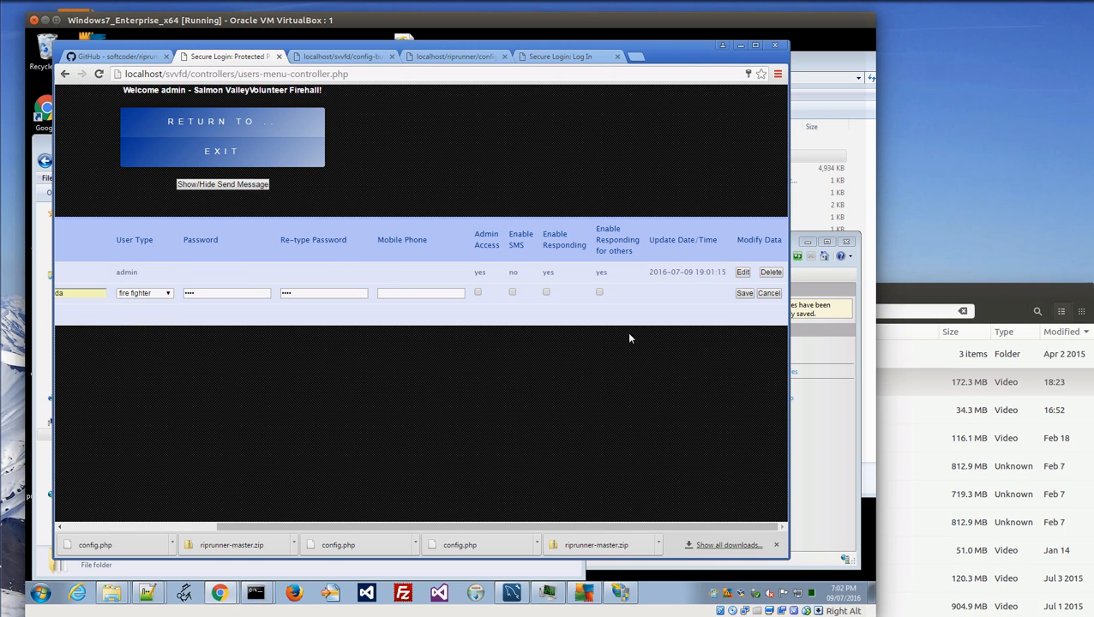
click(742, 293)
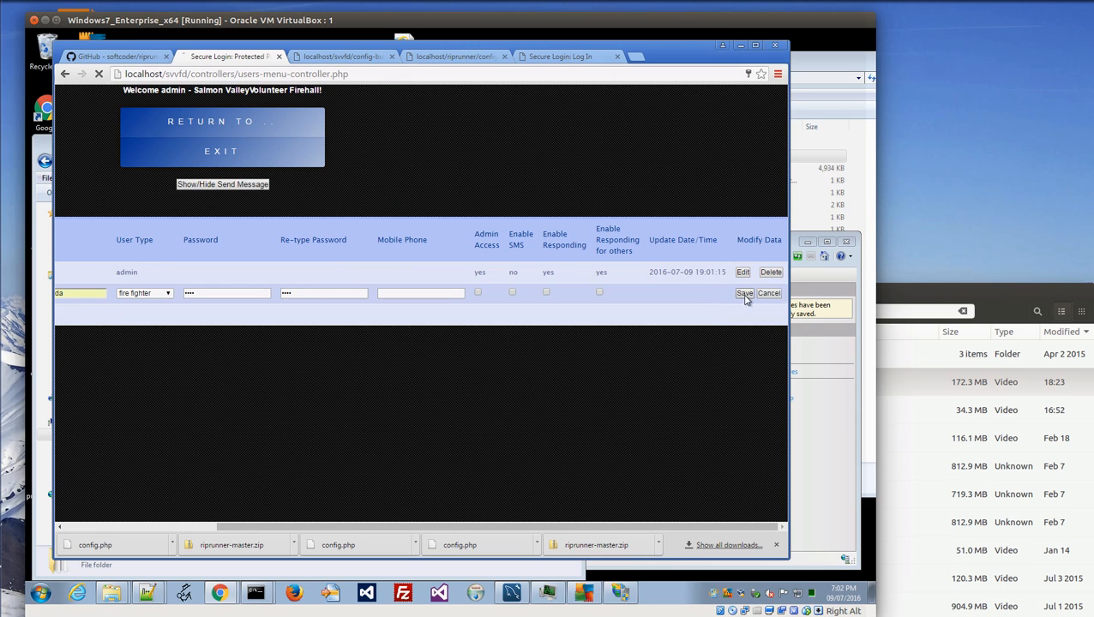
Refill the row with firehall 911, the saved user id, fire fighter and a new password, then save.
click(168, 306)
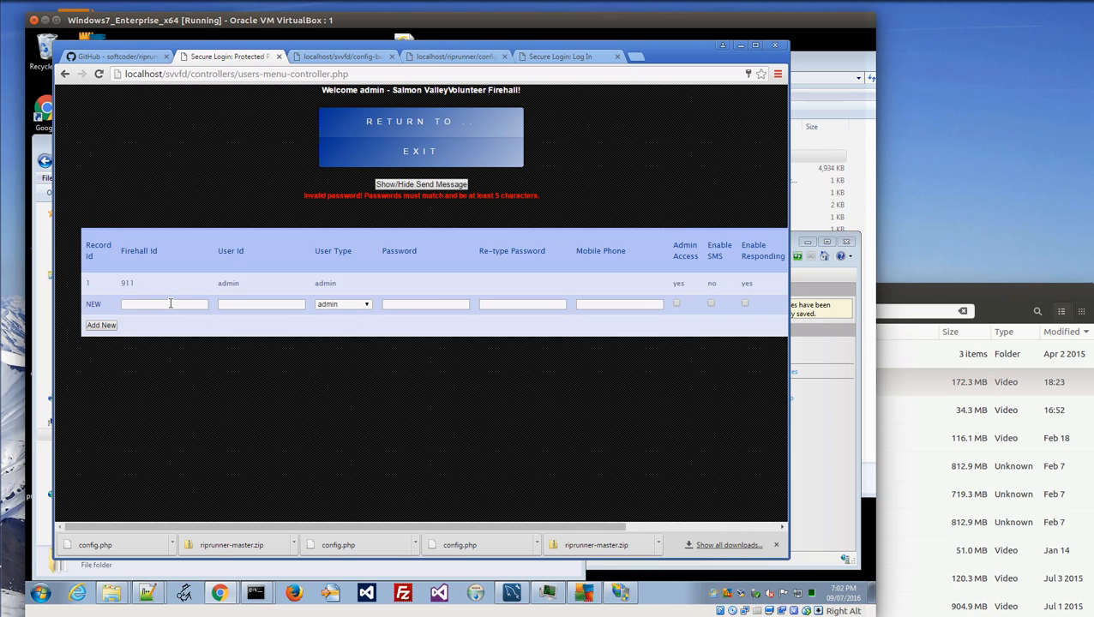
text(911)
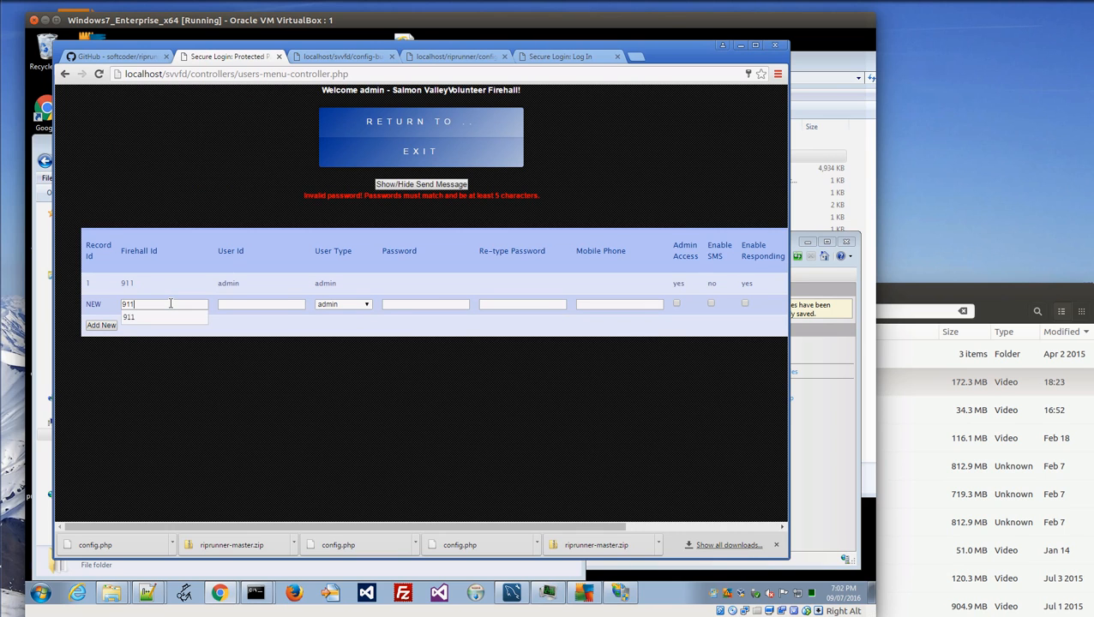
click(259, 304)
click(282, 333)
click(366, 304)
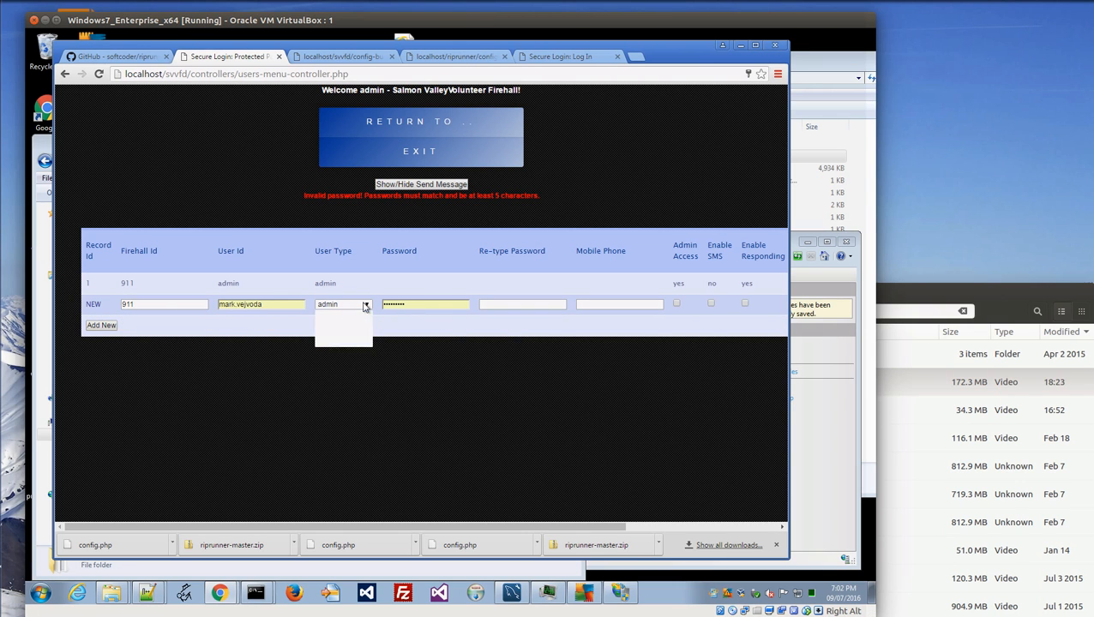
click(340, 333)
drag(420, 303, 211, 332)
text(1234)
key(Tab)
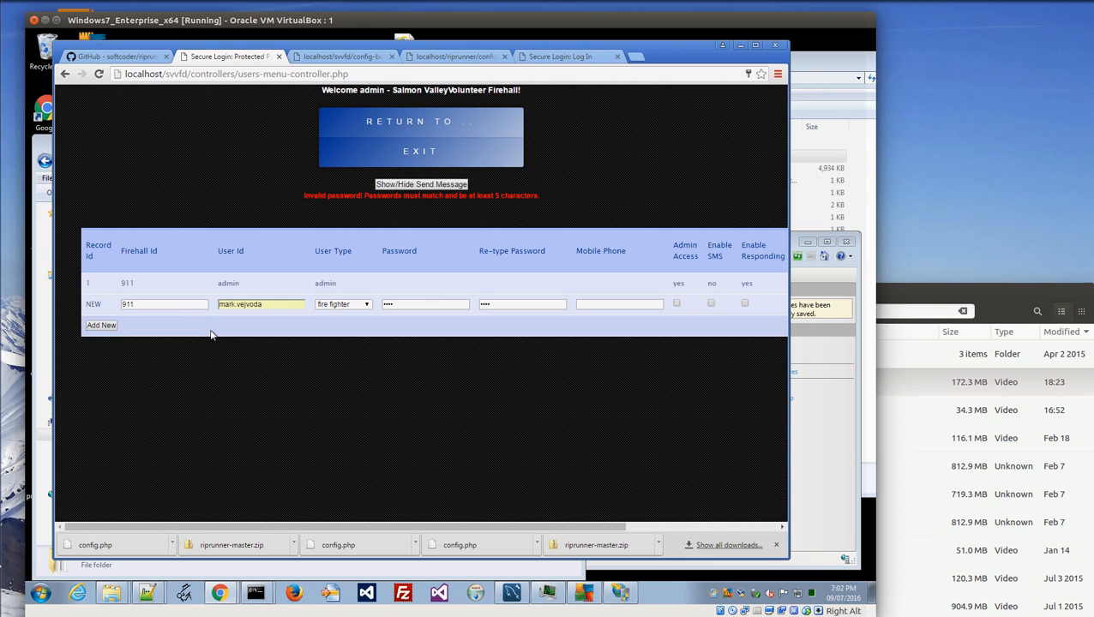
click(638, 528)
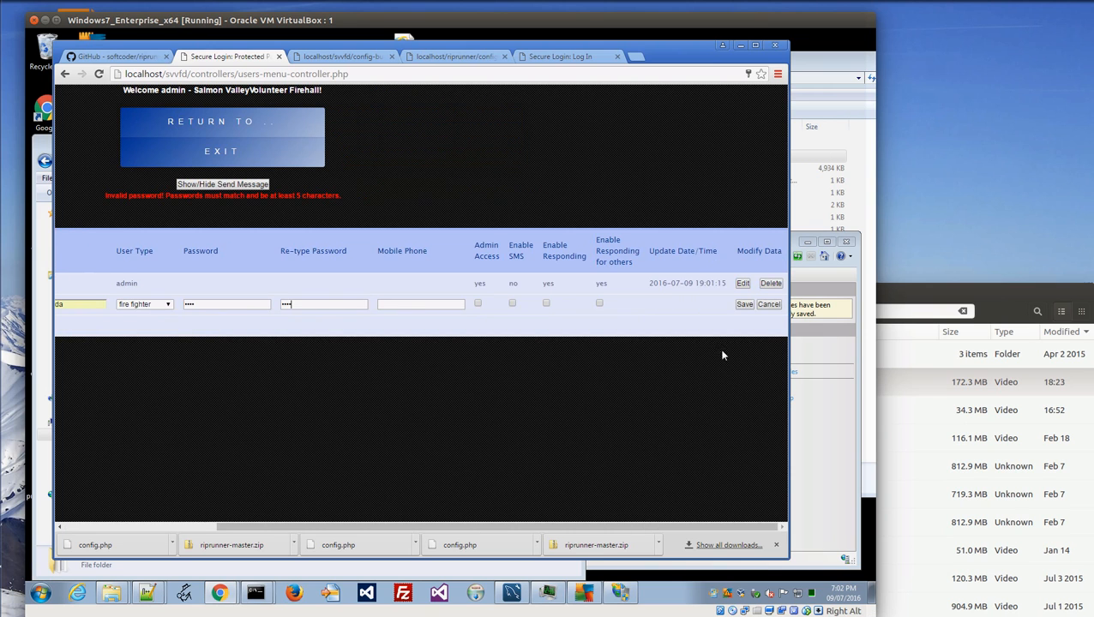
click(744, 305)
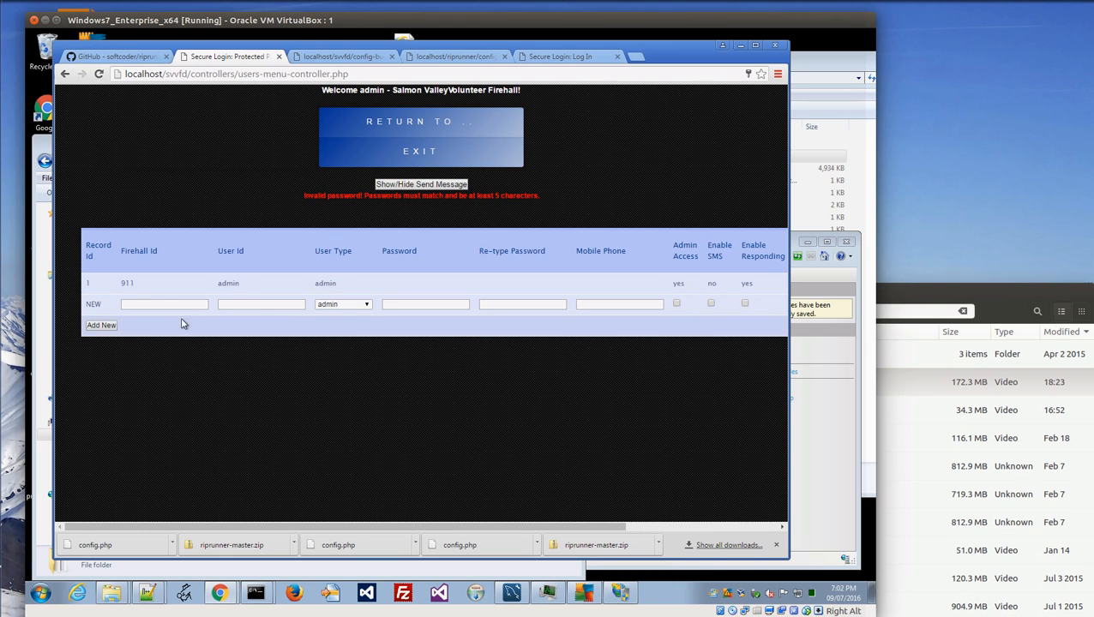
Fill a fresh row with firehall 911, the user id, fire fighter and the password in both fields.
click(165, 304)
click(170, 315)
click(246, 302)
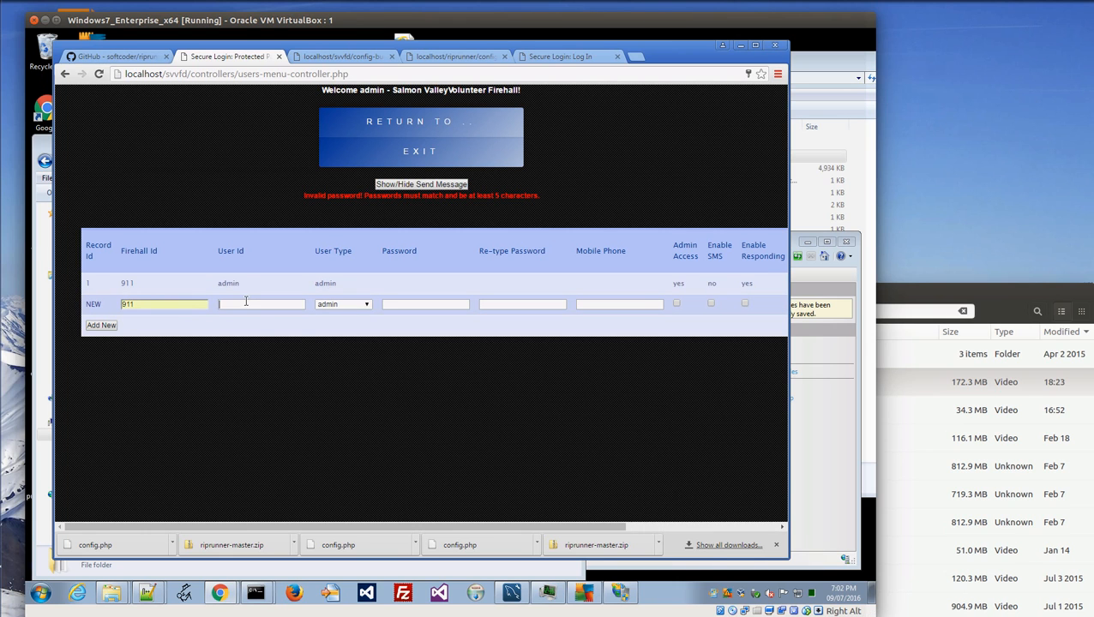
click(261, 330)
click(343, 304)
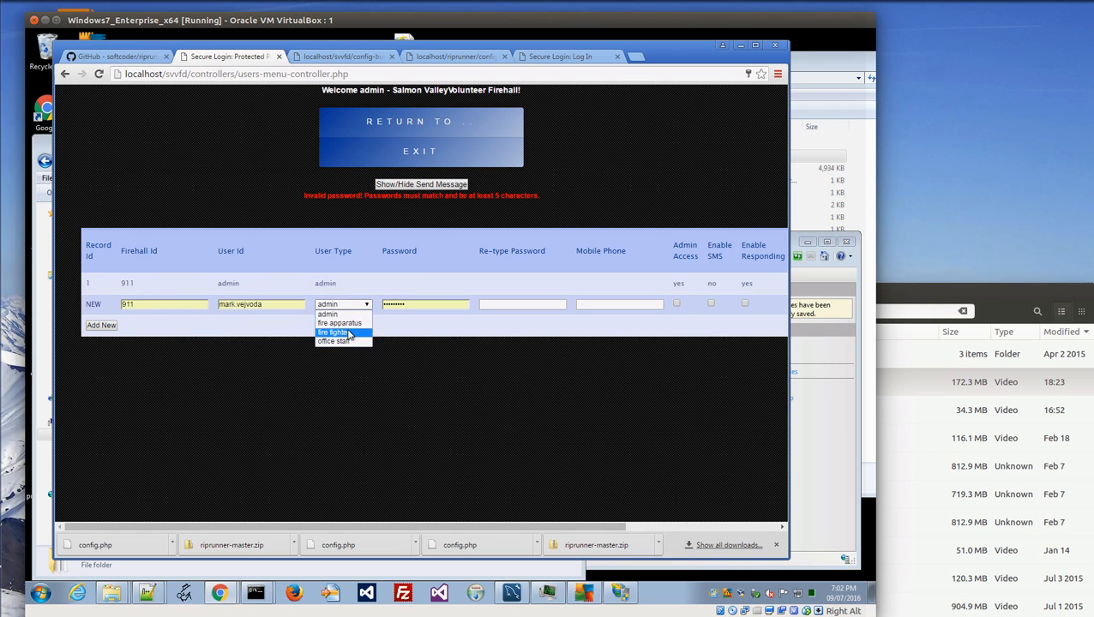
click(343, 333)
double_click(387, 311)
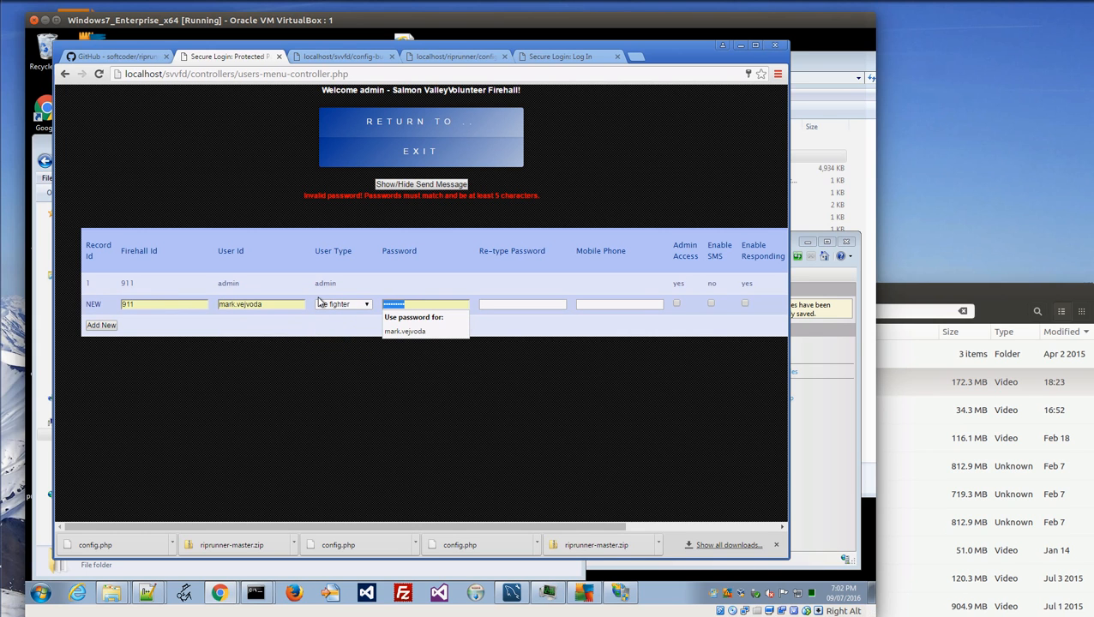
text(••)
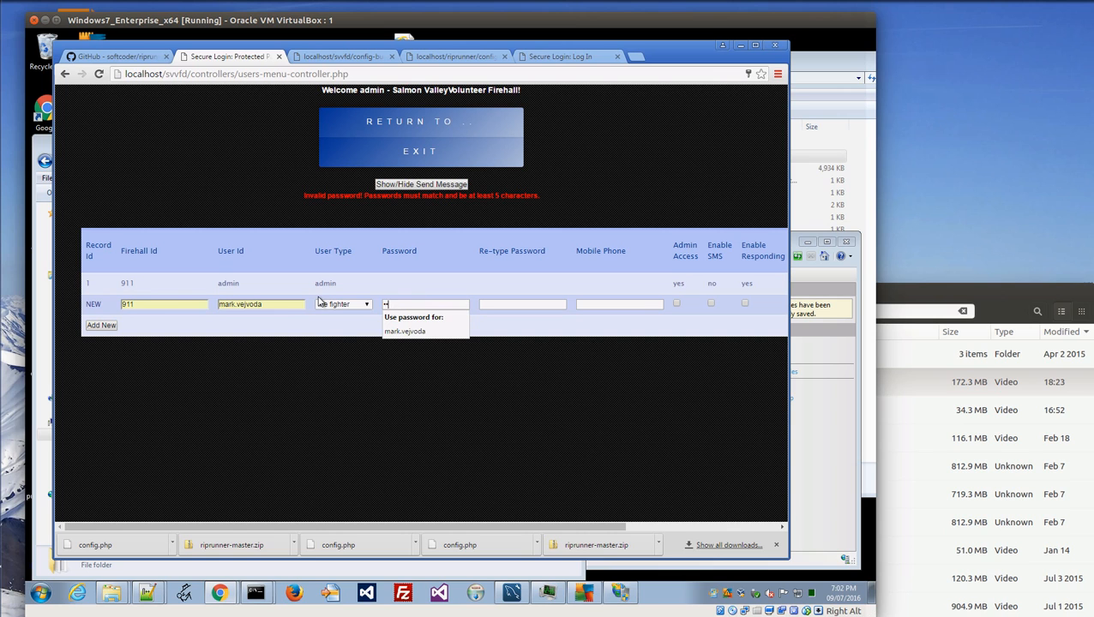
text(•)
click(537, 308)
text(•••••)
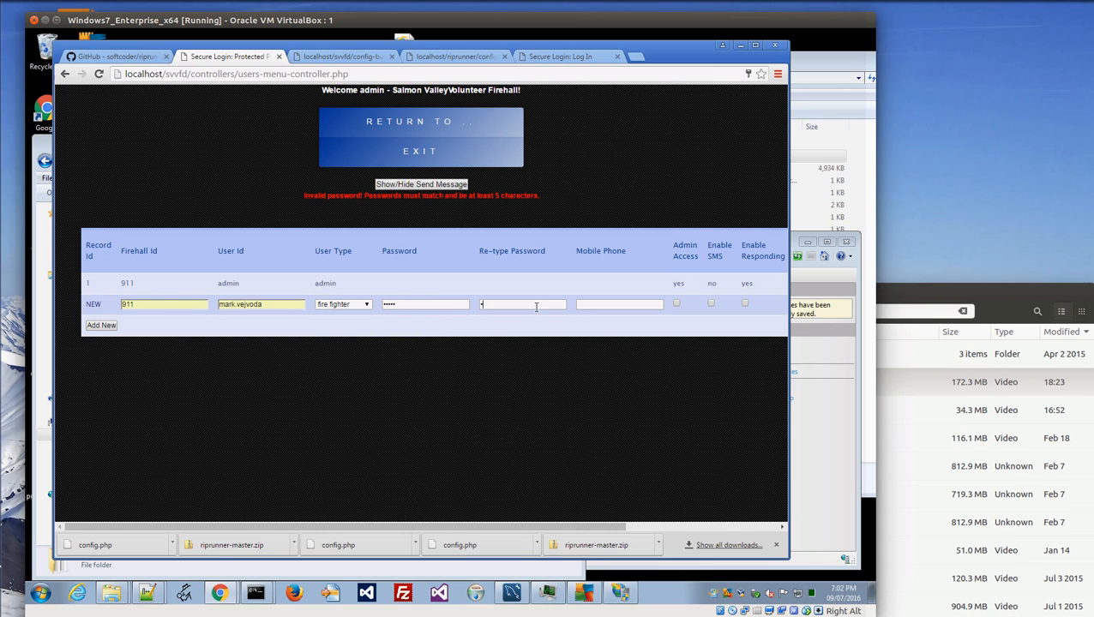
scroll(642, 383, right, 5)
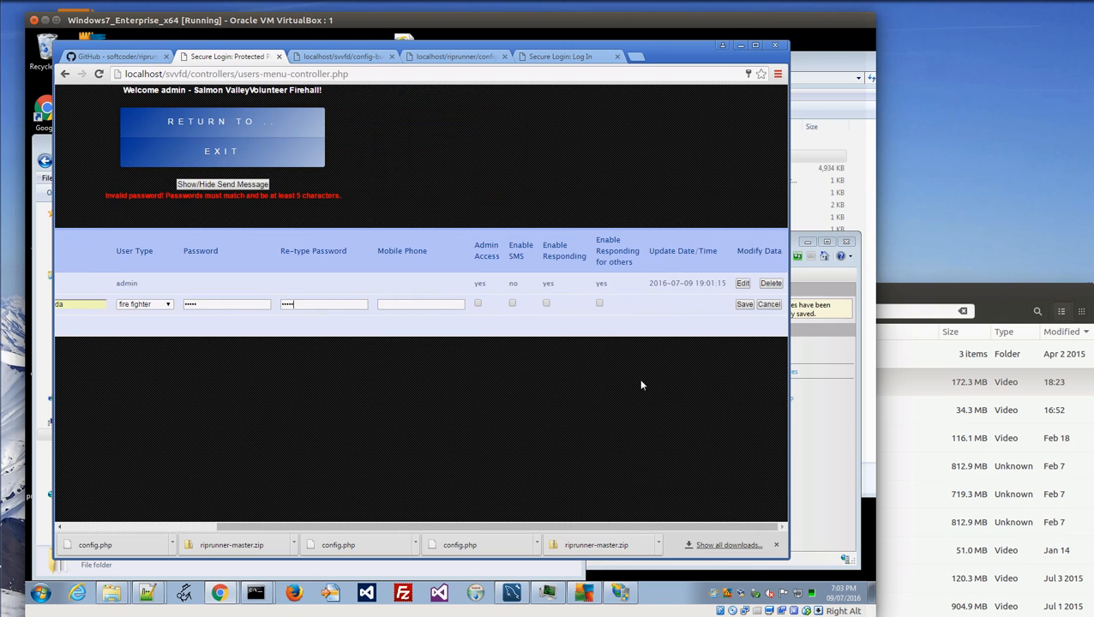
click(744, 306)
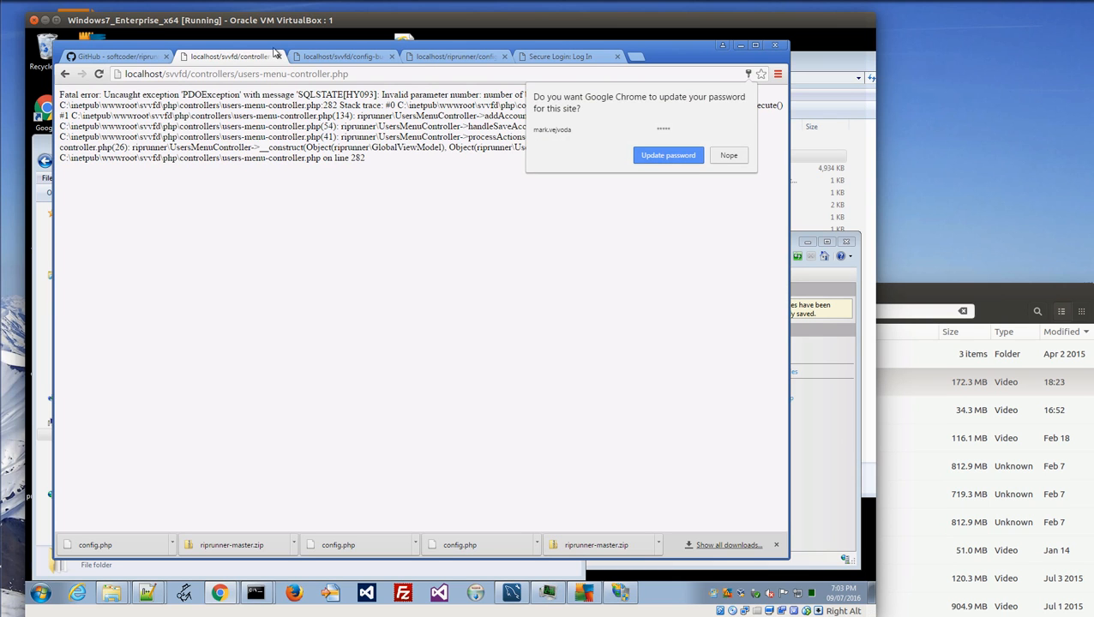
click(888, 1)
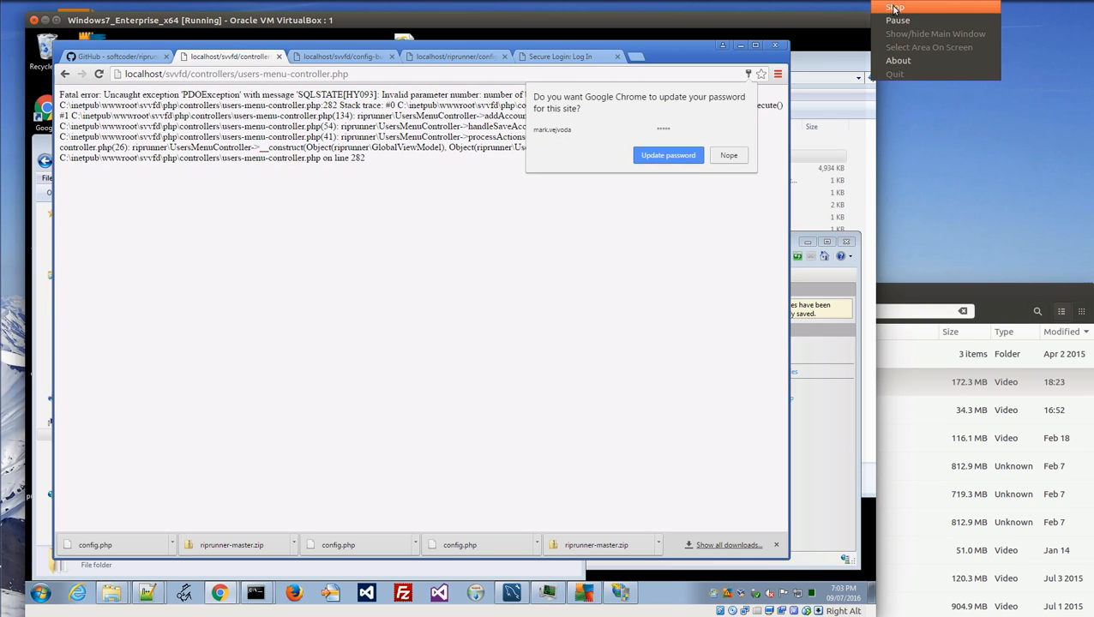
click(897, 21)
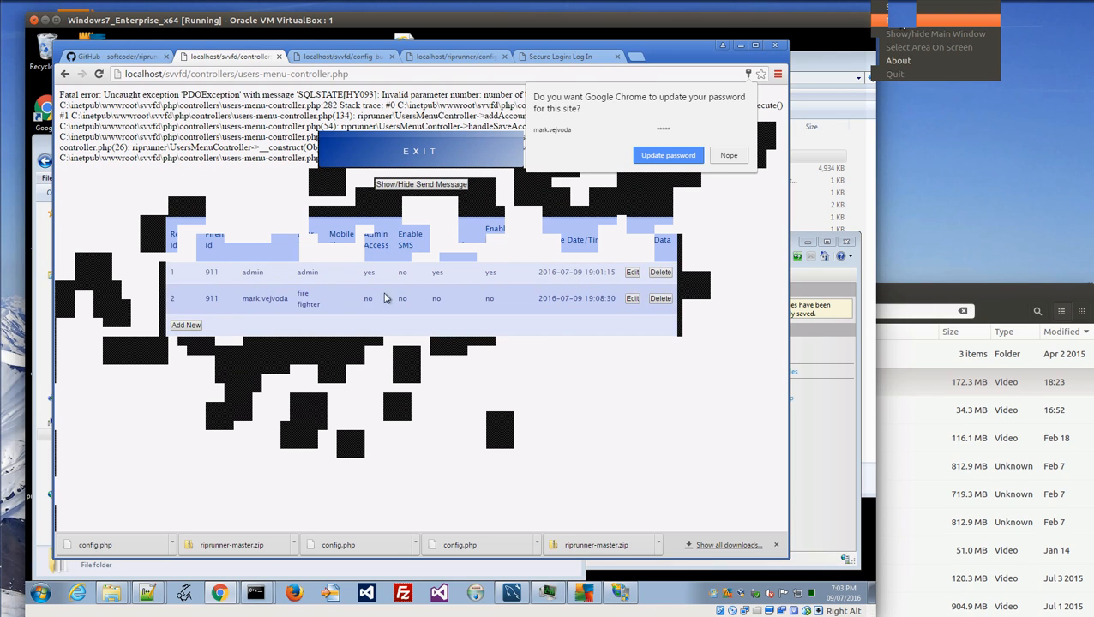
click(730, 158)
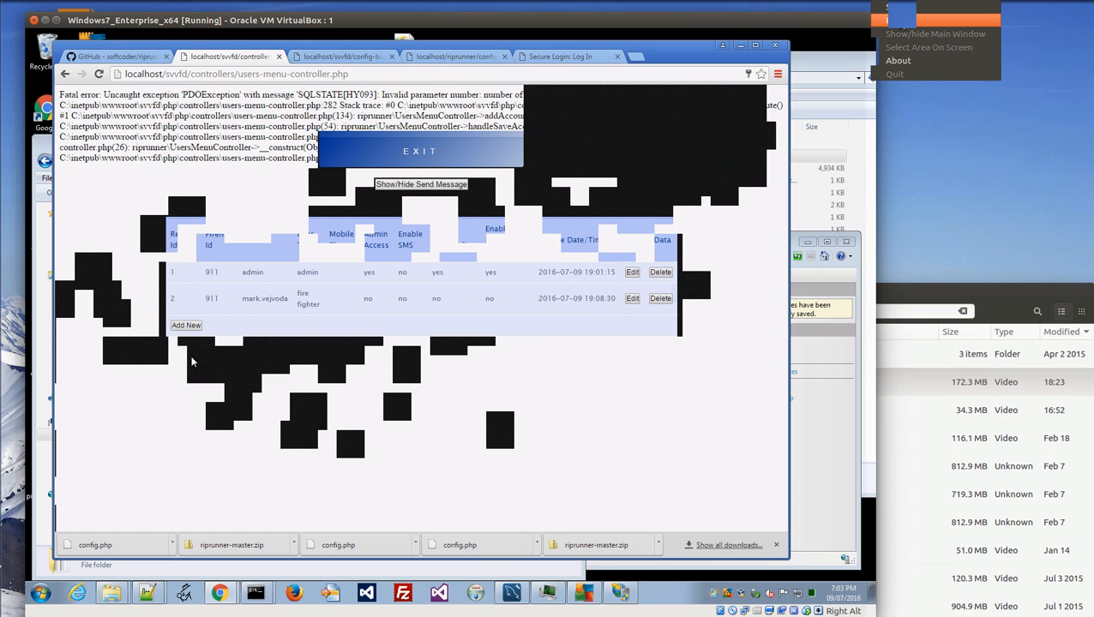
click(186, 326)
click(185, 318)
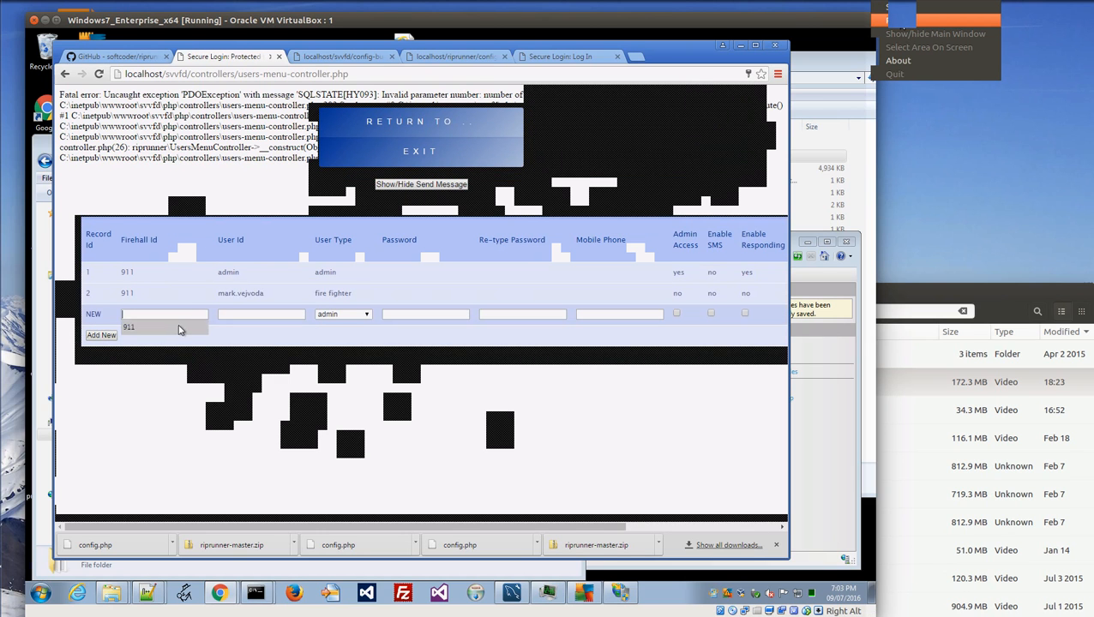
click(180, 328)
click(231, 313)
click(242, 341)
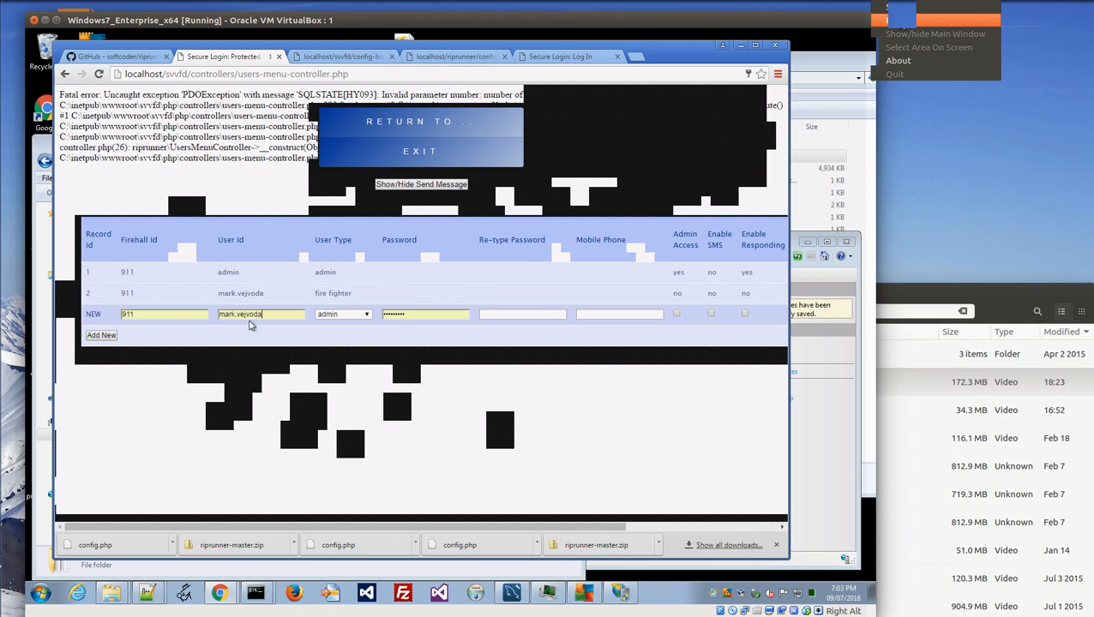
drag(235, 314, 213, 314)
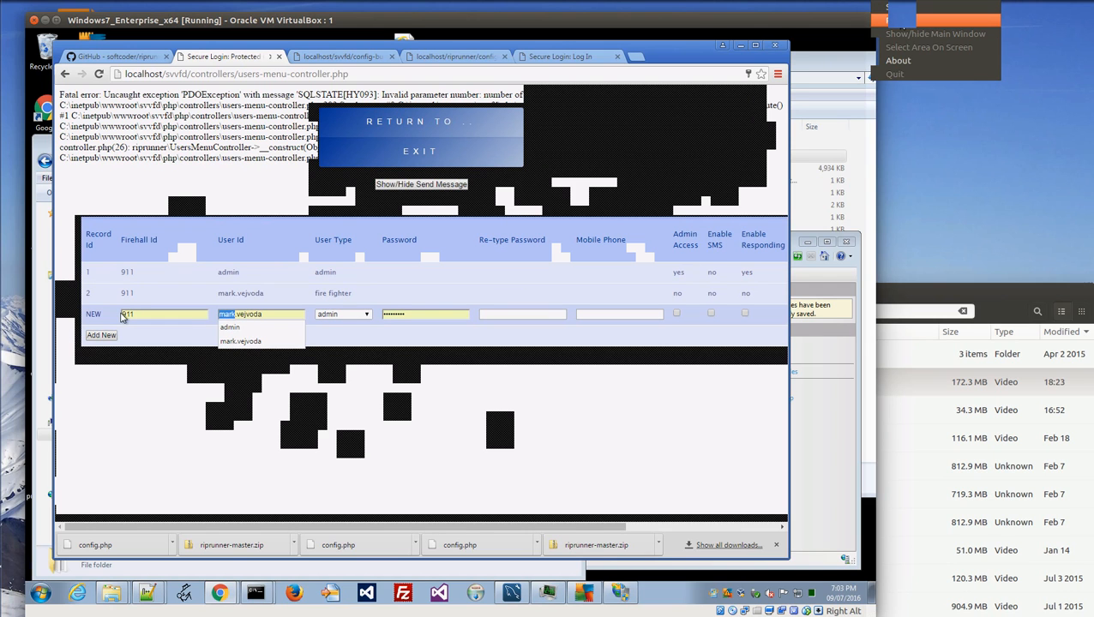
text(vickie)
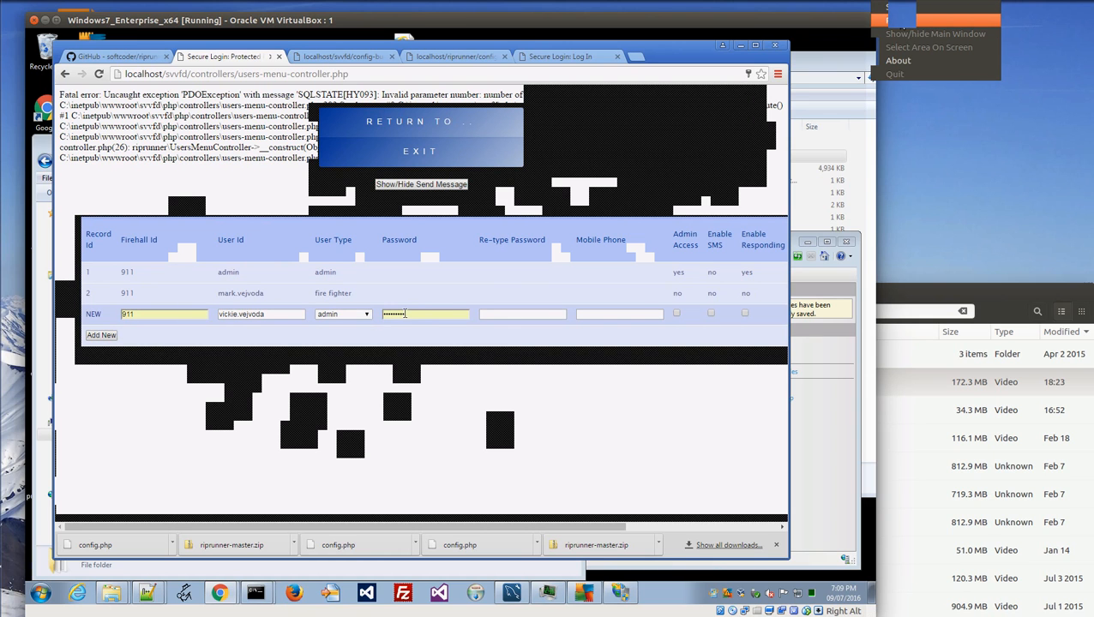
drag(403, 315, 367, 315)
text(•••••)
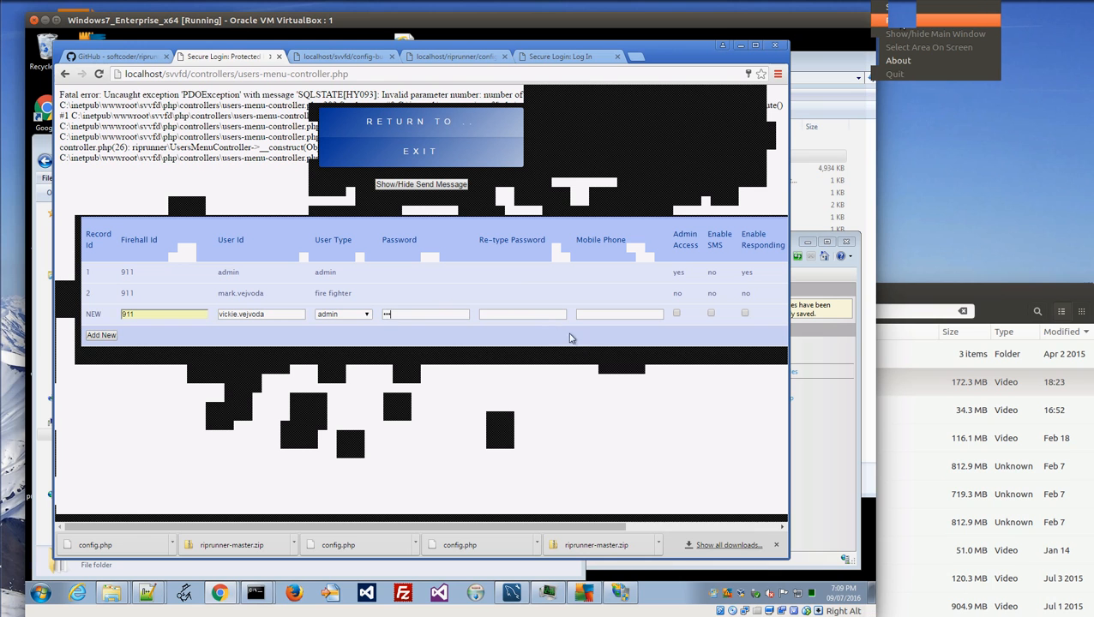
click(522, 314)
text(••••••)
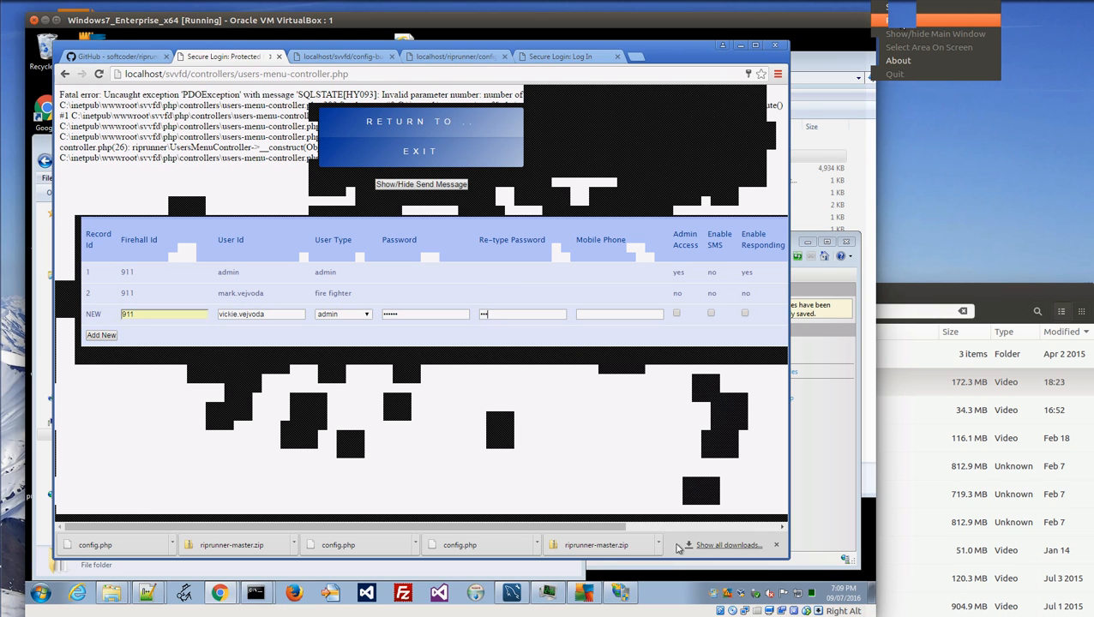
click(710, 526)
click(743, 314)
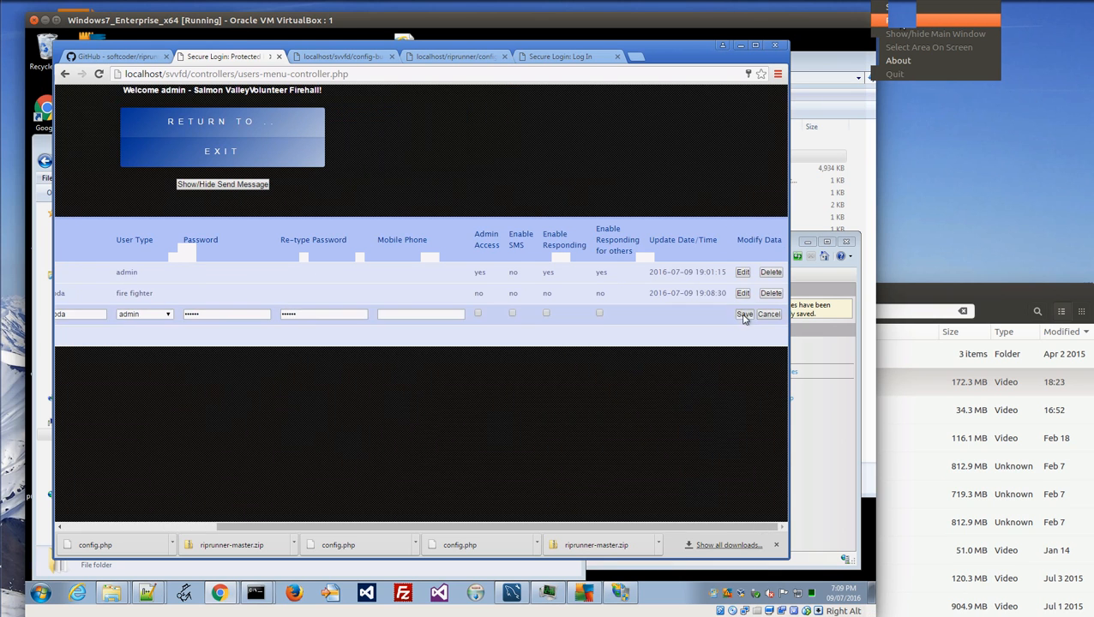
Decline Chrome's save-password offer and log out of the admin account via EXIT > Logout.
click(727, 160)
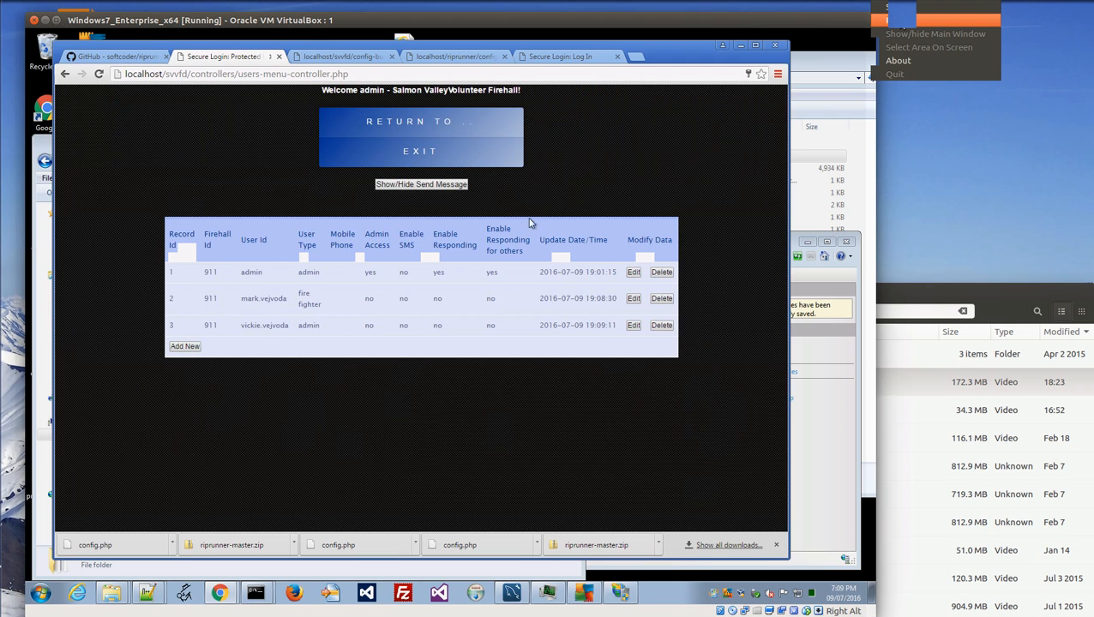
mouse_move(384, 124)
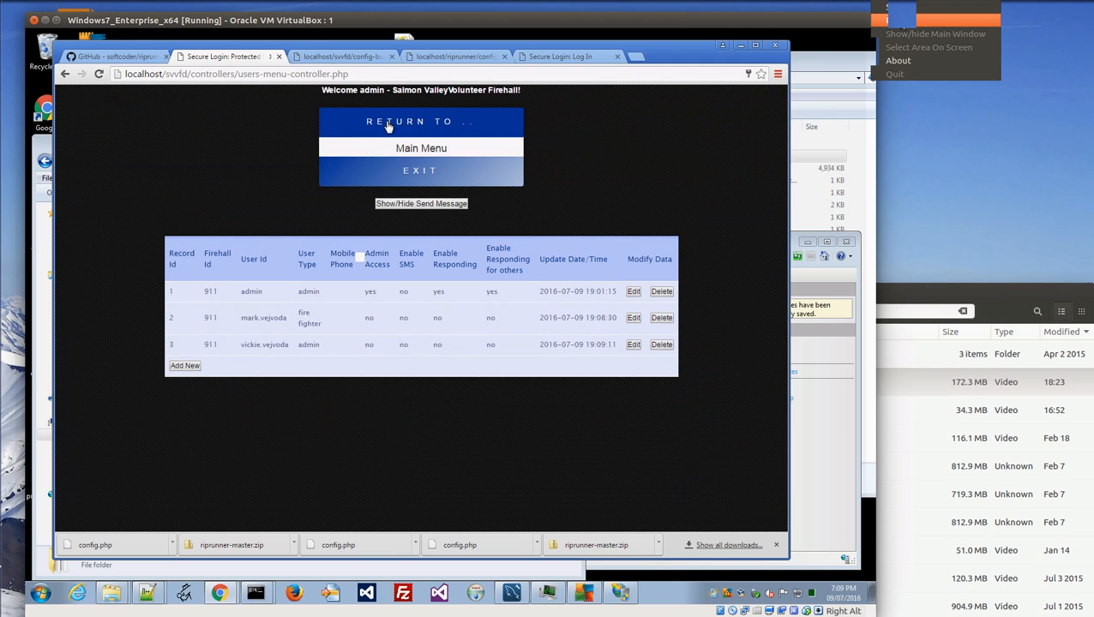
click(422, 181)
click(386, 182)
click(388, 179)
click(377, 204)
double_click(377, 215)
text(ma)
key(Down)
key(Tab)
text(••••••)
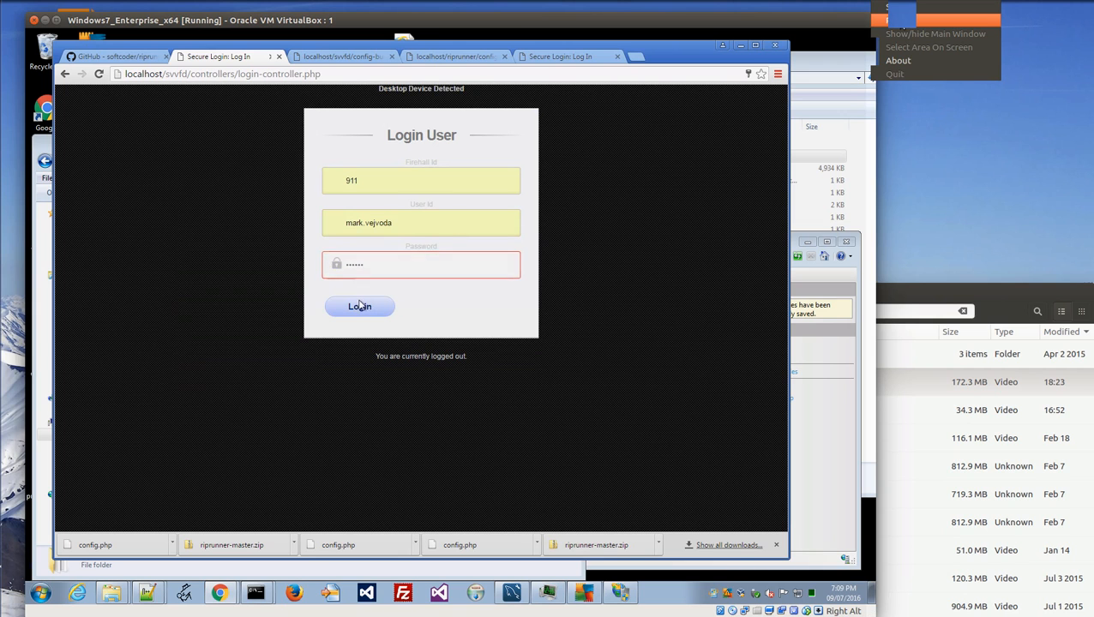
click(360, 307)
View the Callouts and Responders history, then return to the main menu.
click(685, 161)
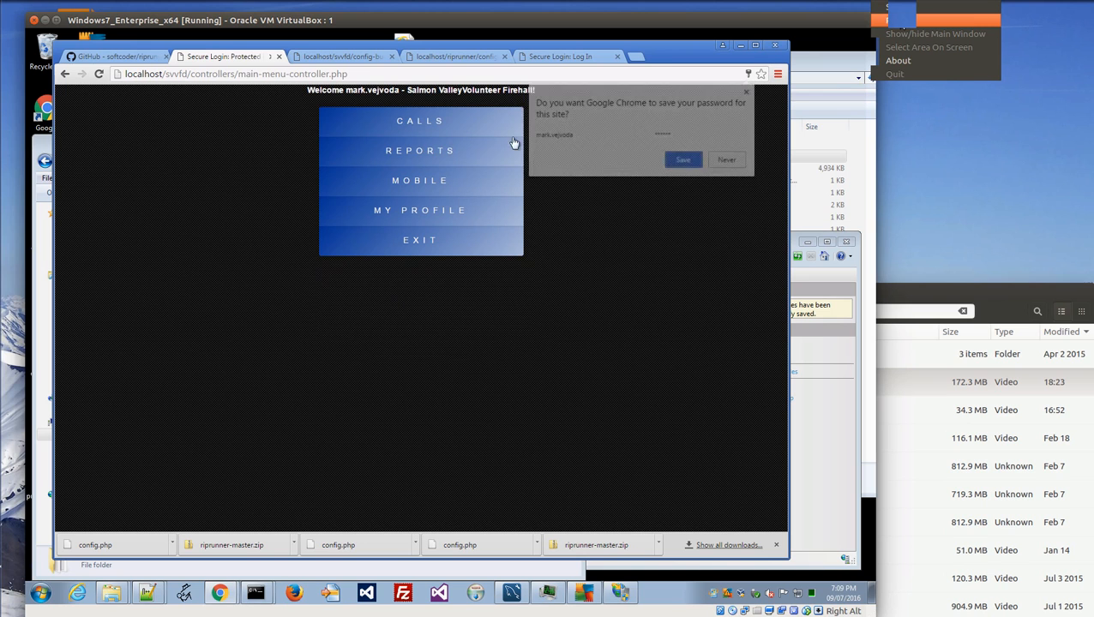
click(415, 126)
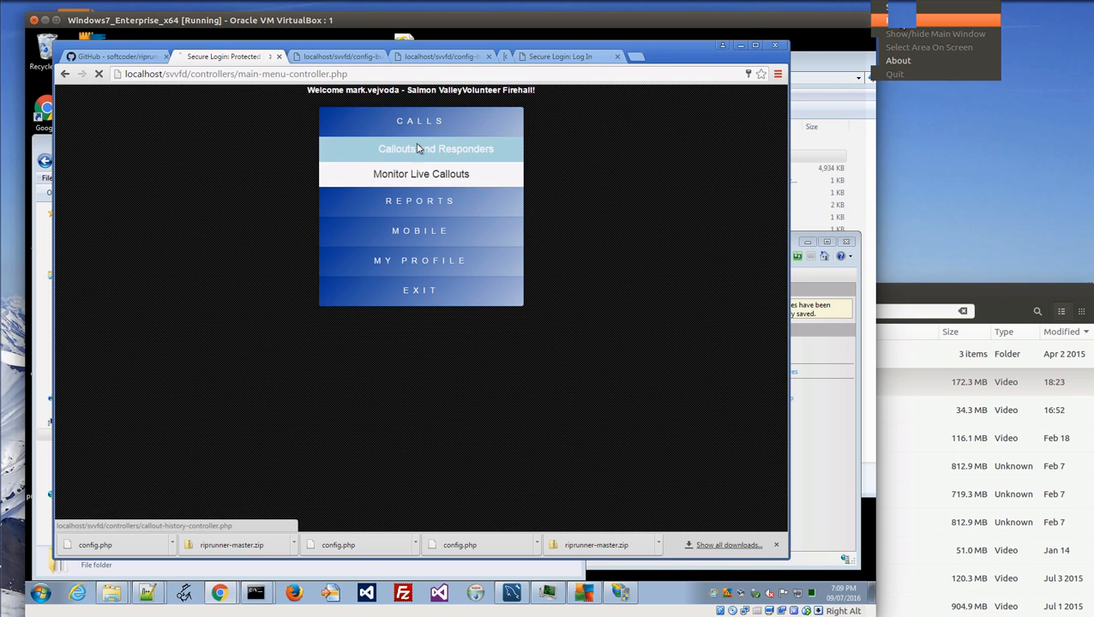
click(417, 149)
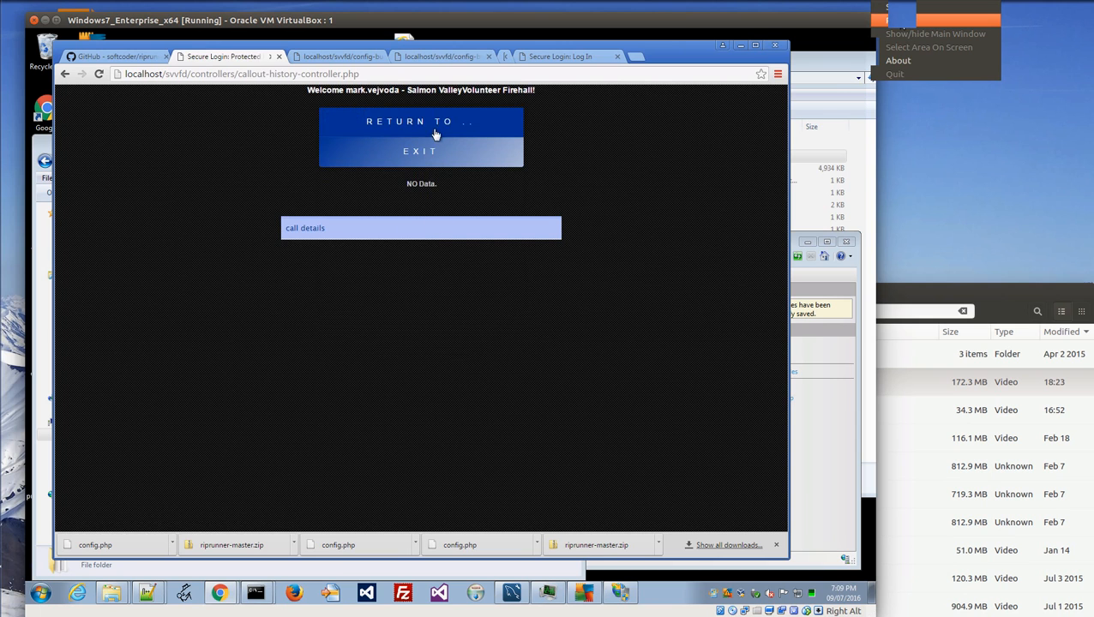
click(435, 132)
click(427, 150)
click(415, 153)
click(385, 186)
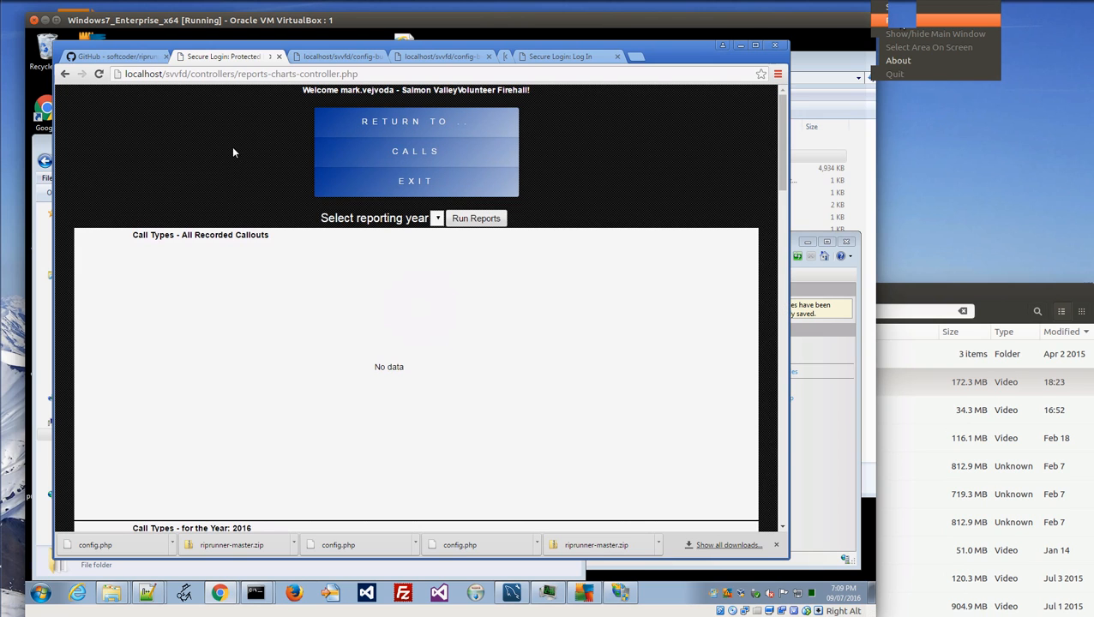
scroll(98, 371, down, 3)
scroll(197, 273, up, 3)
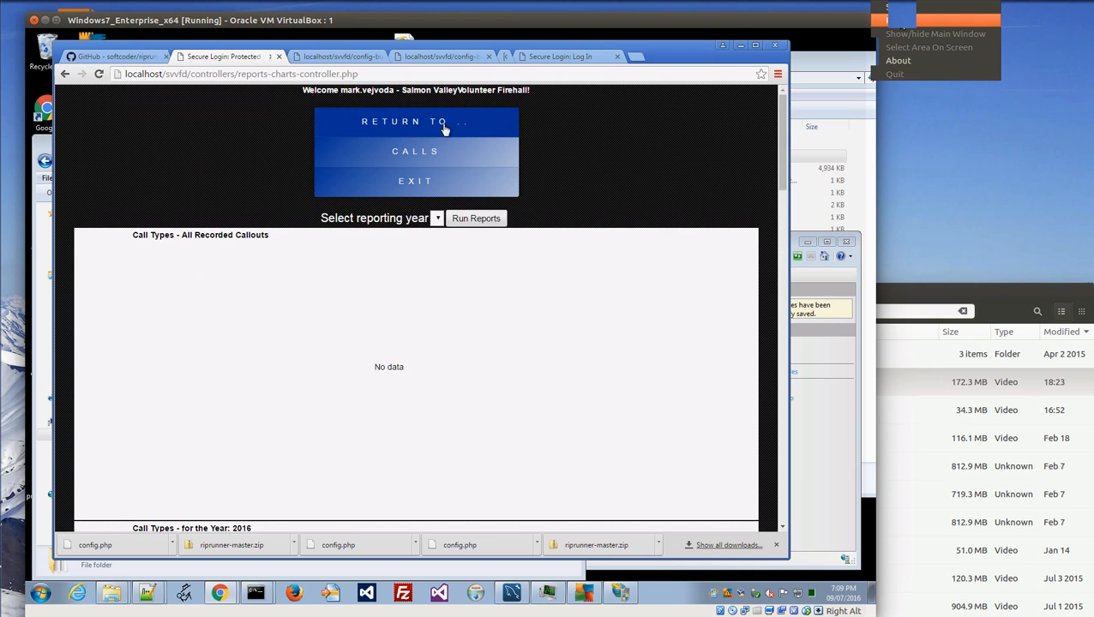
mouse_move(445, 122)
click(430, 149)
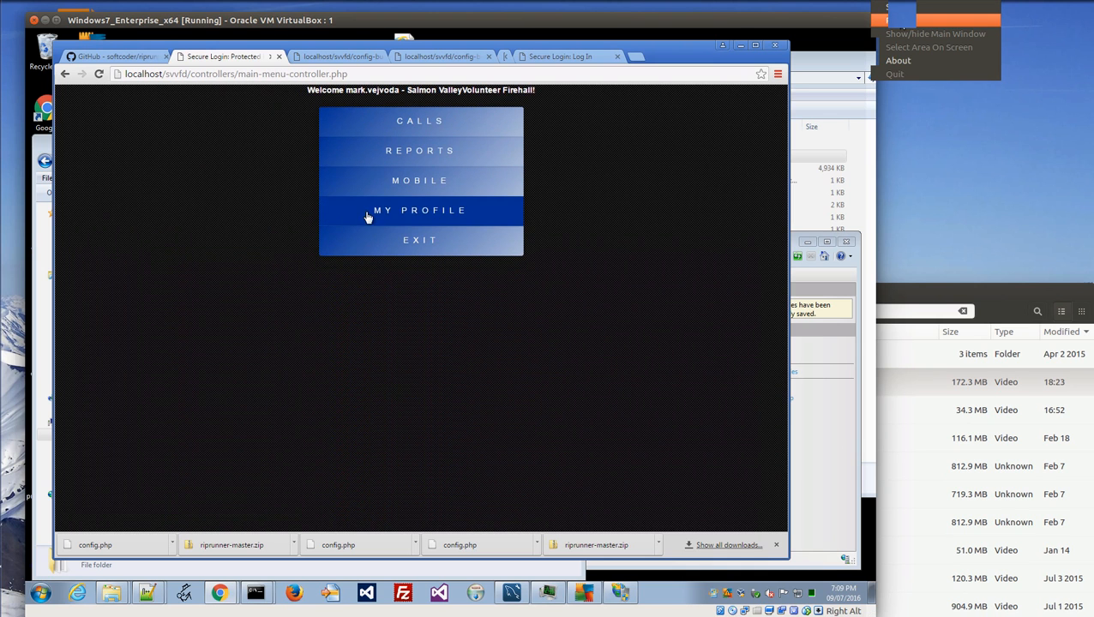
mouse_move(361, 245)
click(377, 268)
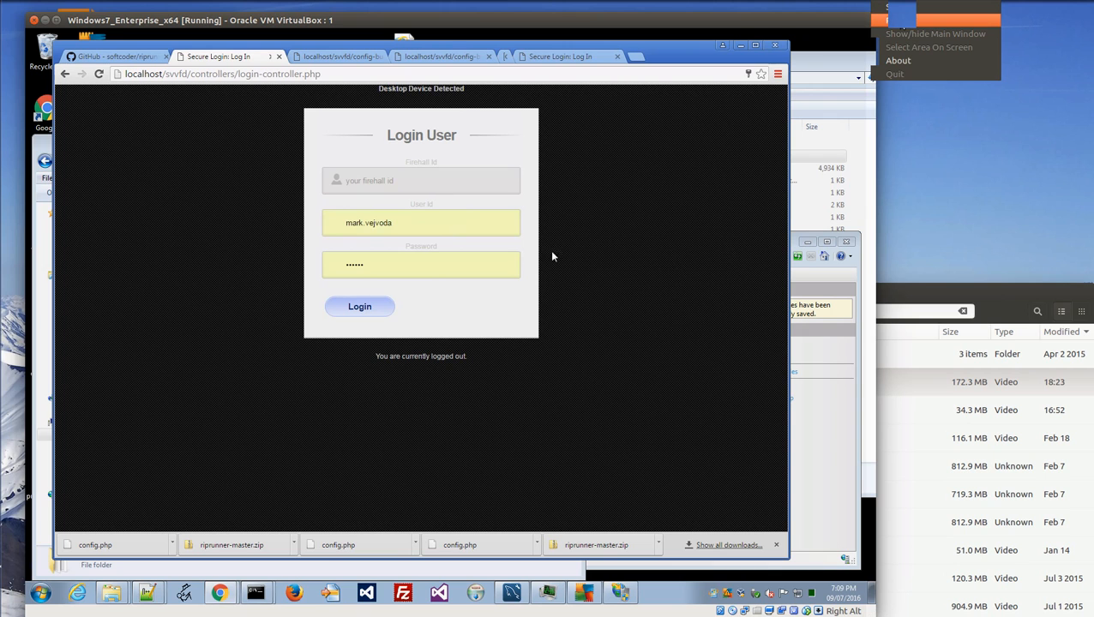